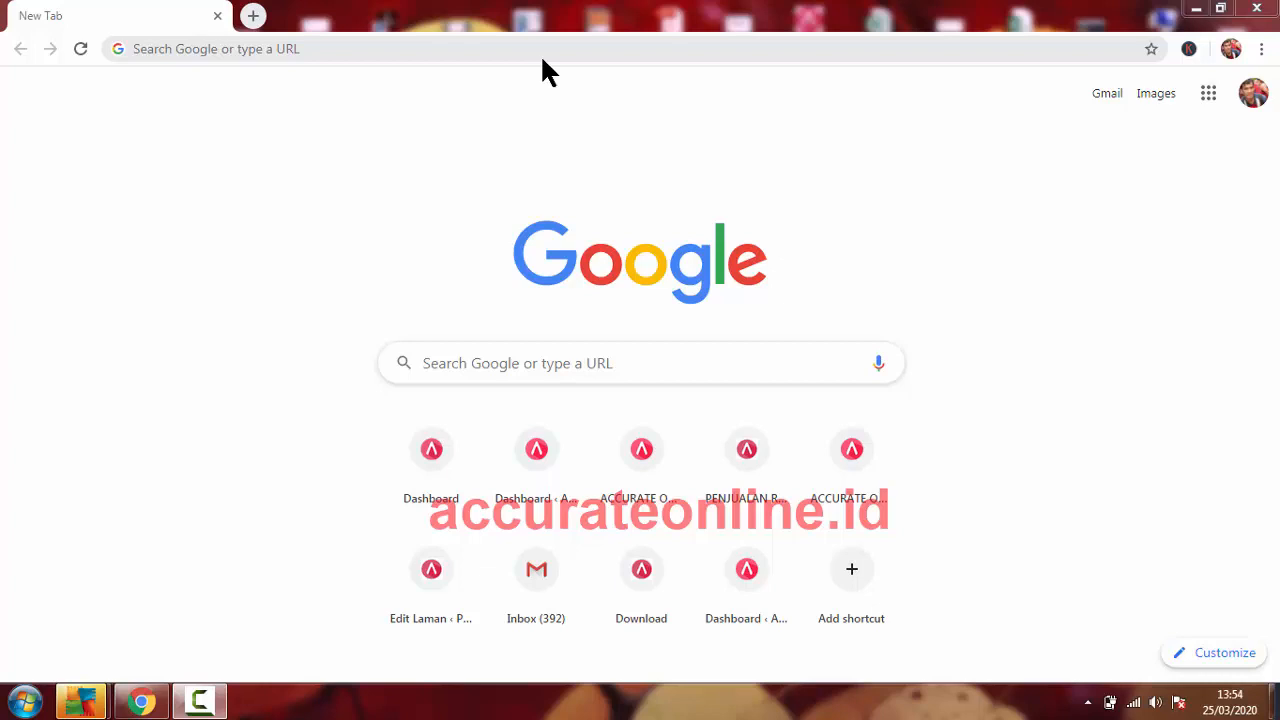
# Step: Open the accurateonline.id website and go to its account login page
pyautogui.click(366, 50)
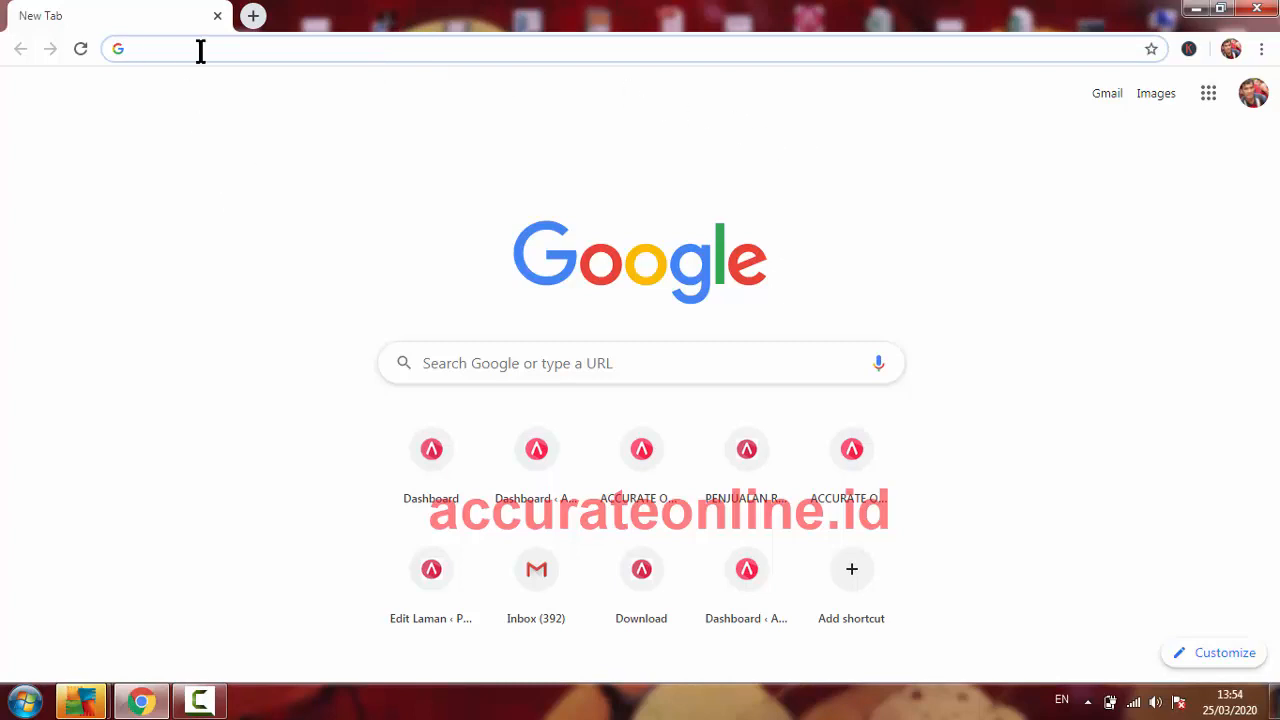
pyautogui.write('accurate')
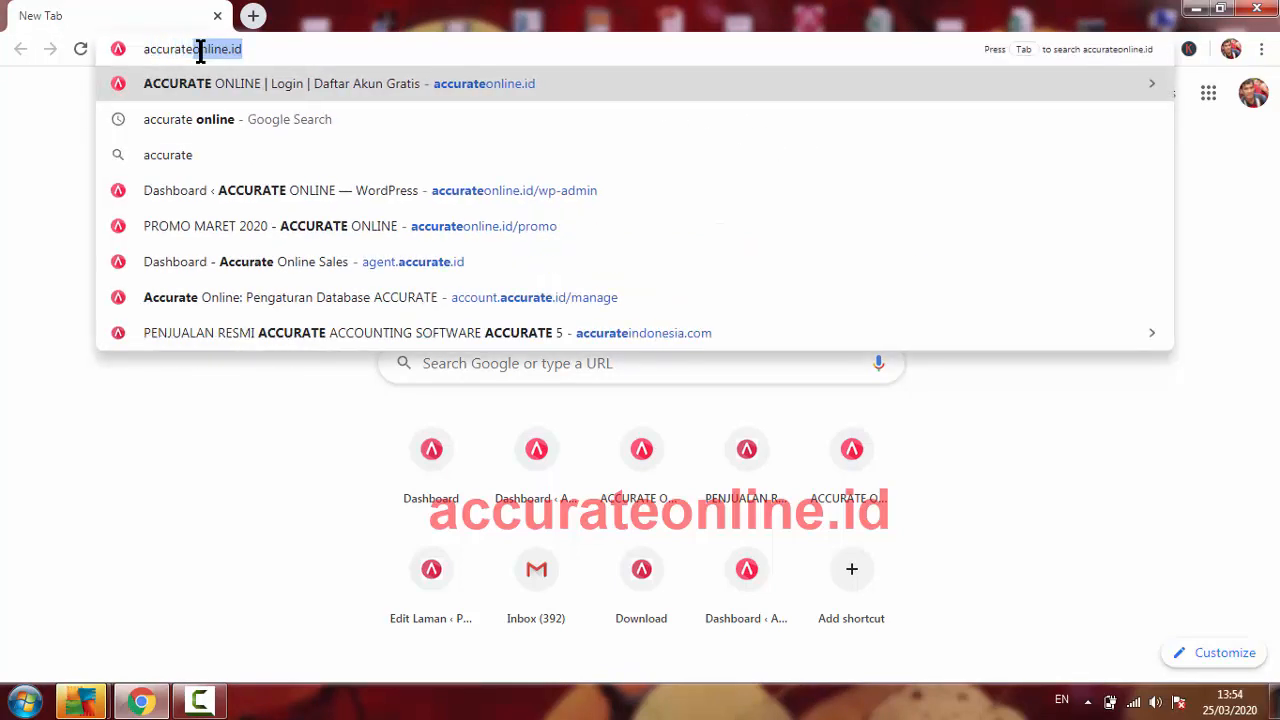
pyautogui.press('Right')
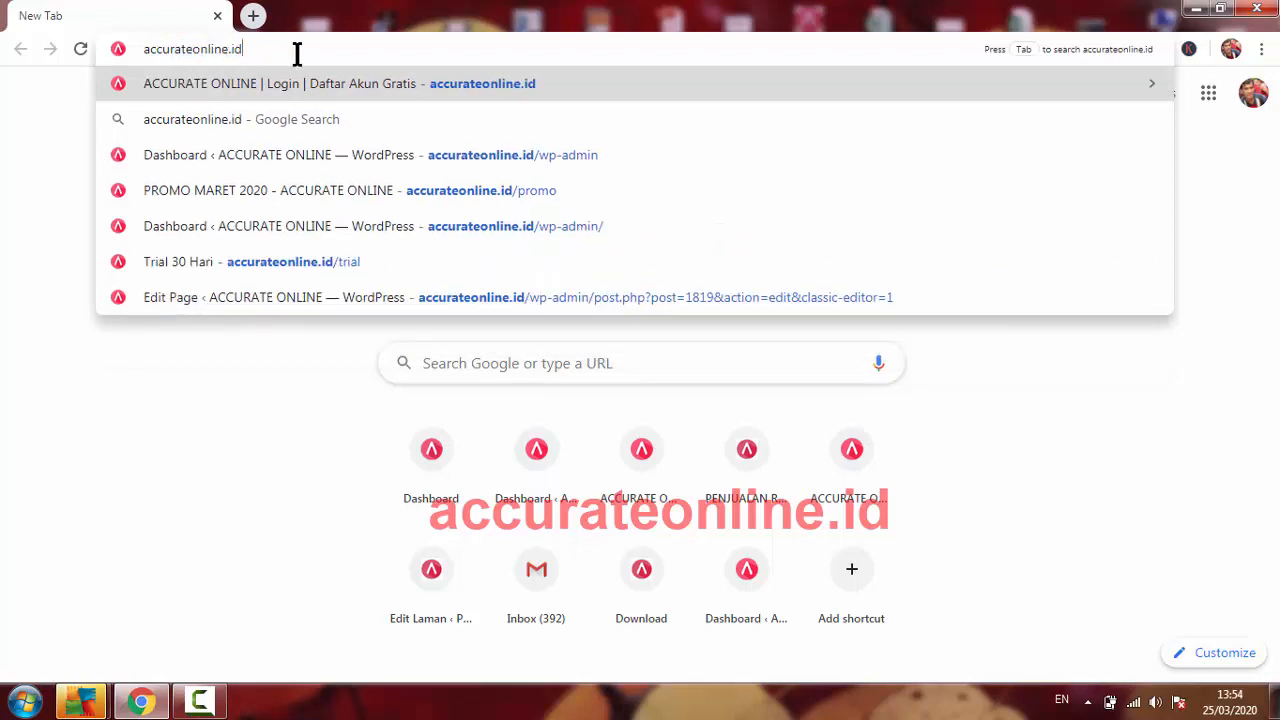
pyautogui.press('Return')
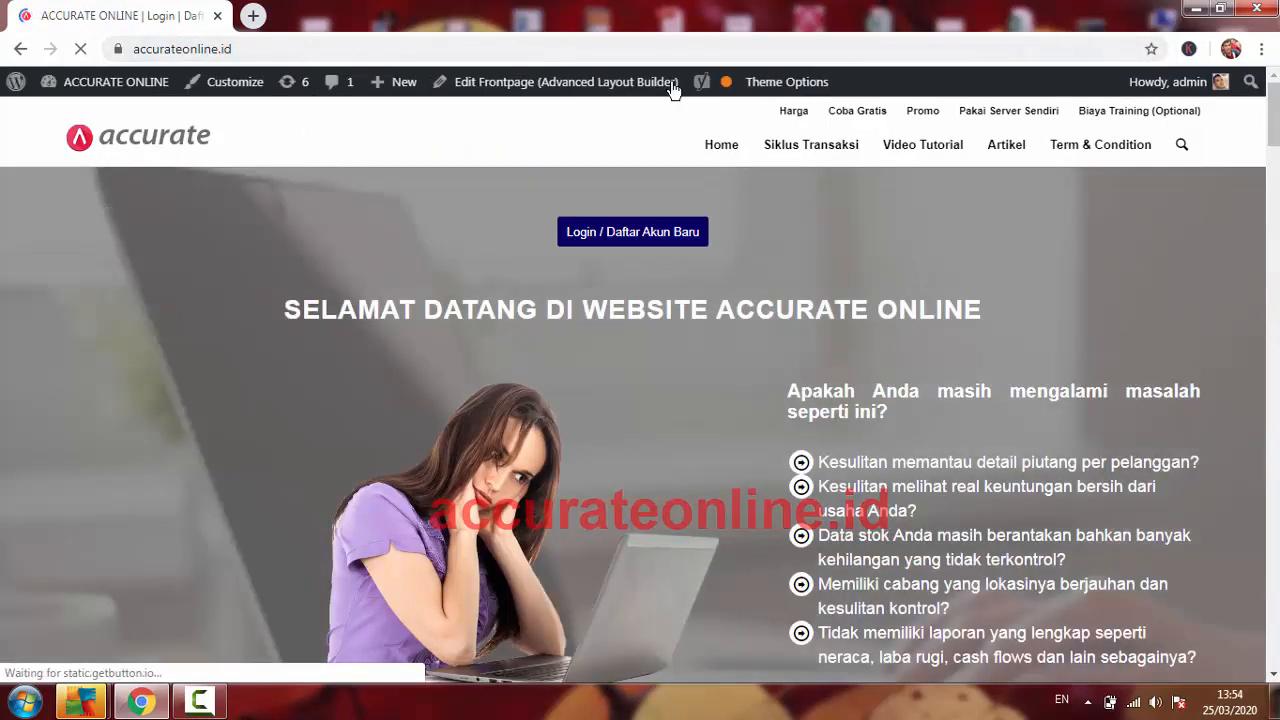
pyautogui.click(640, 235)
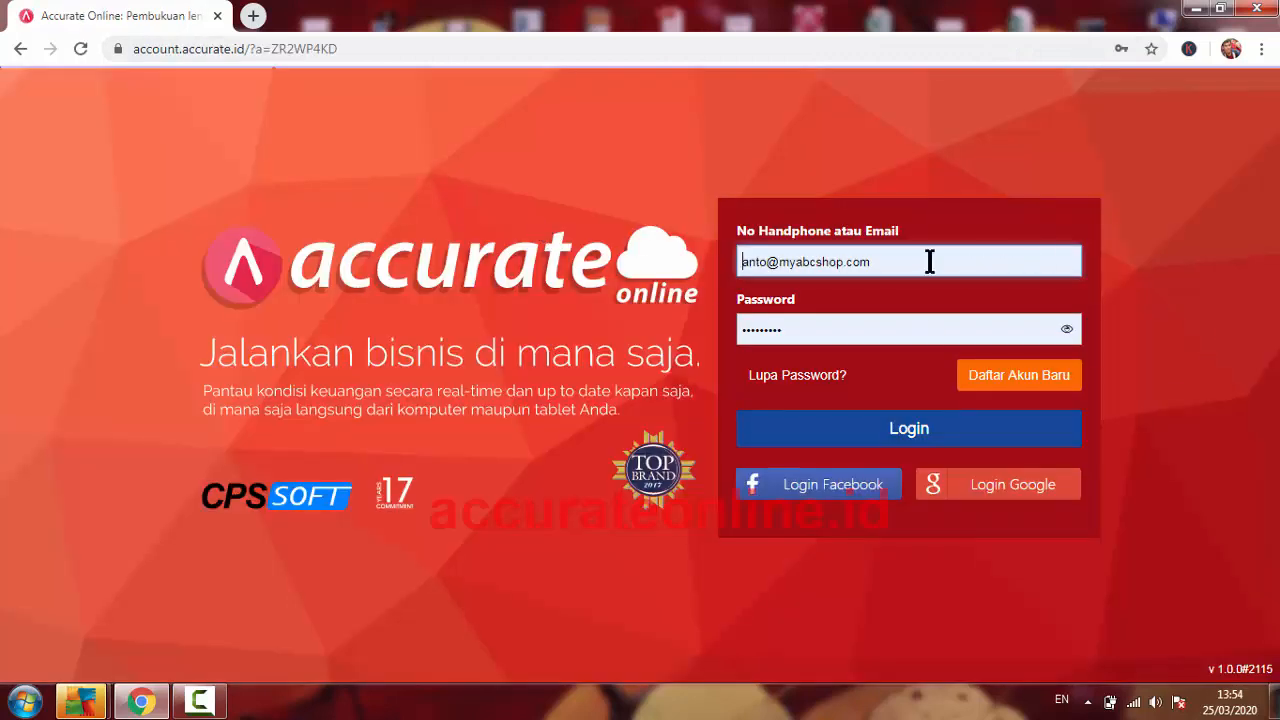
# Step: Log in to Accurate Online with the prefilled account e-mail and saved password
pyautogui.click(929, 260)
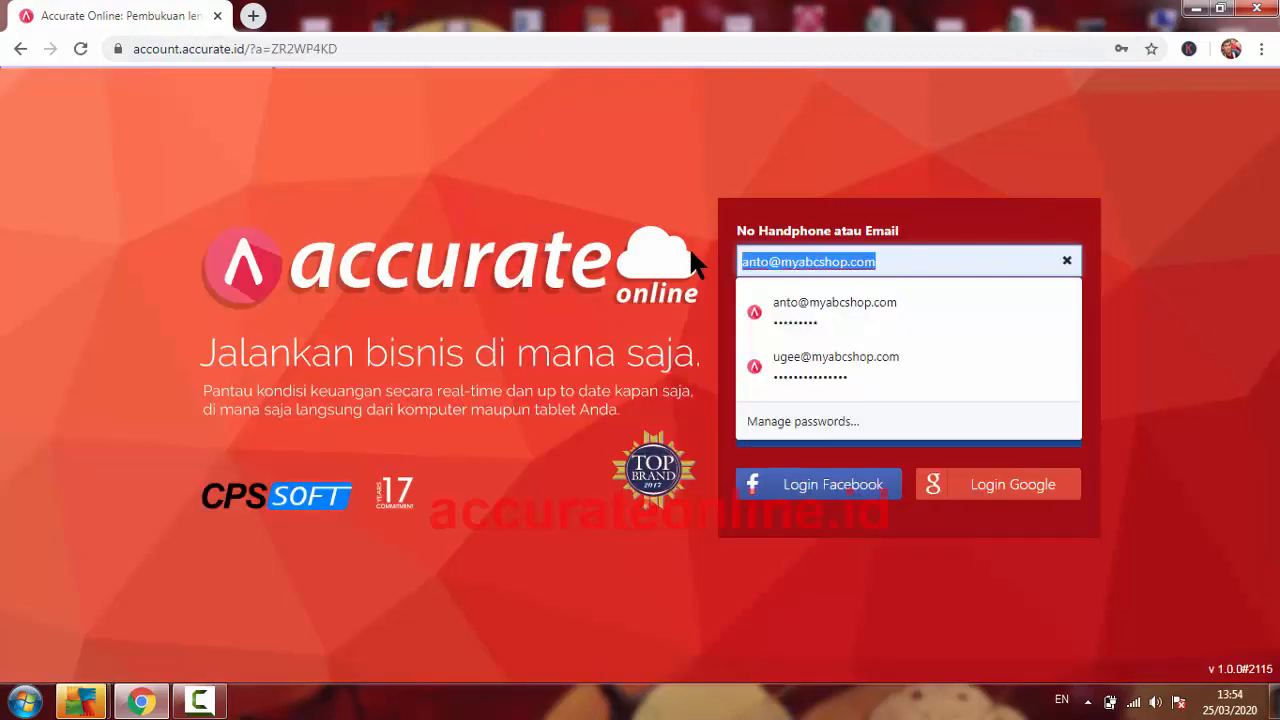
pyautogui.click(985, 269)
pyautogui.click(1165, 272)
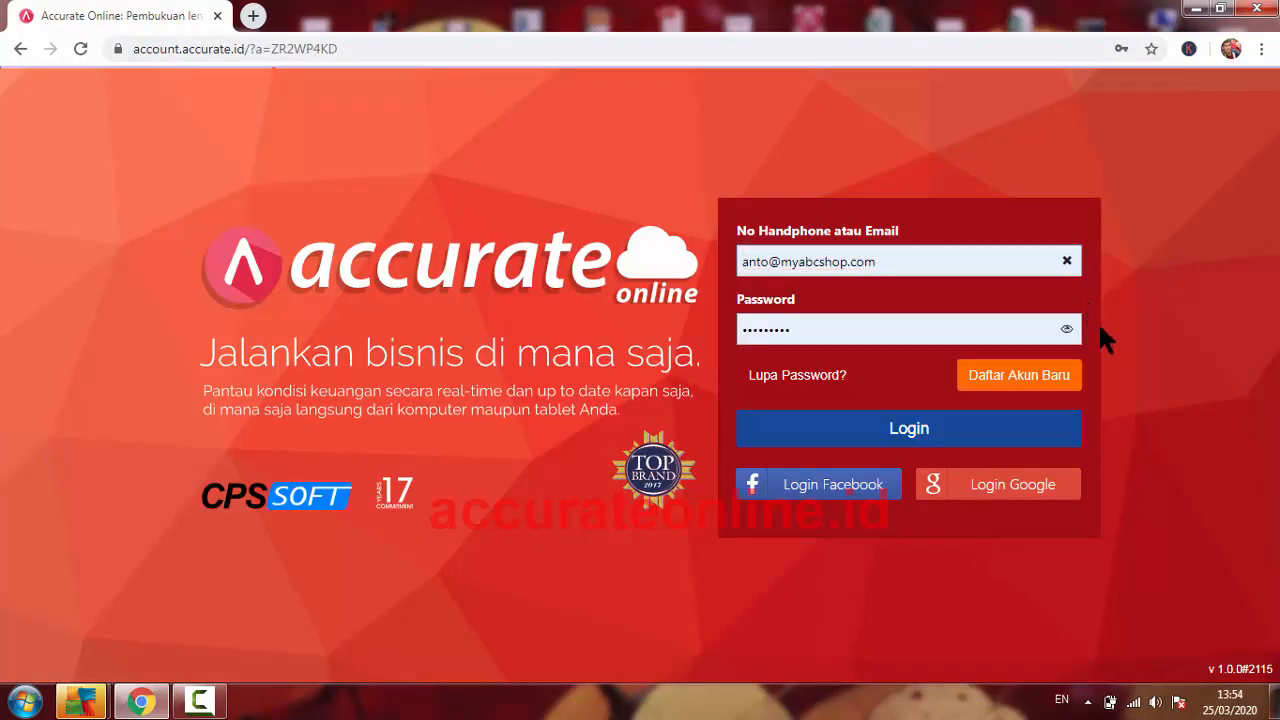
pyautogui.click(921, 438)
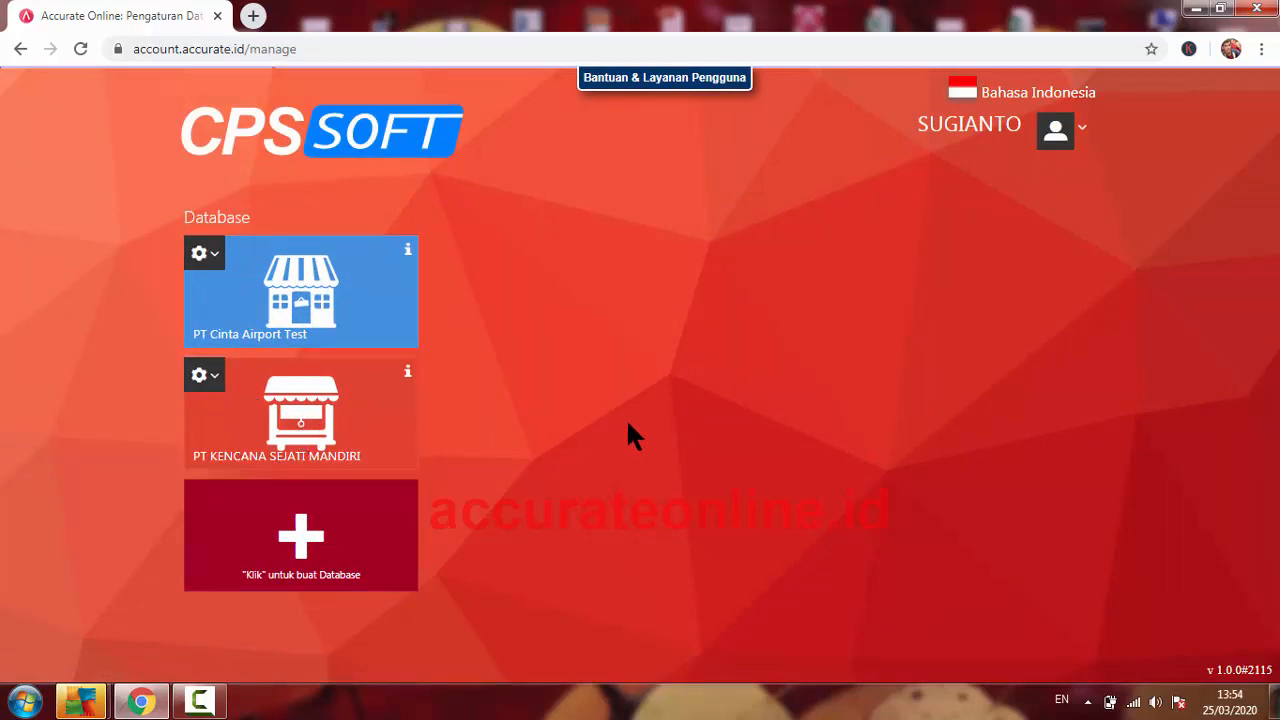
# Step: Open the PT KENCANA SEJATI MANDIRI database, close its Berita and Catatan Rilis pages, and show the Dashboard
pyautogui.click(302, 422)
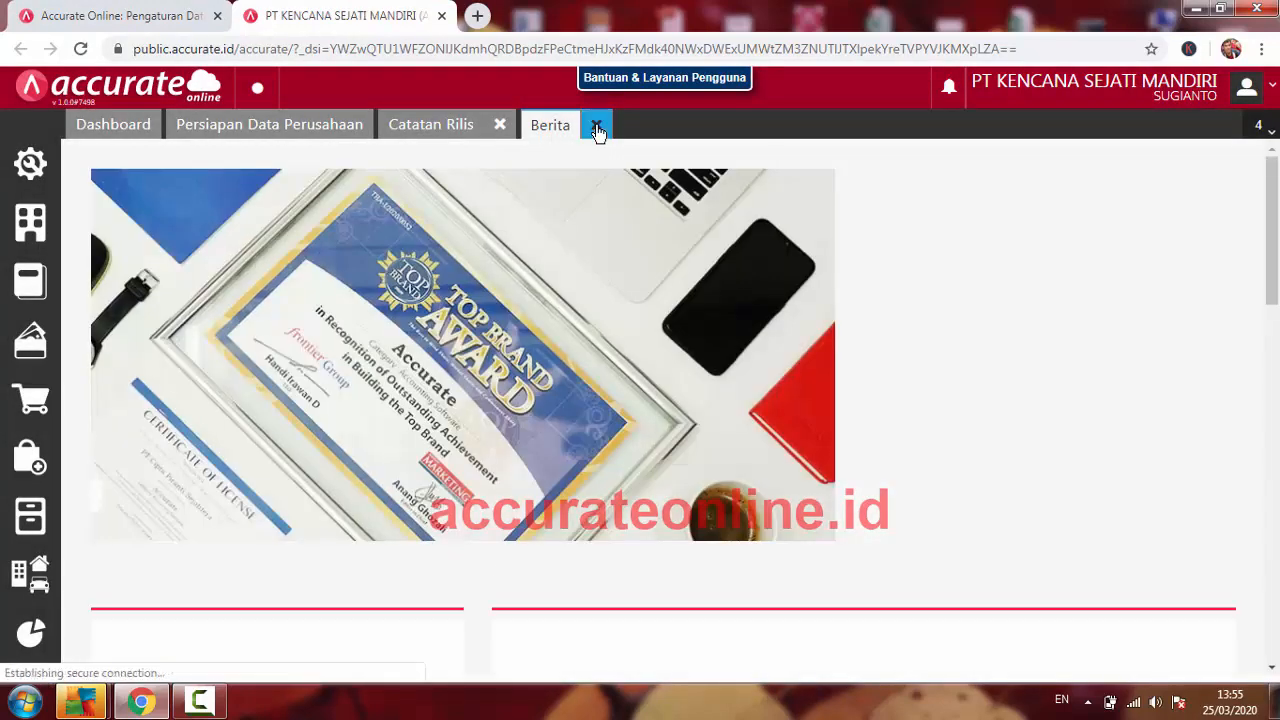
pyautogui.click(596, 126)
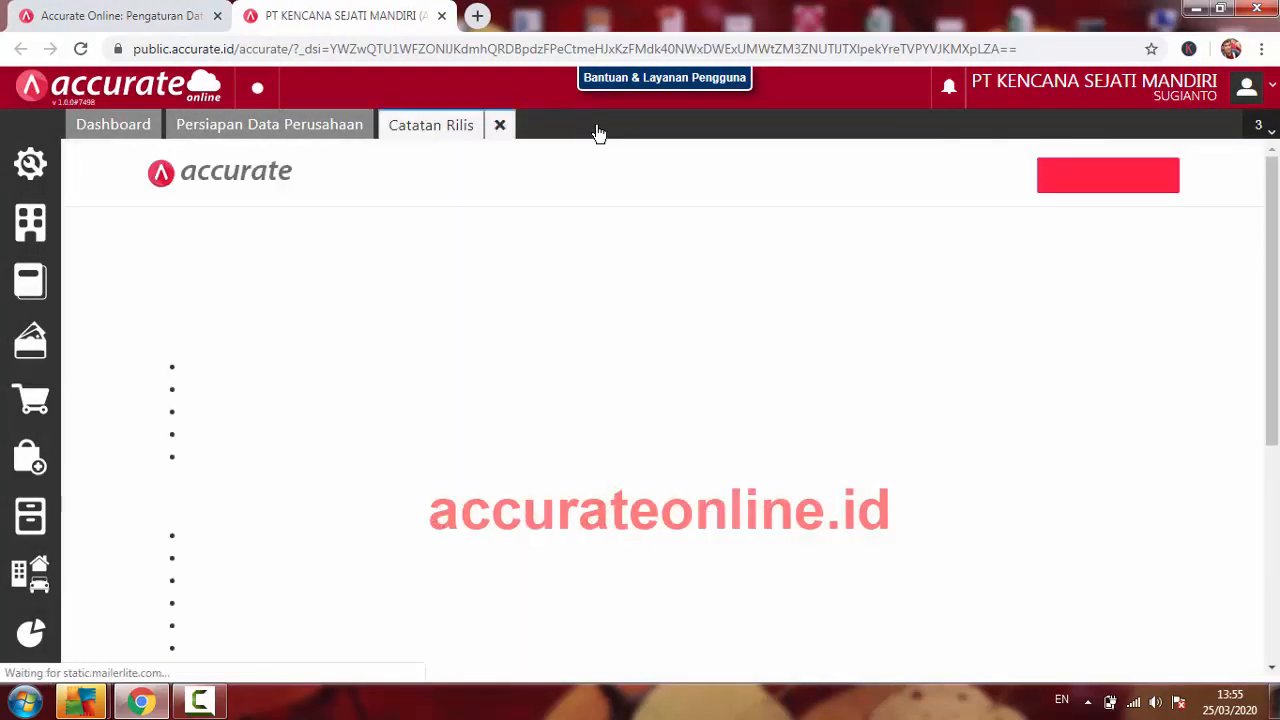
pyautogui.click(500, 125)
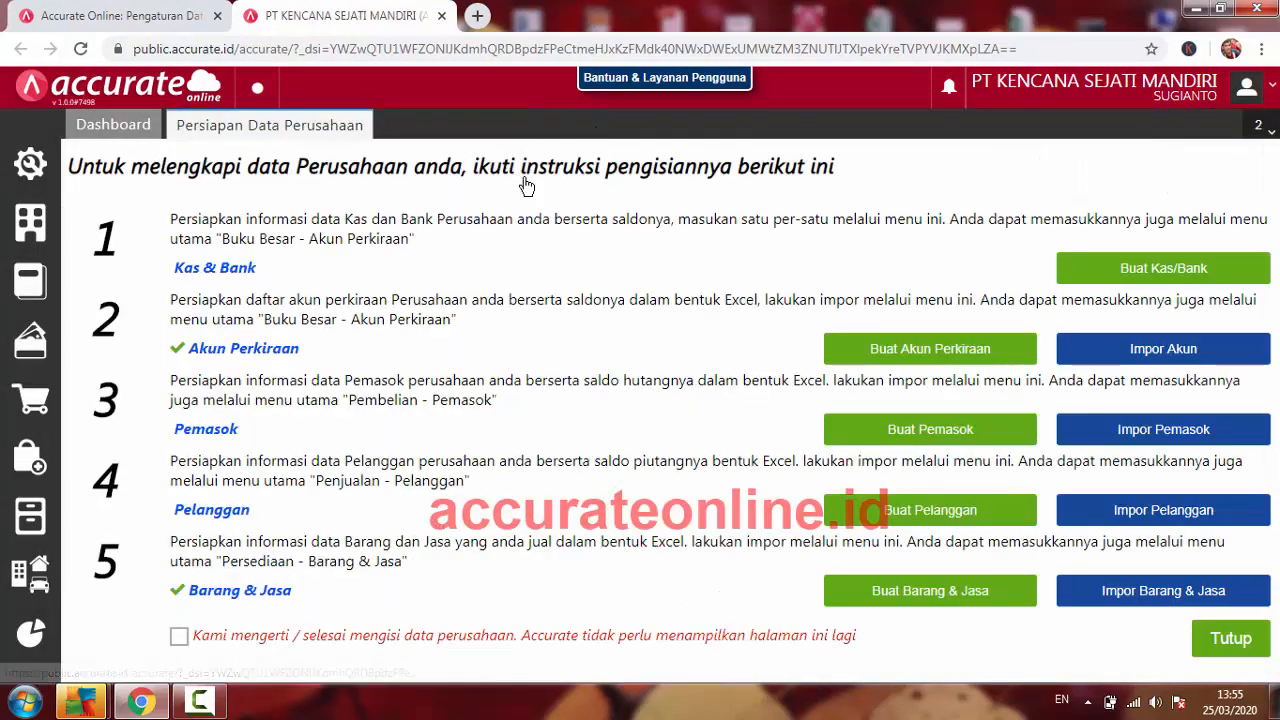
pyautogui.click(120, 132)
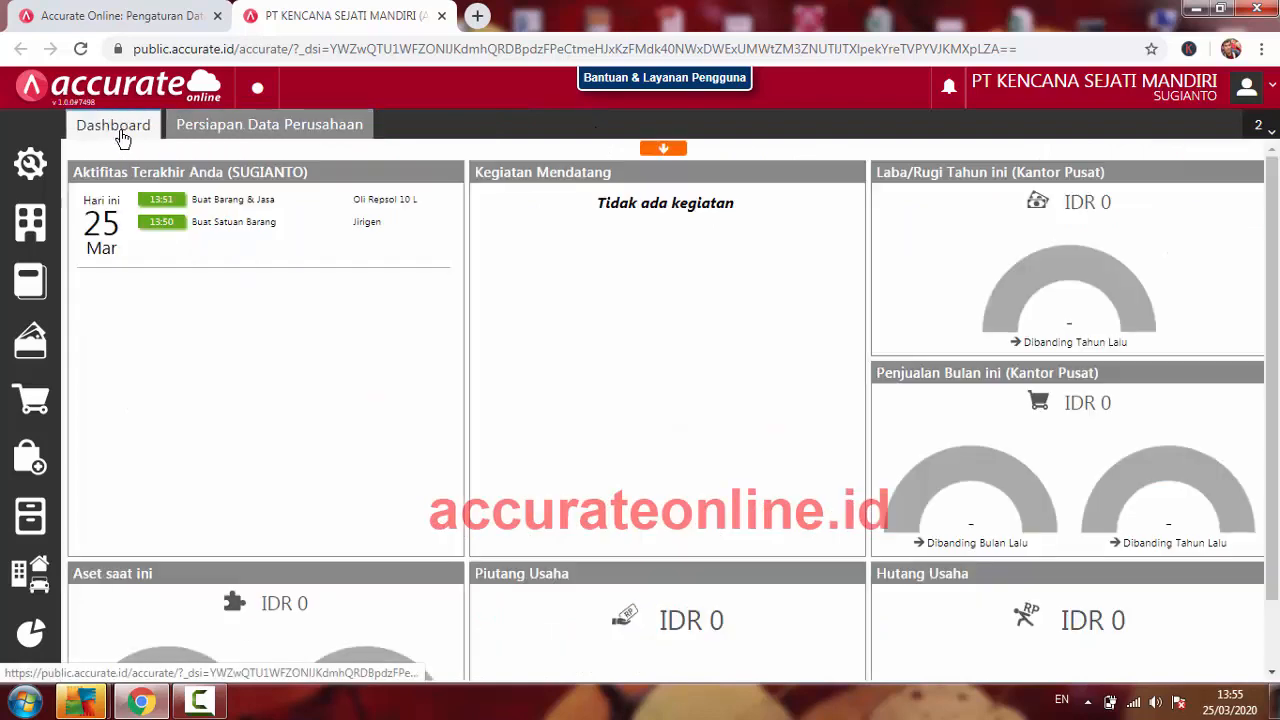
# Step: Check the stock quantity of Oli Repsol 10 L in the Barang & Jasa list, and close the list
pyautogui.click(20, 458)
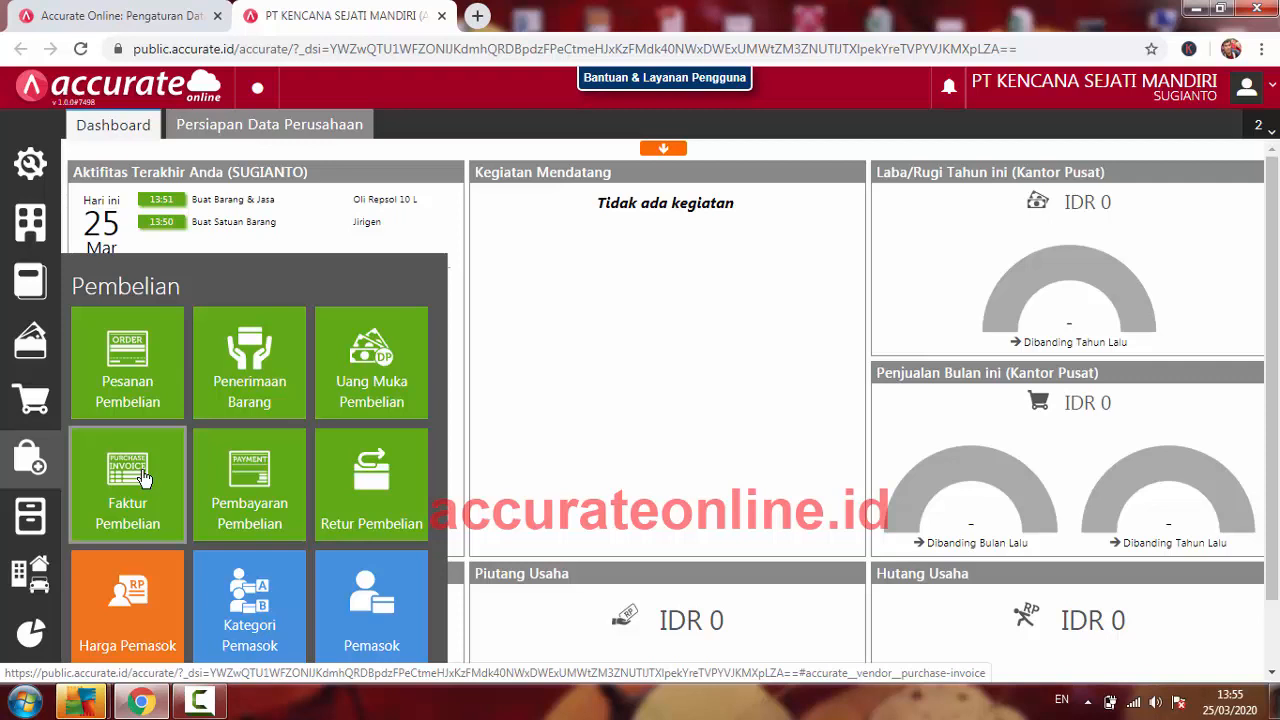
pyautogui.click(28, 520)
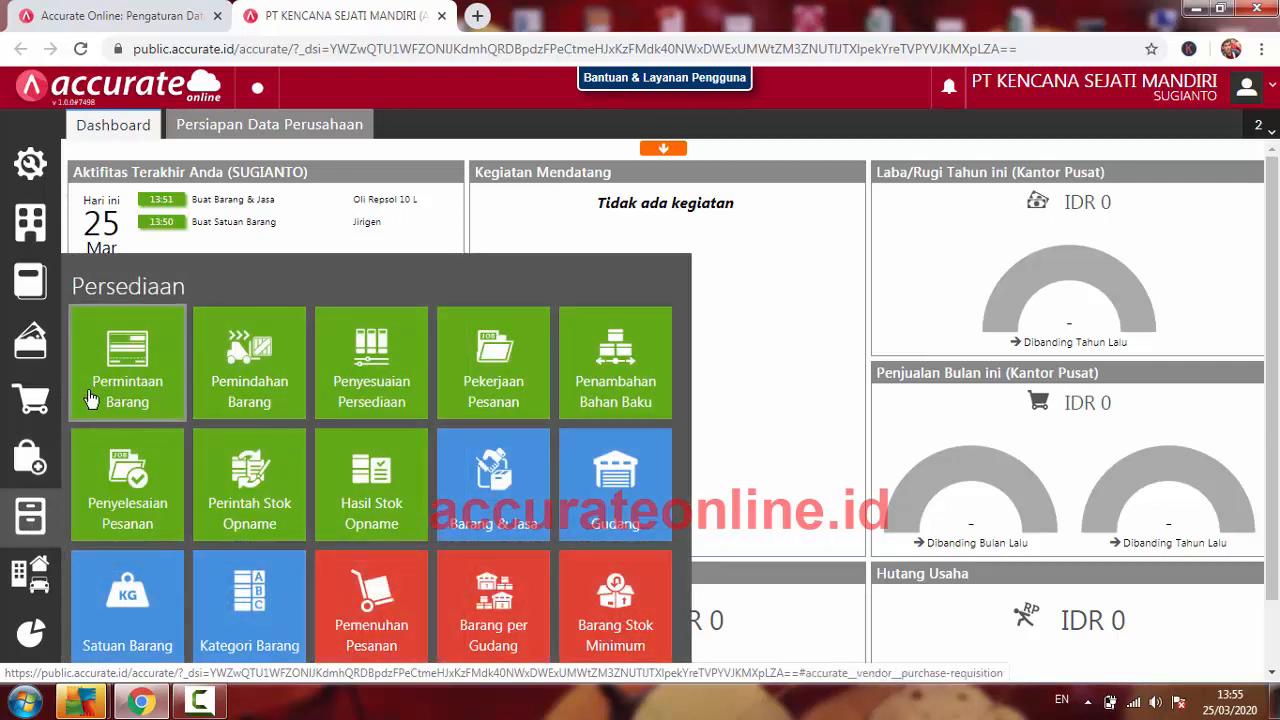
pyautogui.click(505, 500)
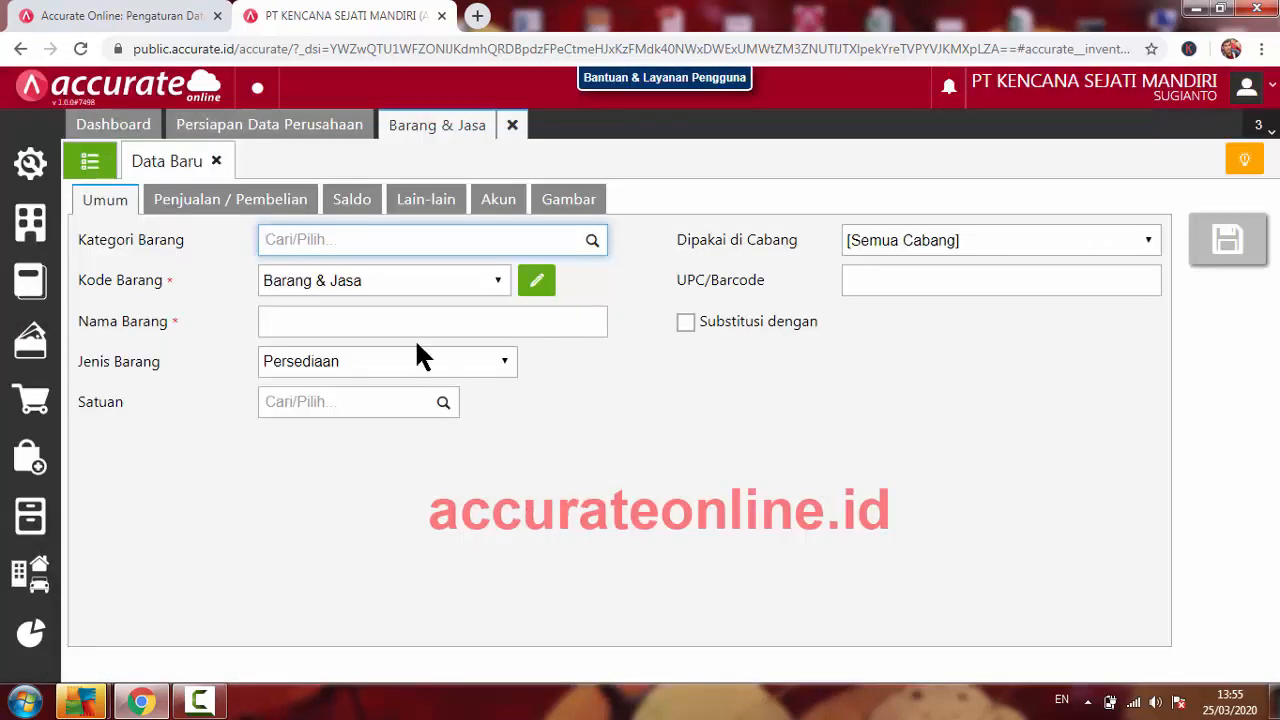
pyautogui.click(92, 163)
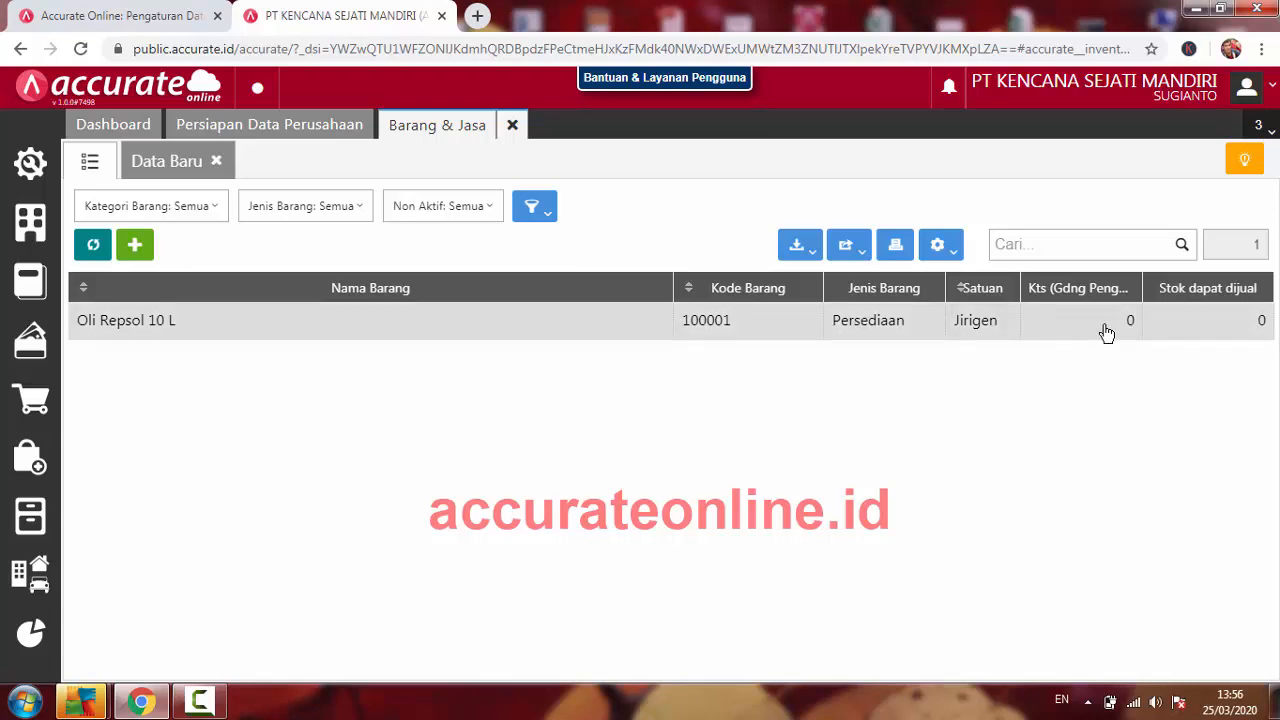
pyautogui.click(513, 125)
# Step: Start a new Permintaan Barang in Persediaan with the request type Beli Barang
pyautogui.click(27, 517)
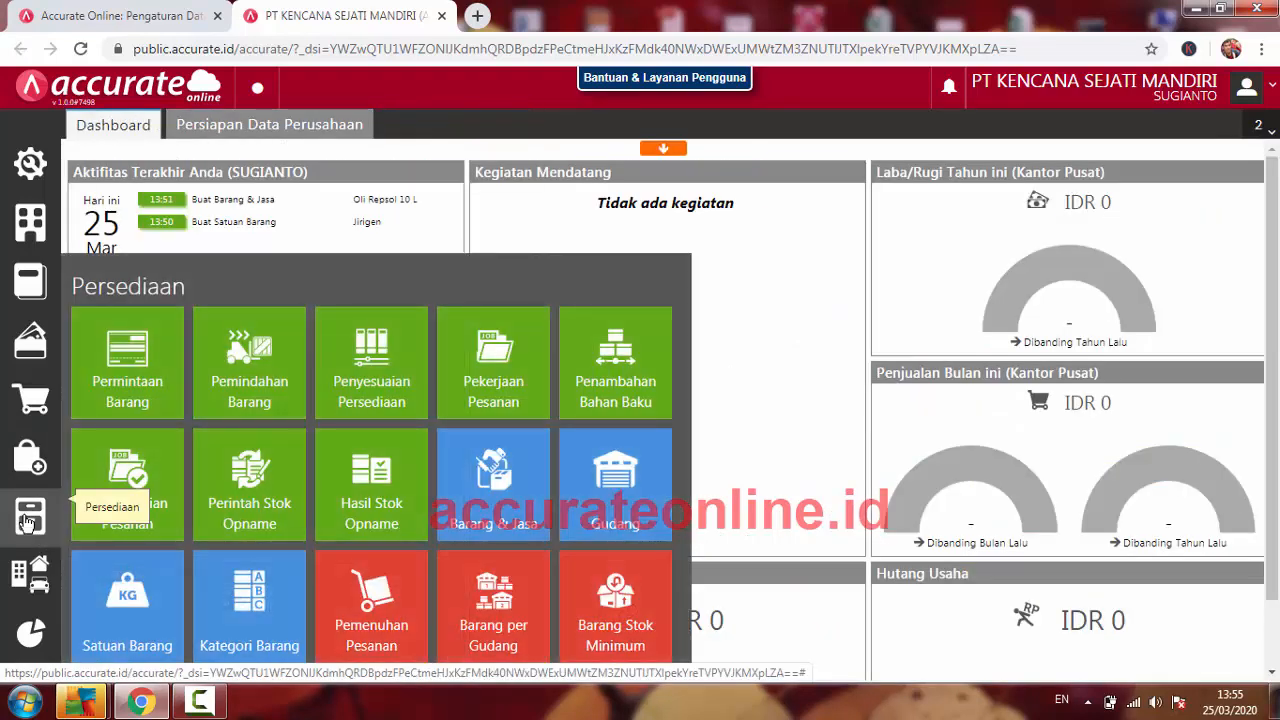
pyautogui.click(108, 390)
pyautogui.click(389, 250)
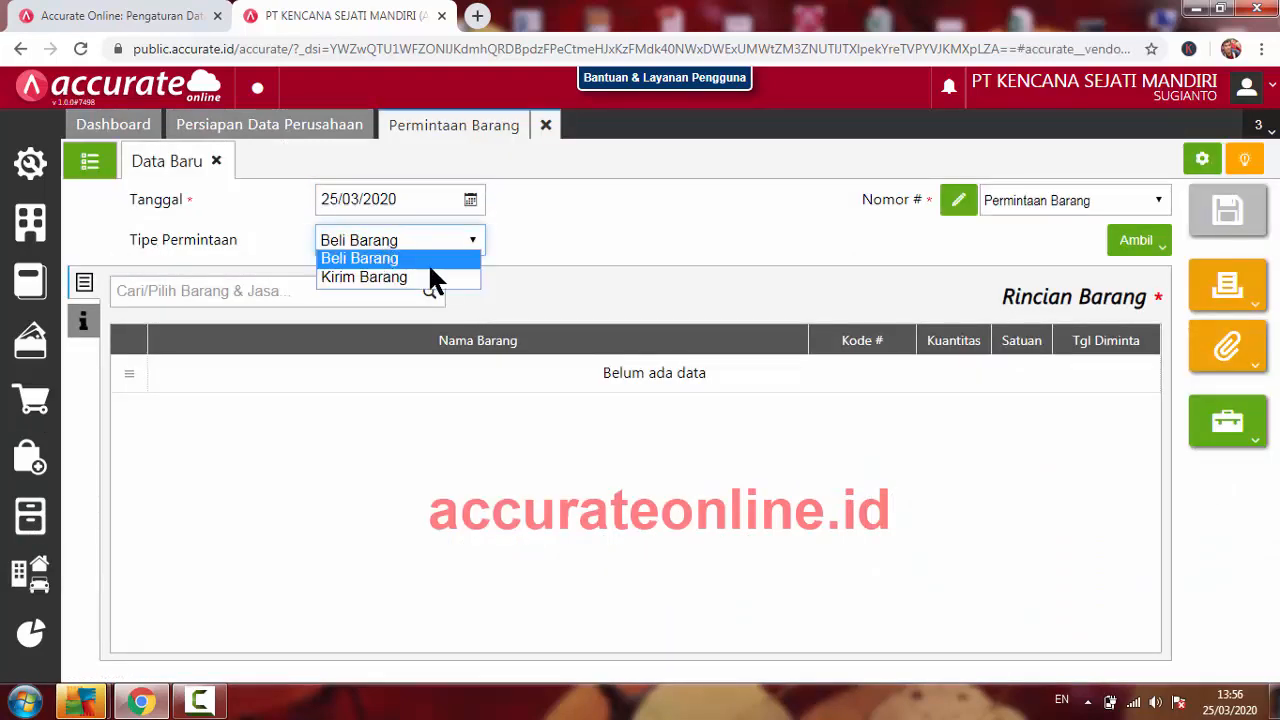
pyautogui.click(400, 260)
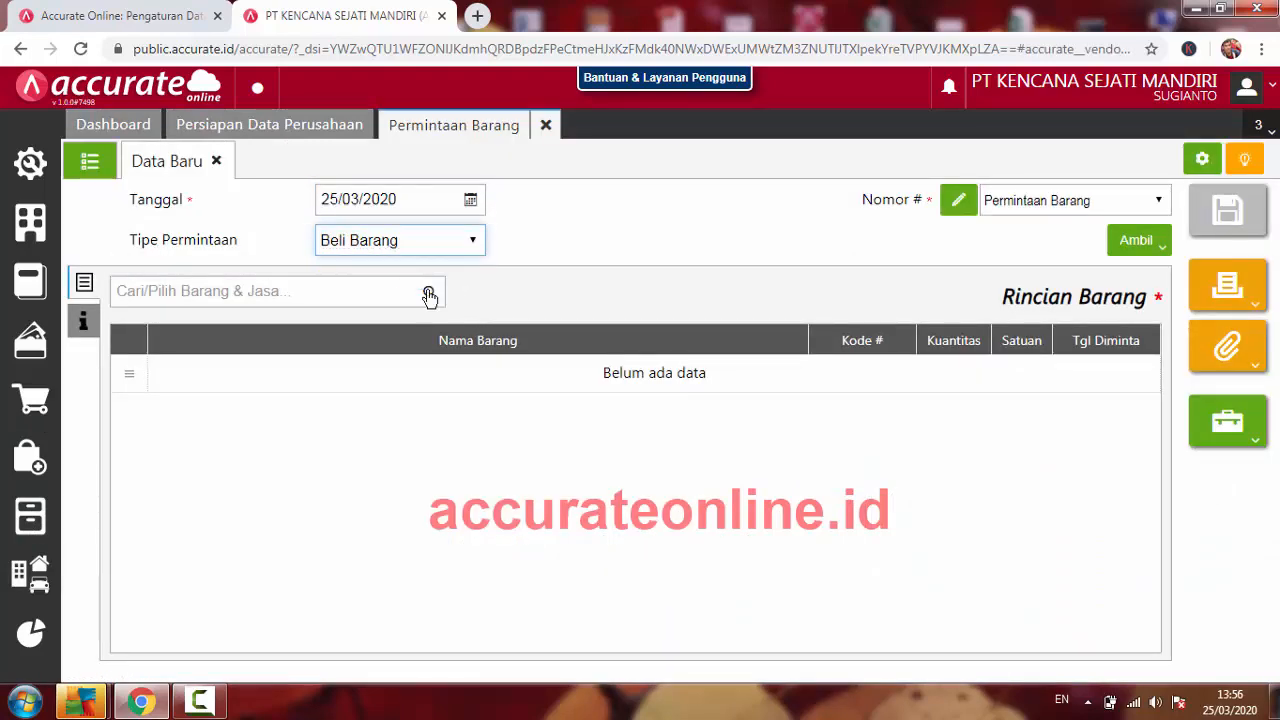
# Step: Add Oli Repsol 10 L to the item request with a quantity of 100 Jirigen
pyautogui.click(428, 292)
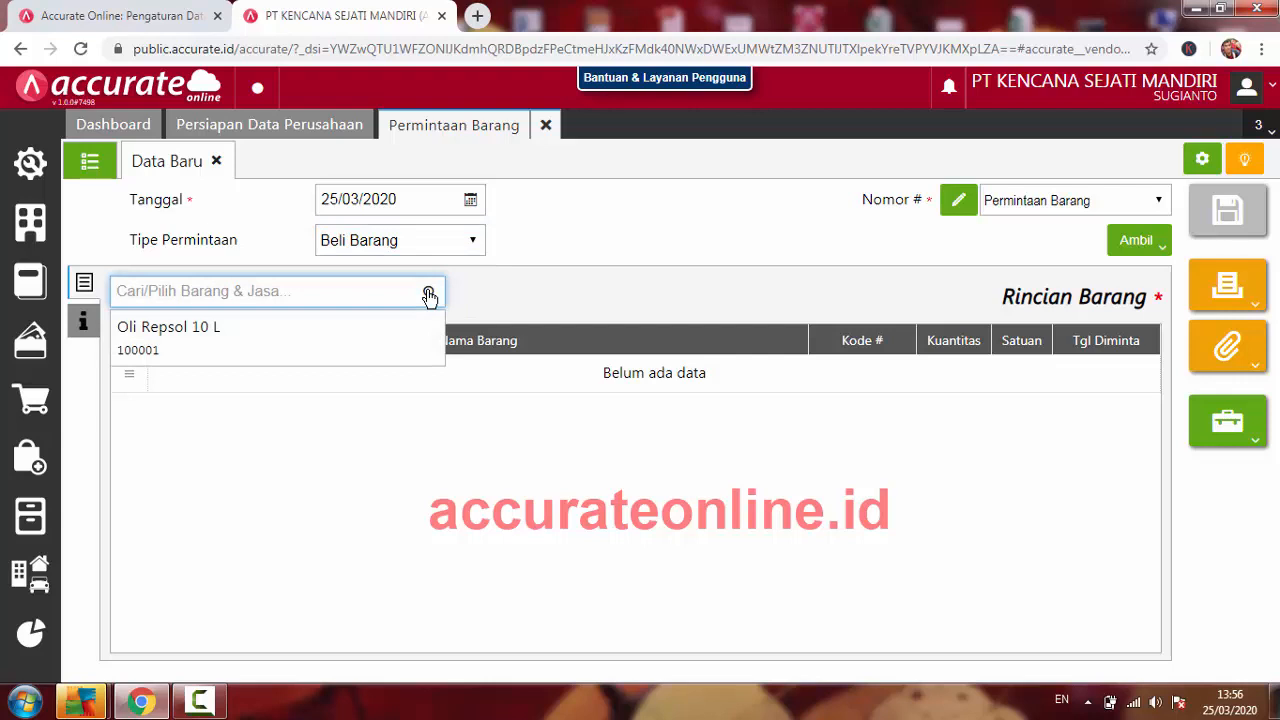
pyautogui.click(289, 346)
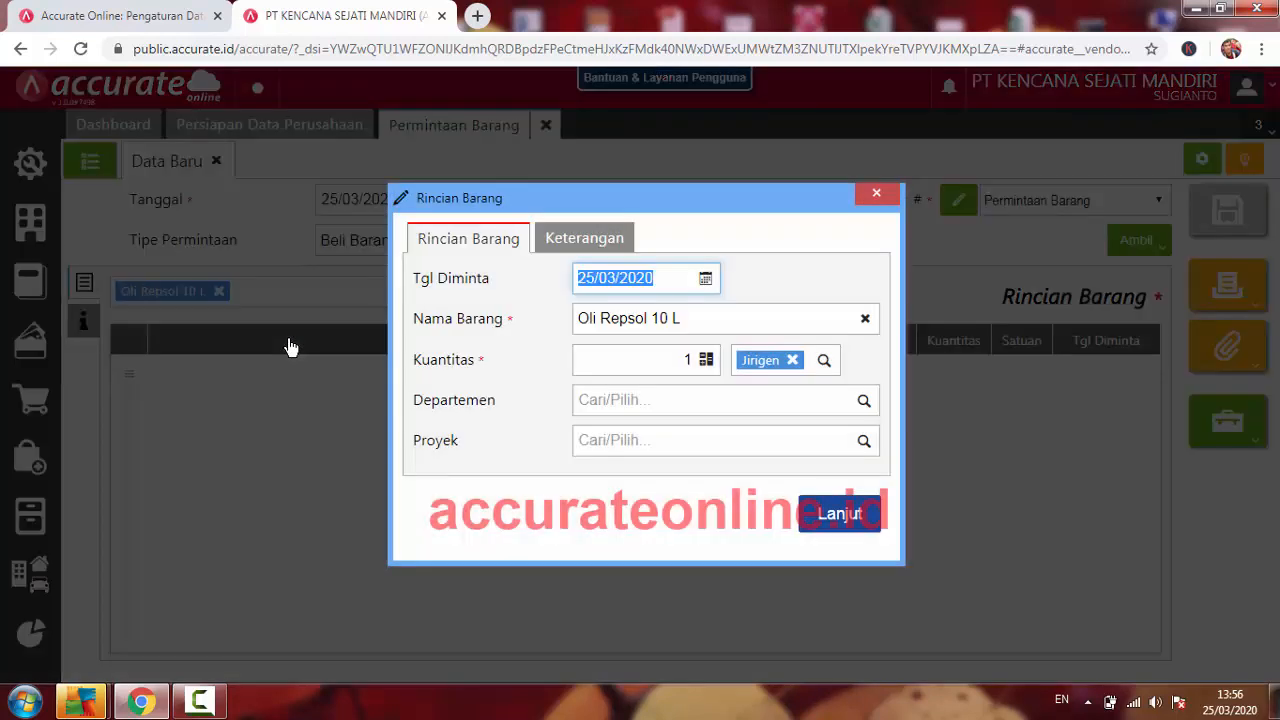
pyautogui.click(661, 358)
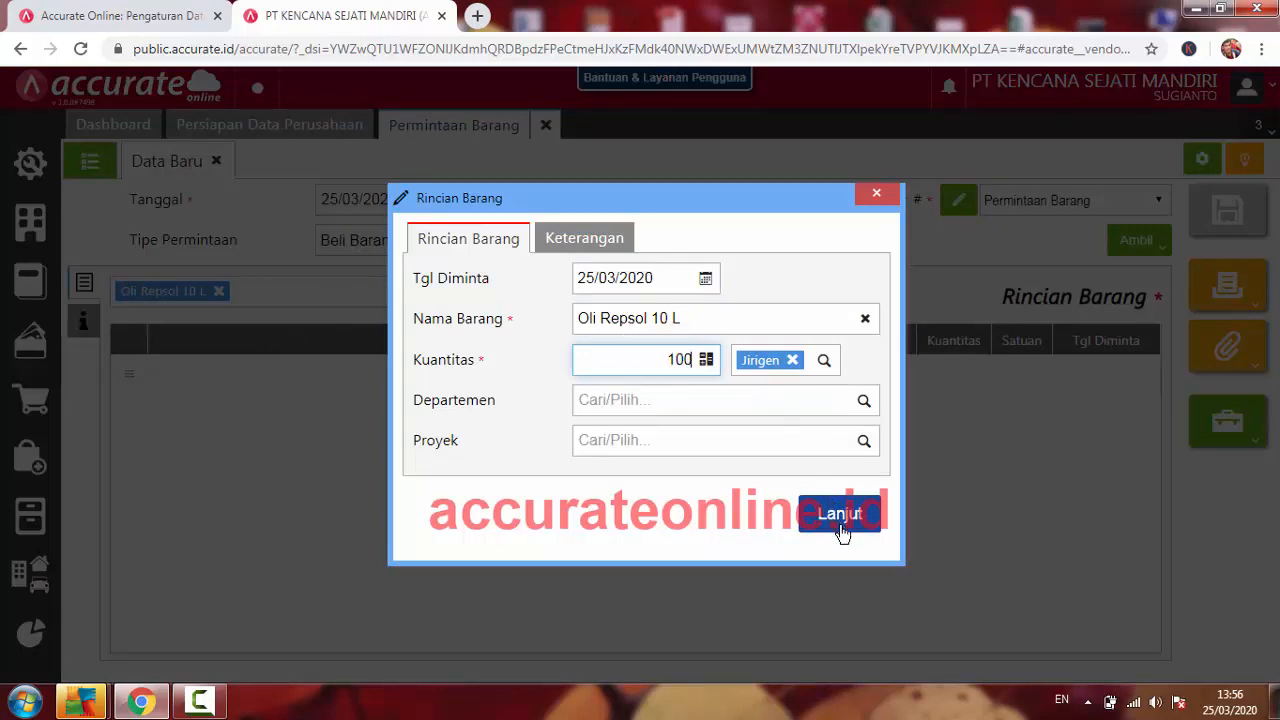
pyautogui.click(842, 525)
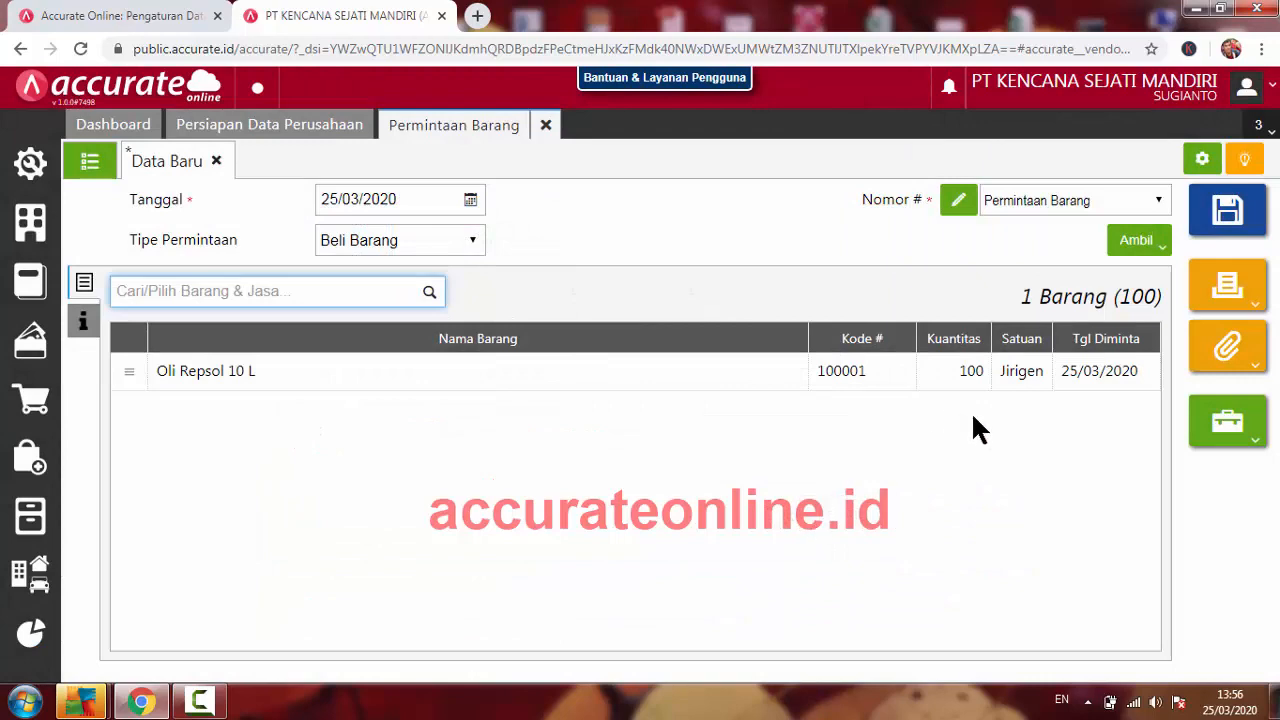
# Step: Save the item request with its print preview, review the printed form, and close the preview and the Permintaan Barang page
pyautogui.click(1227, 287)
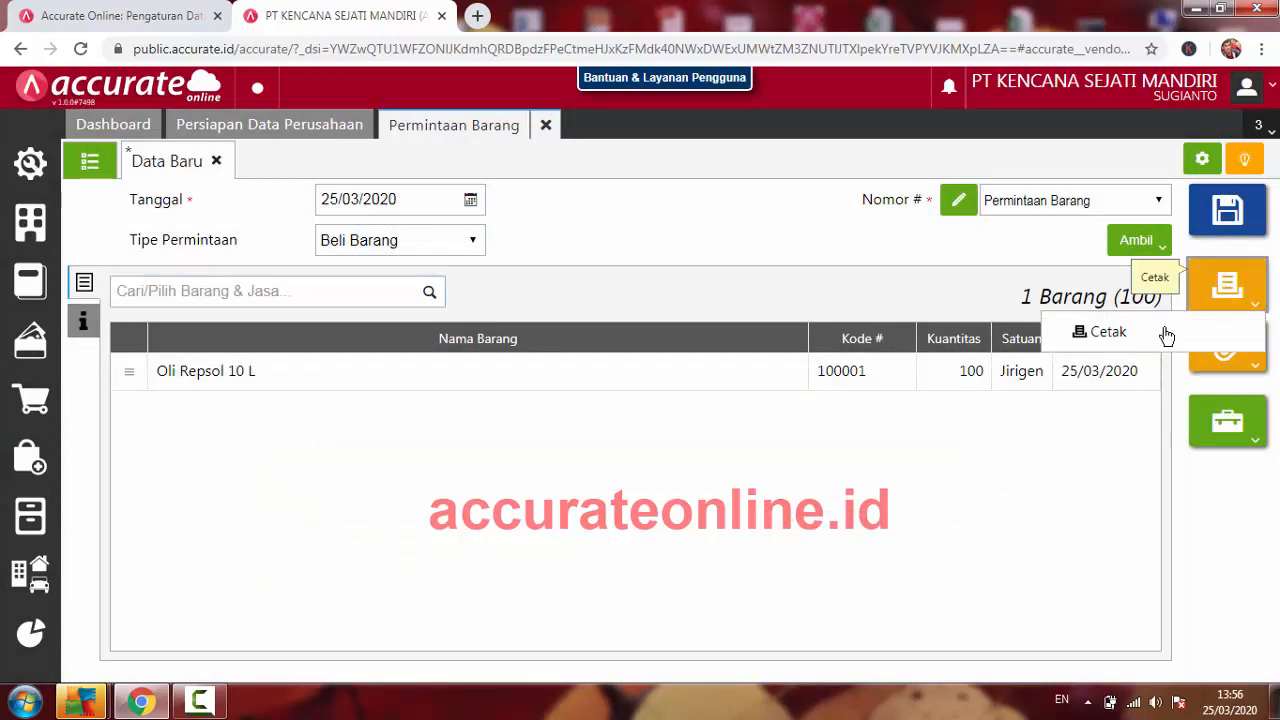
pyautogui.click(1240, 206)
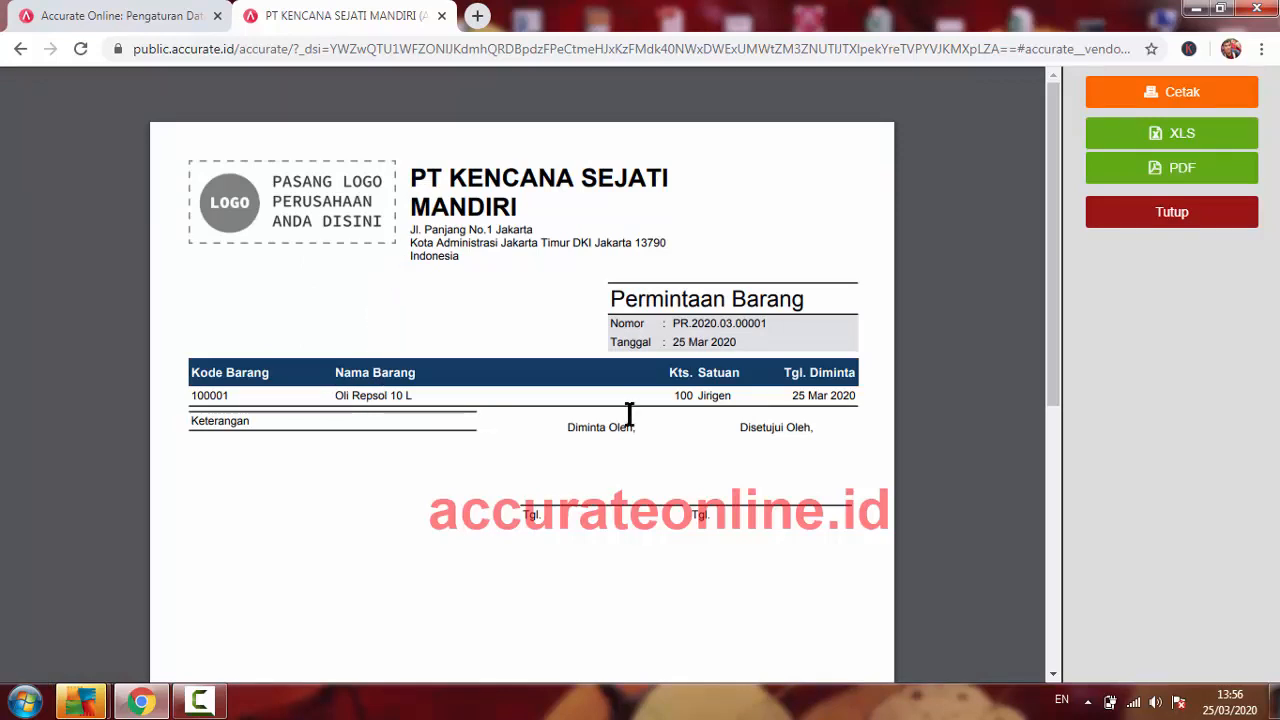
pyautogui.moveTo(612, 300); pyautogui.dragTo(808, 287)
pyautogui.click(341, 471)
pyautogui.click(1178, 214)
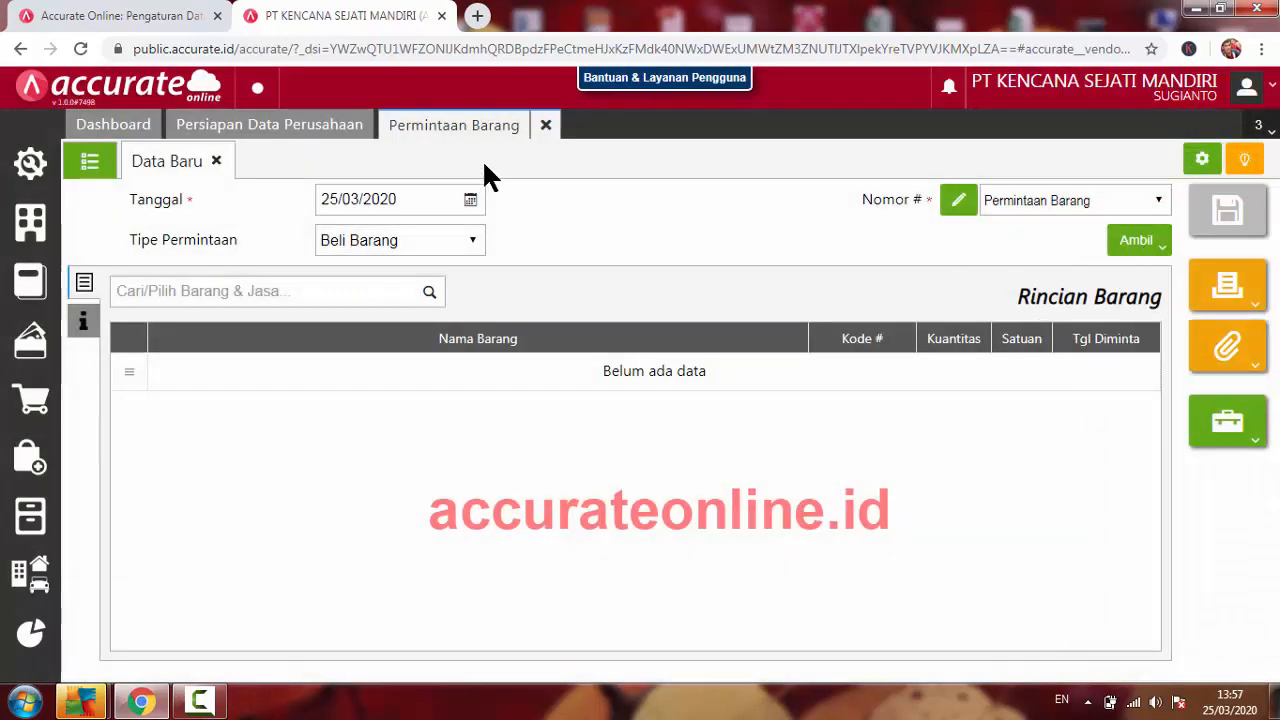
pyautogui.click(546, 125)
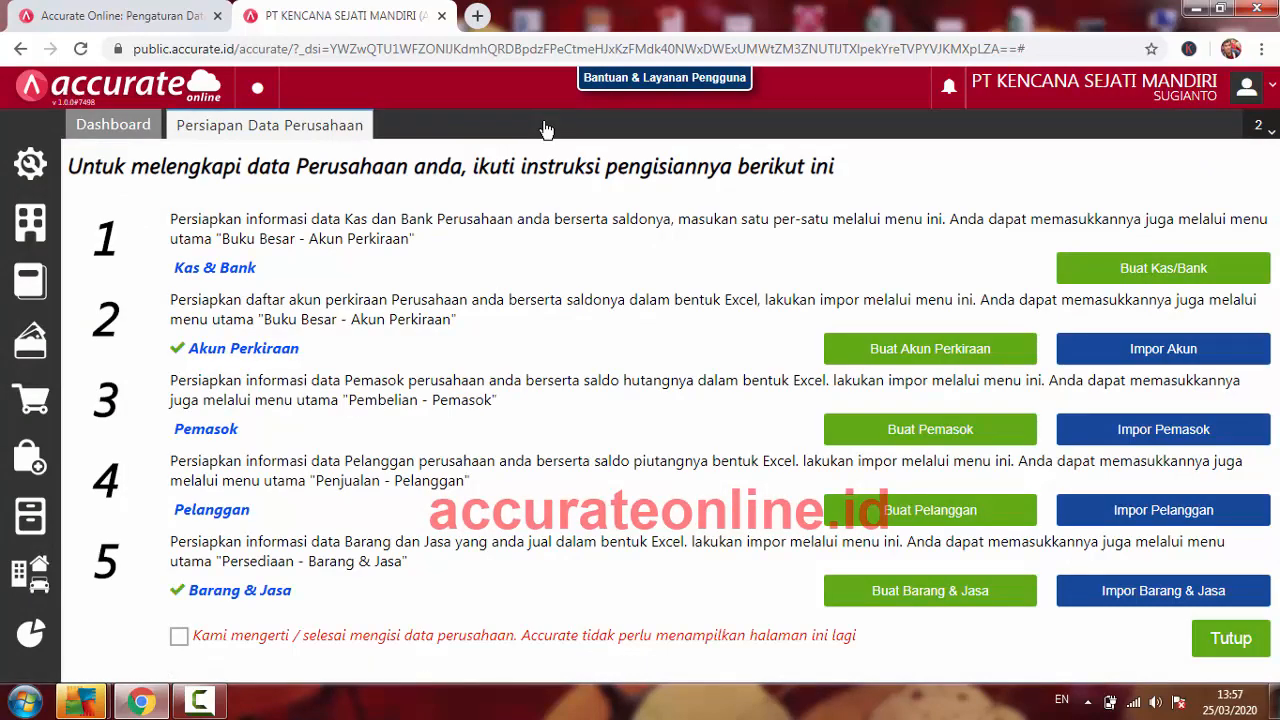
# Step: Start a new Pesanan Pembelian and save PT Glodok Otomotif as its new supplier
pyautogui.click(30, 457)
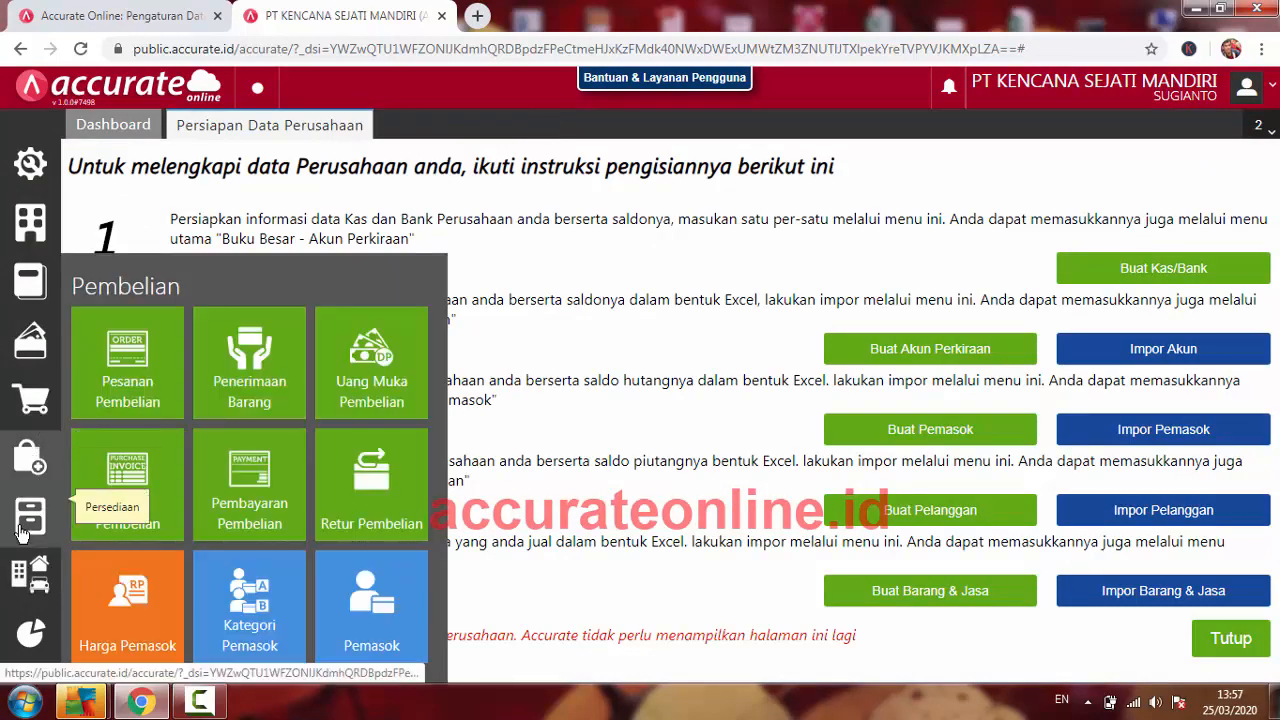
pyautogui.click(22, 468)
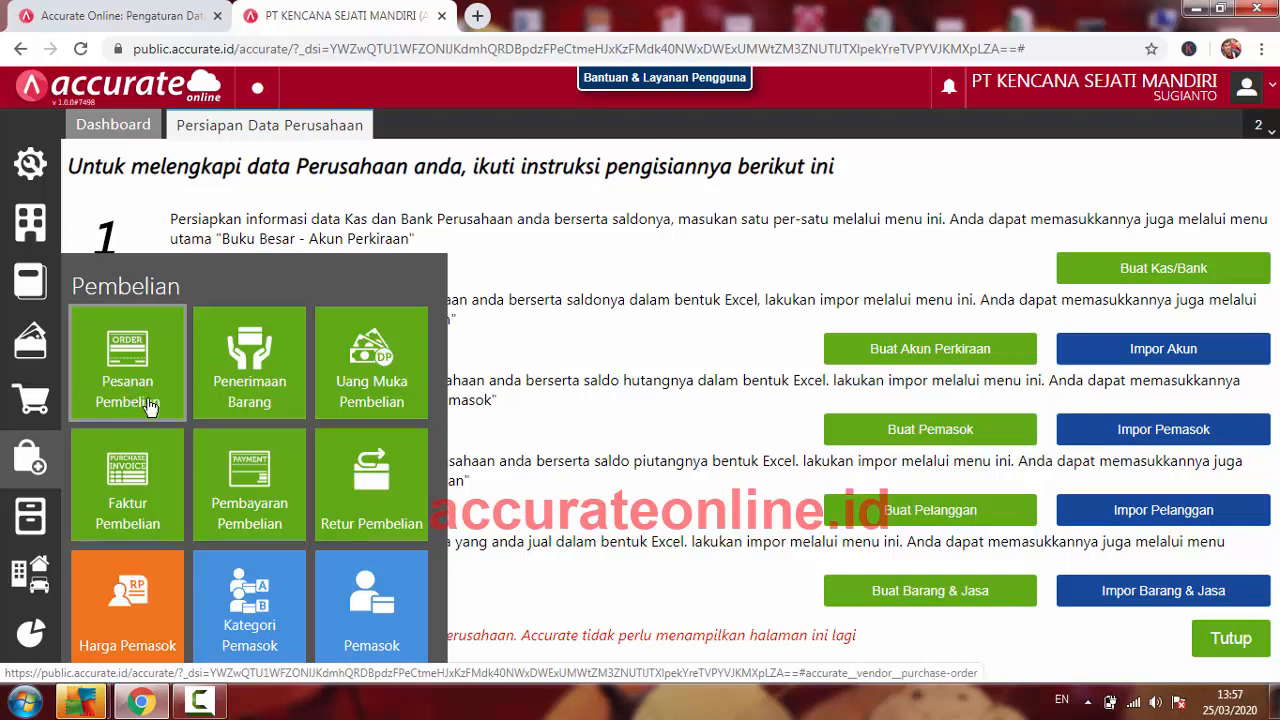
pyautogui.click(137, 366)
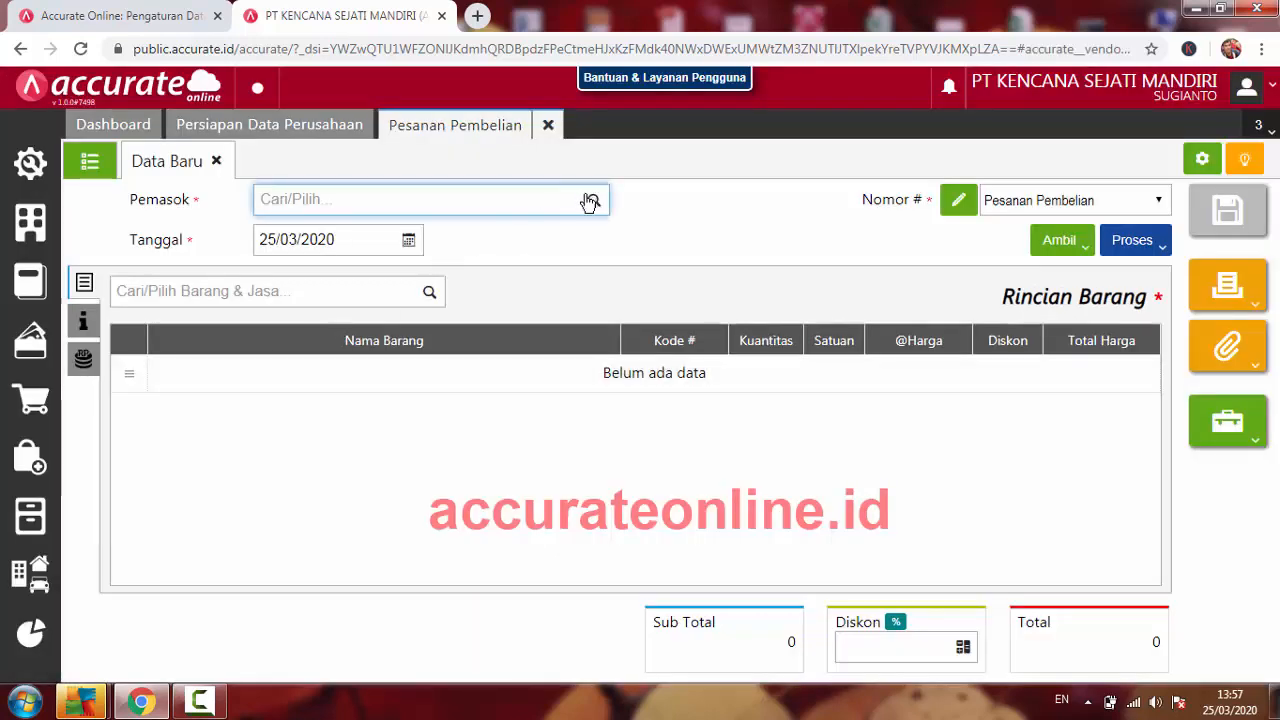
pyautogui.click(592, 201)
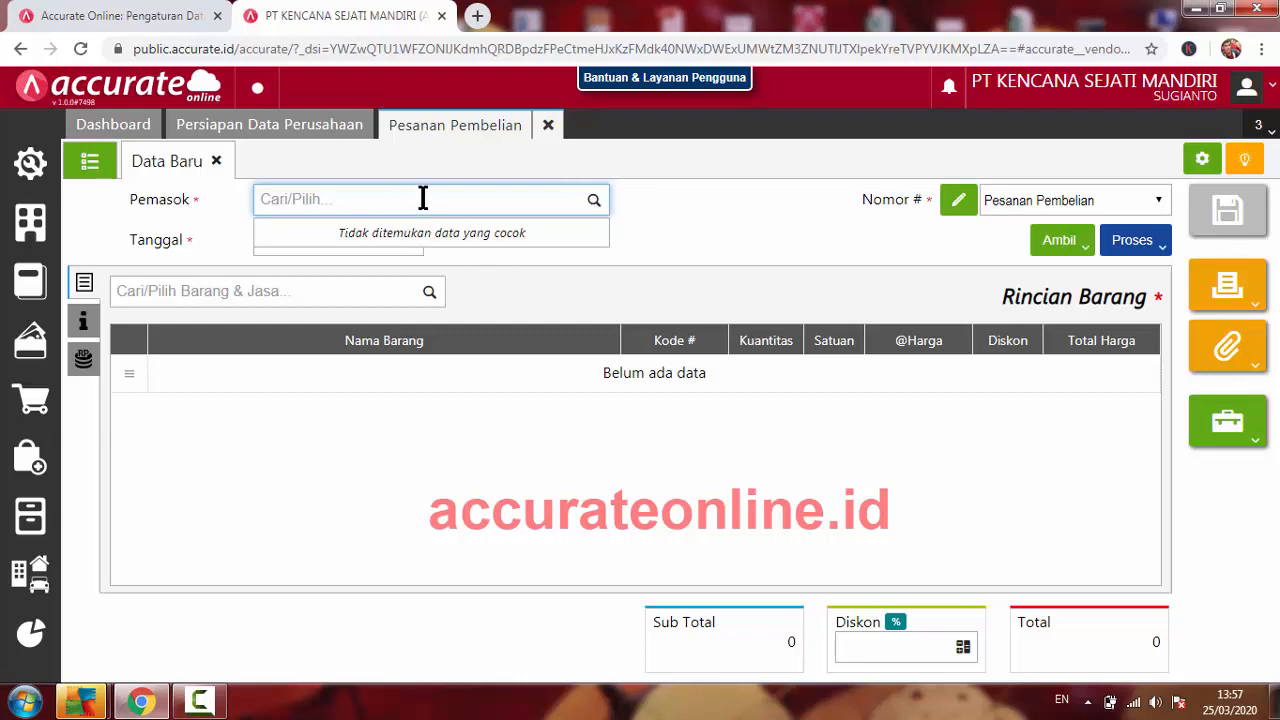
pyautogui.write('PT Glodok Otomotif')
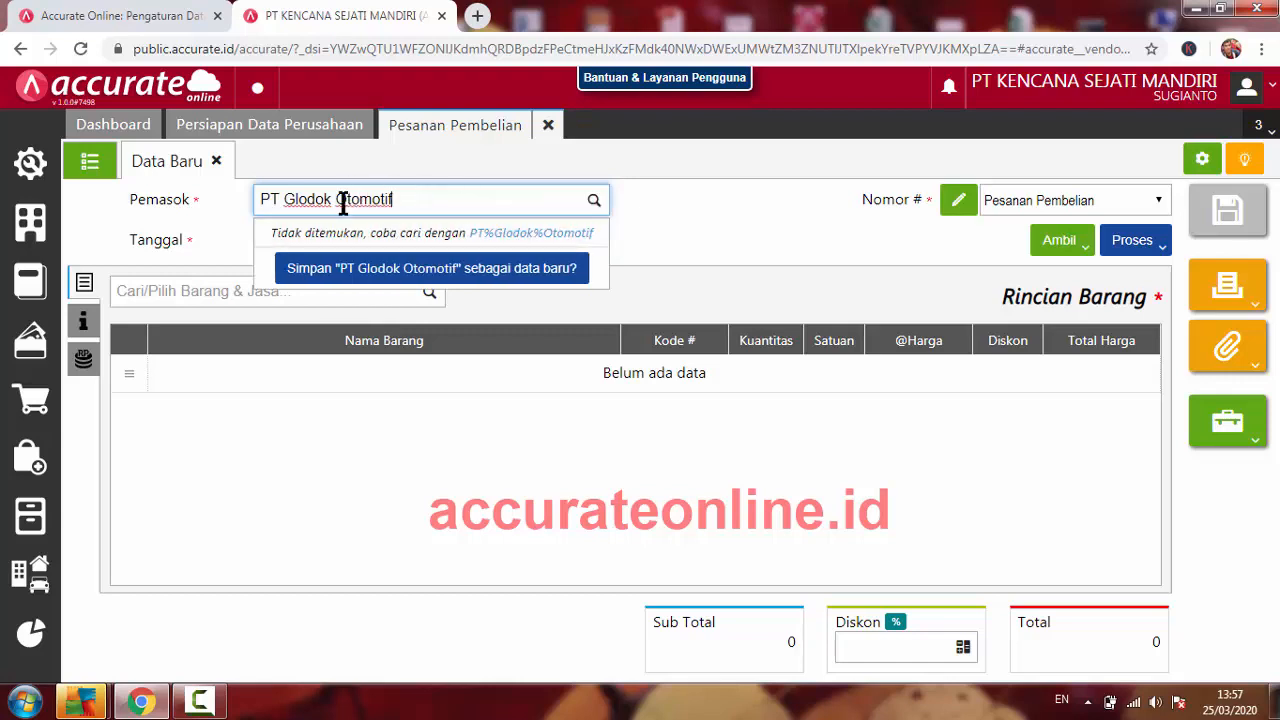
pyautogui.click(407, 274)
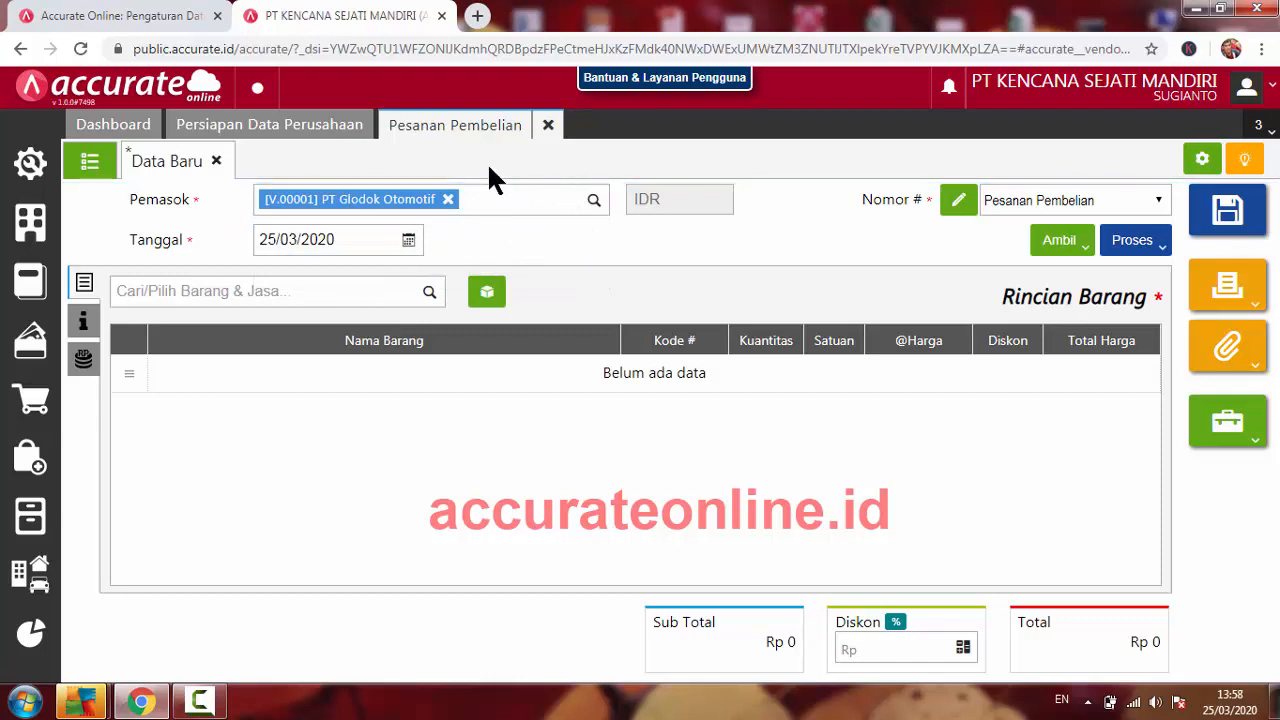
# Step: Copy Oli Repsol 10 L from item request PR.2020.03.00001 into the purchase order and review the item line's details
pyautogui.click(1086, 246)
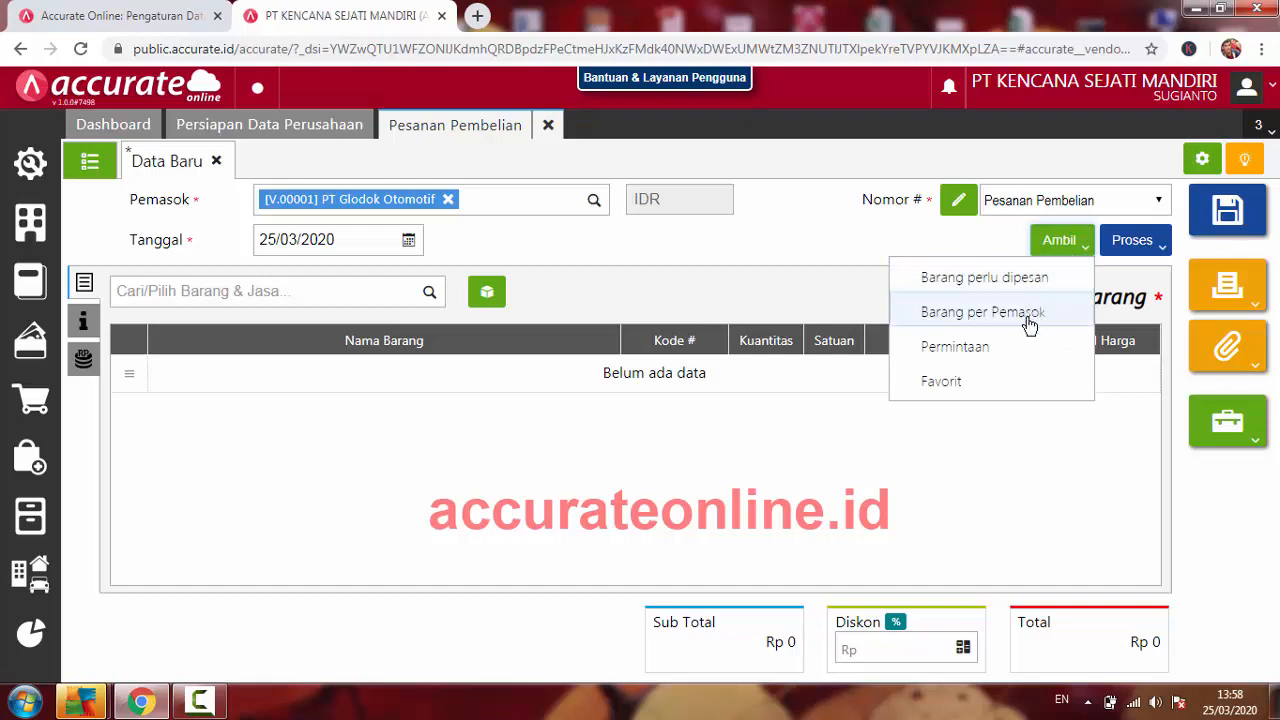
pyautogui.click(986, 345)
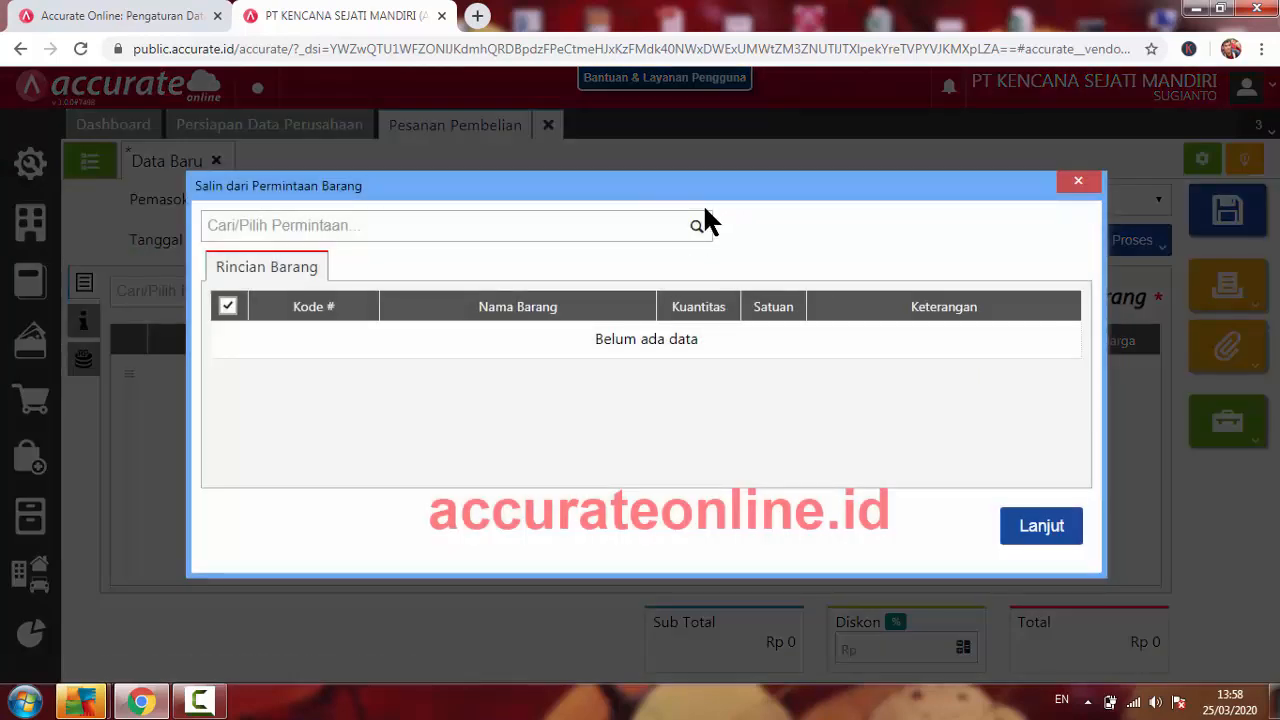
pyautogui.click(699, 228)
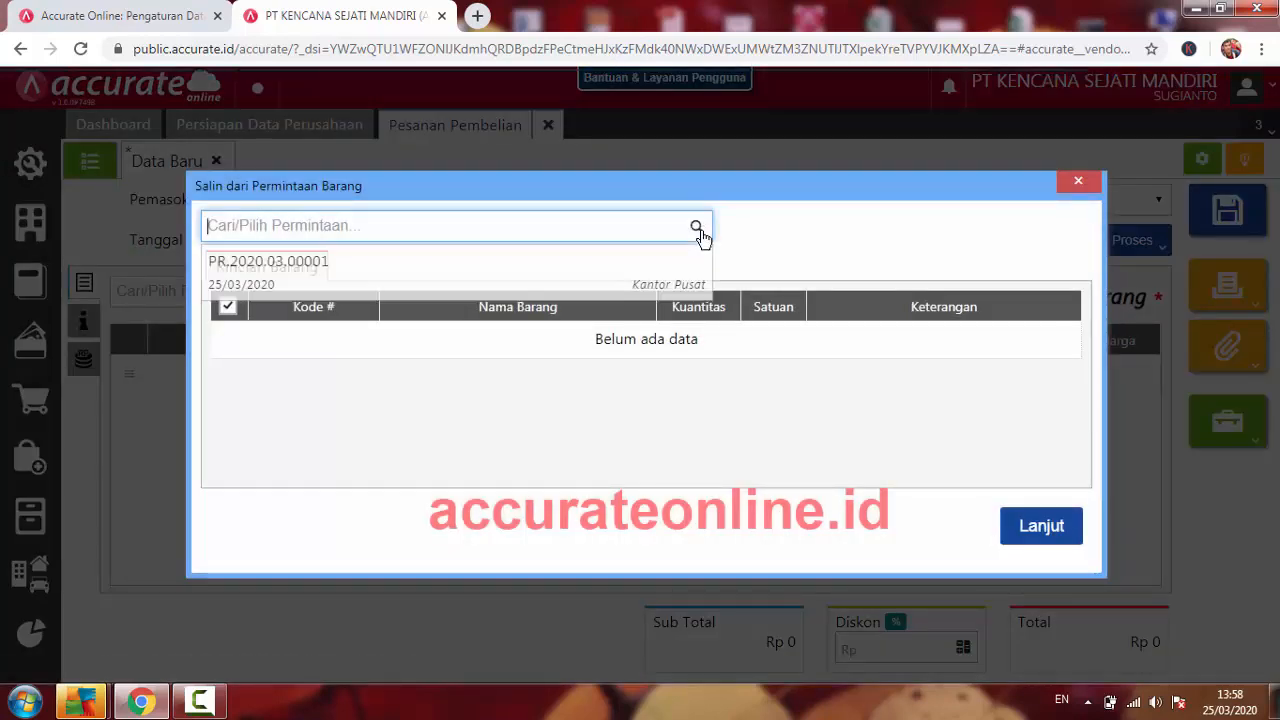
pyautogui.click(295, 272)
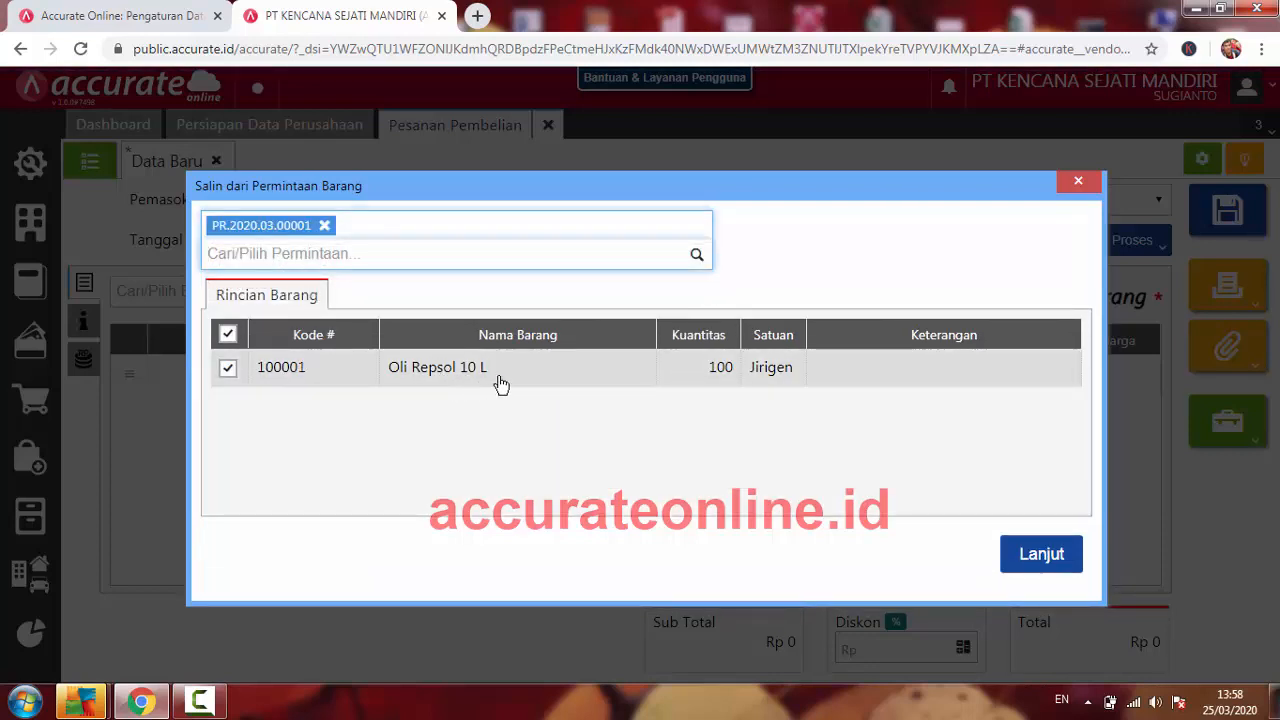
pyautogui.click(1050, 558)
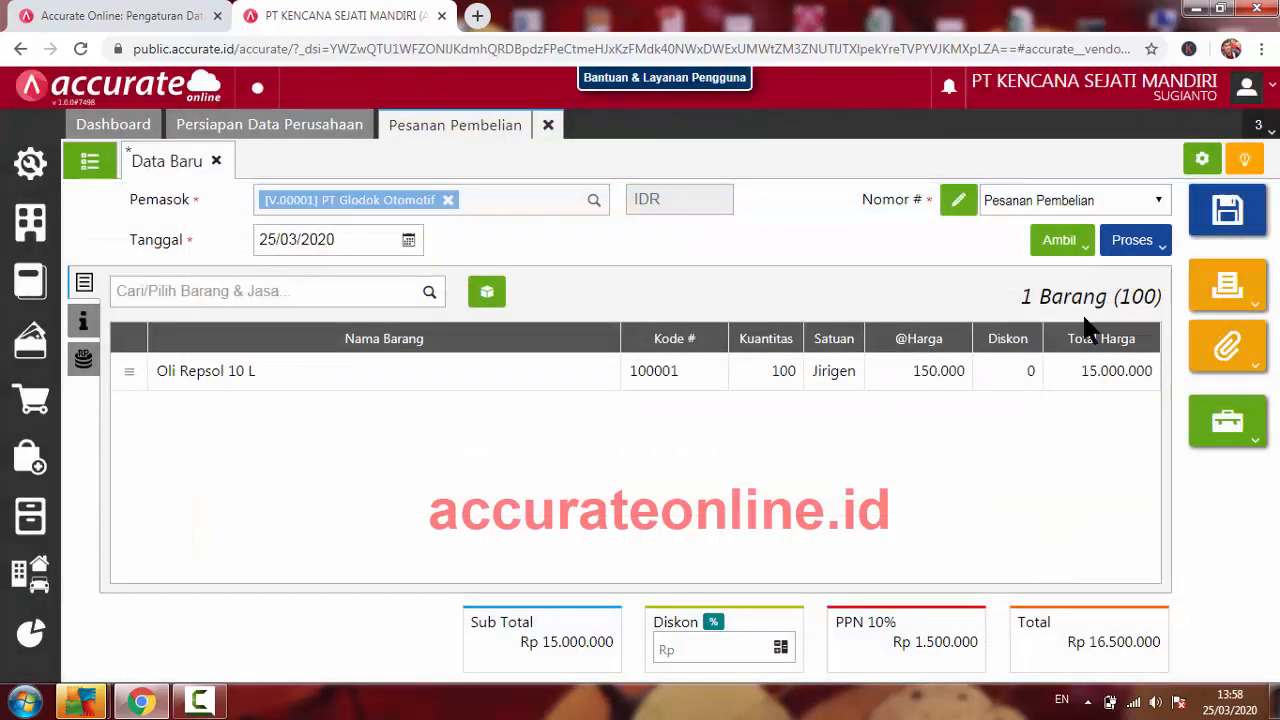
pyautogui.click(833, 374)
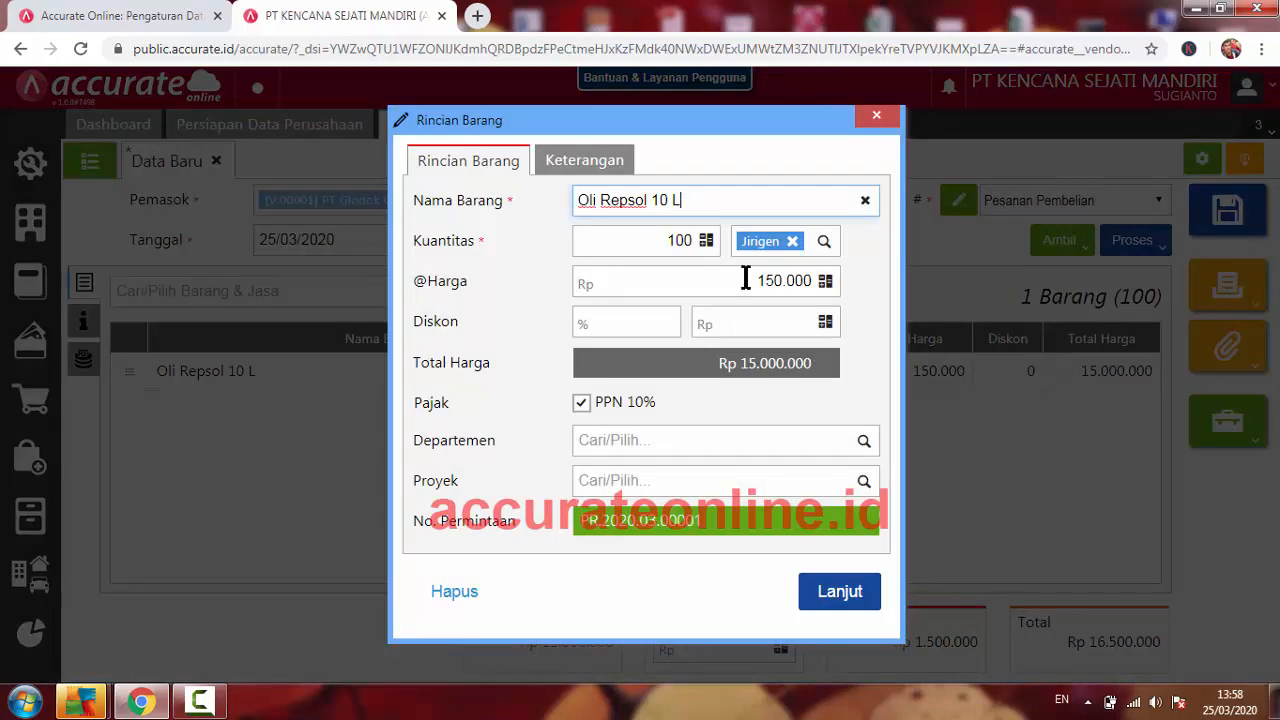
pyautogui.click(842, 604)
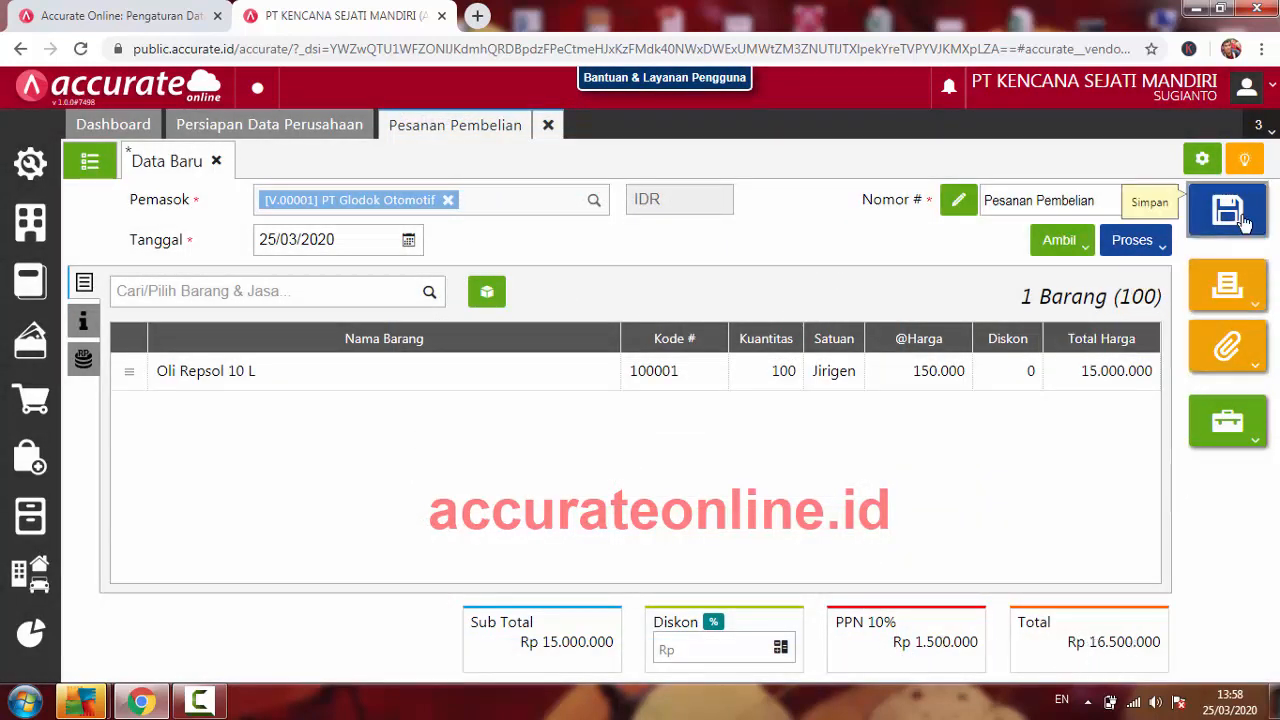
# Step: Save the purchase order with its printout and close the Pesanan Pembelian page
pyautogui.click(1243, 296)
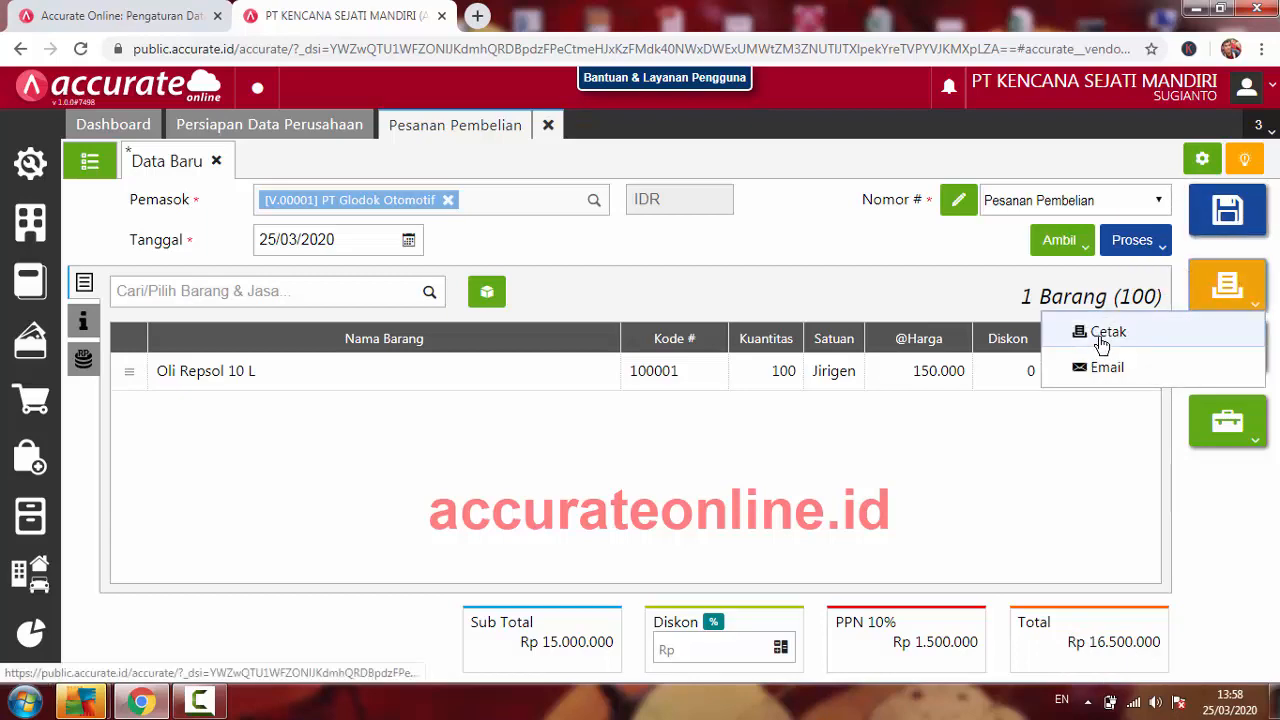
pyautogui.click(1105, 332)
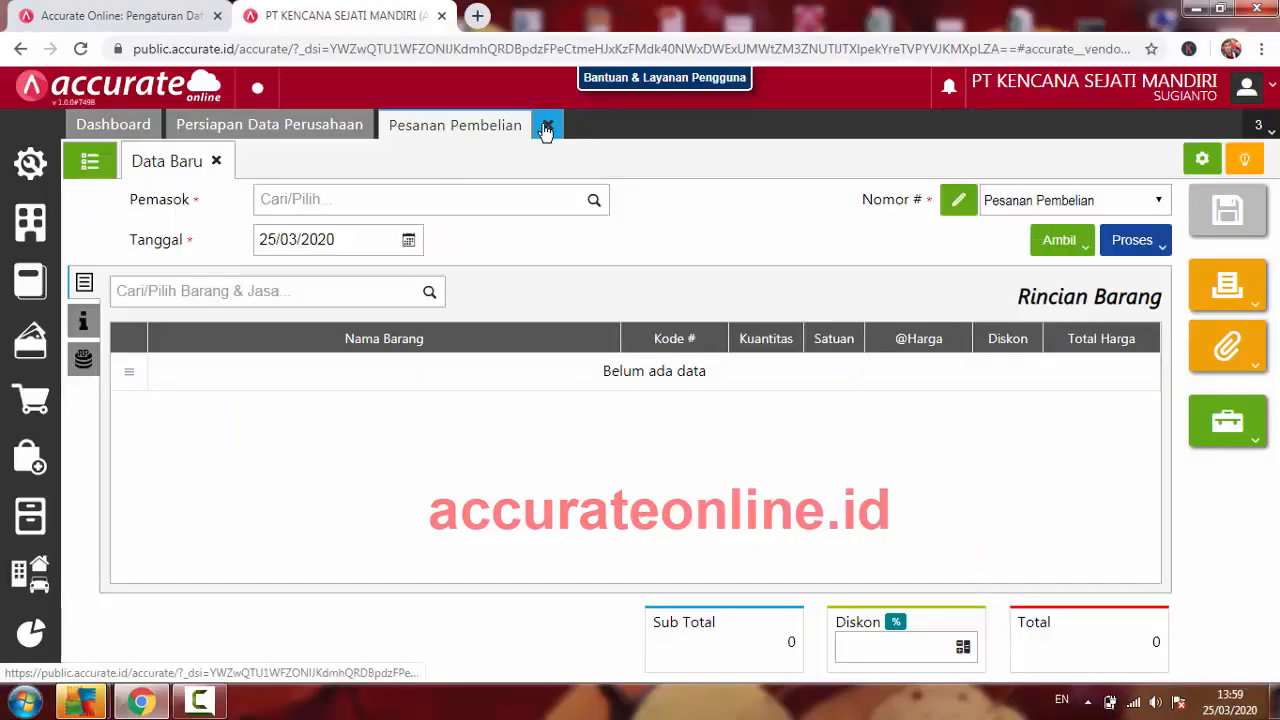
pyautogui.click(543, 128)
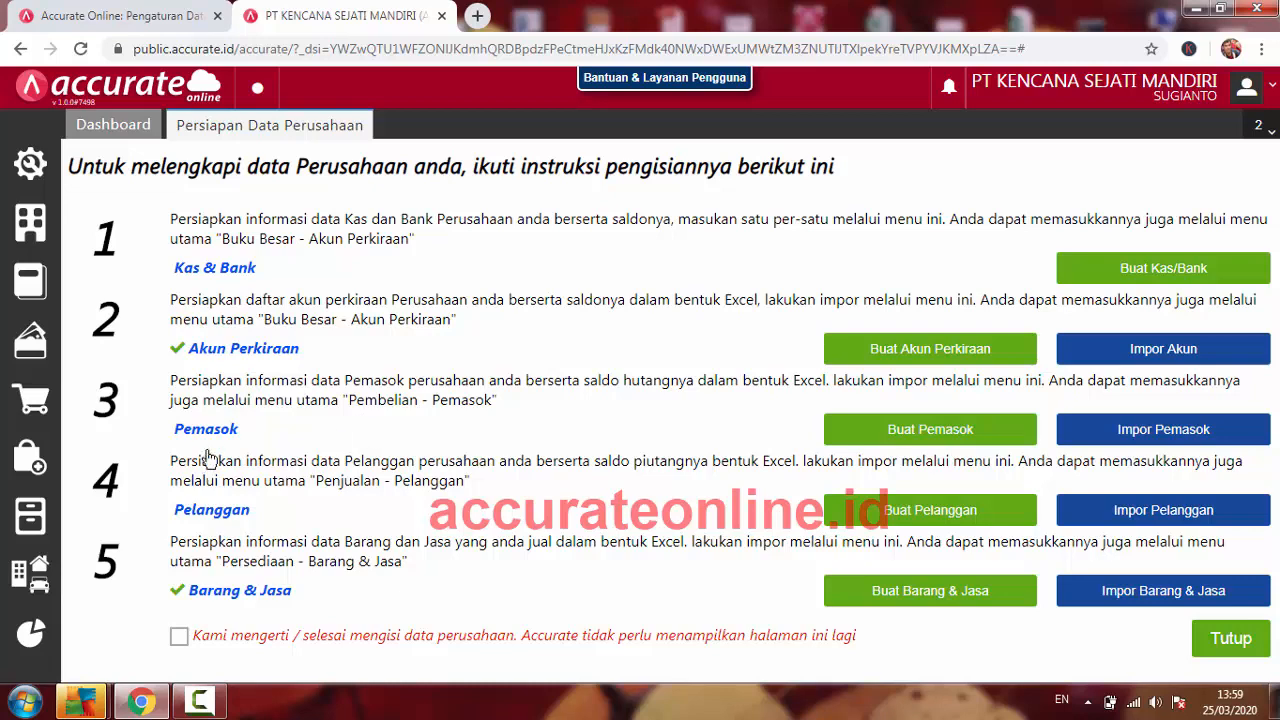
# Step: Start a new Penerimaan Barang from PT Glodok Otomotif with the receipt number SJ-GO-2020-03-002
pyautogui.click(33, 465)
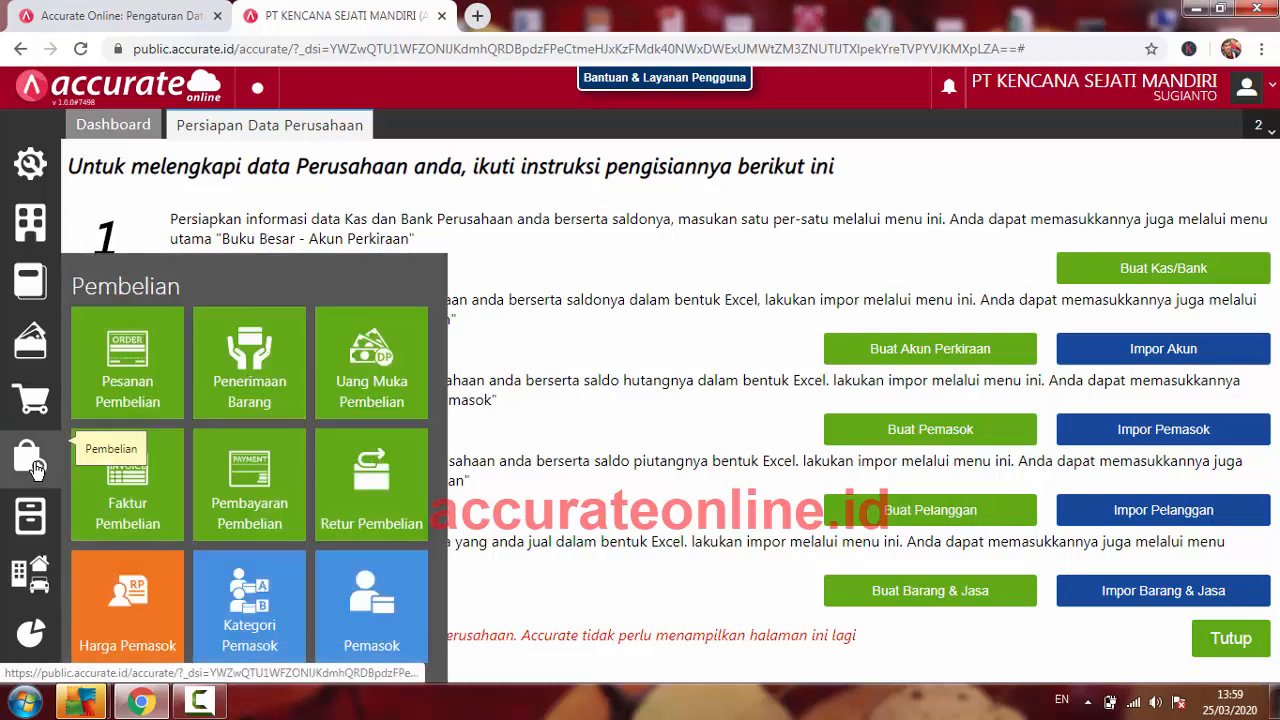
pyautogui.click(258, 365)
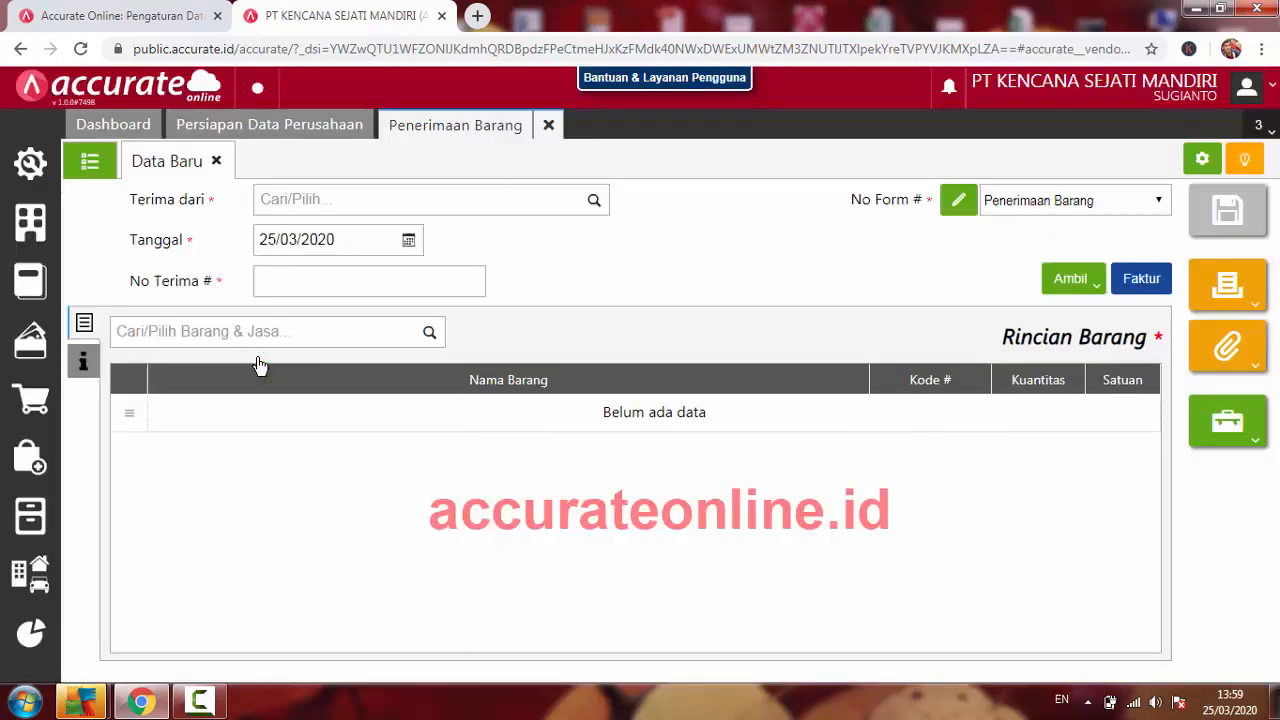
pyautogui.click(594, 203)
pyautogui.click(402, 237)
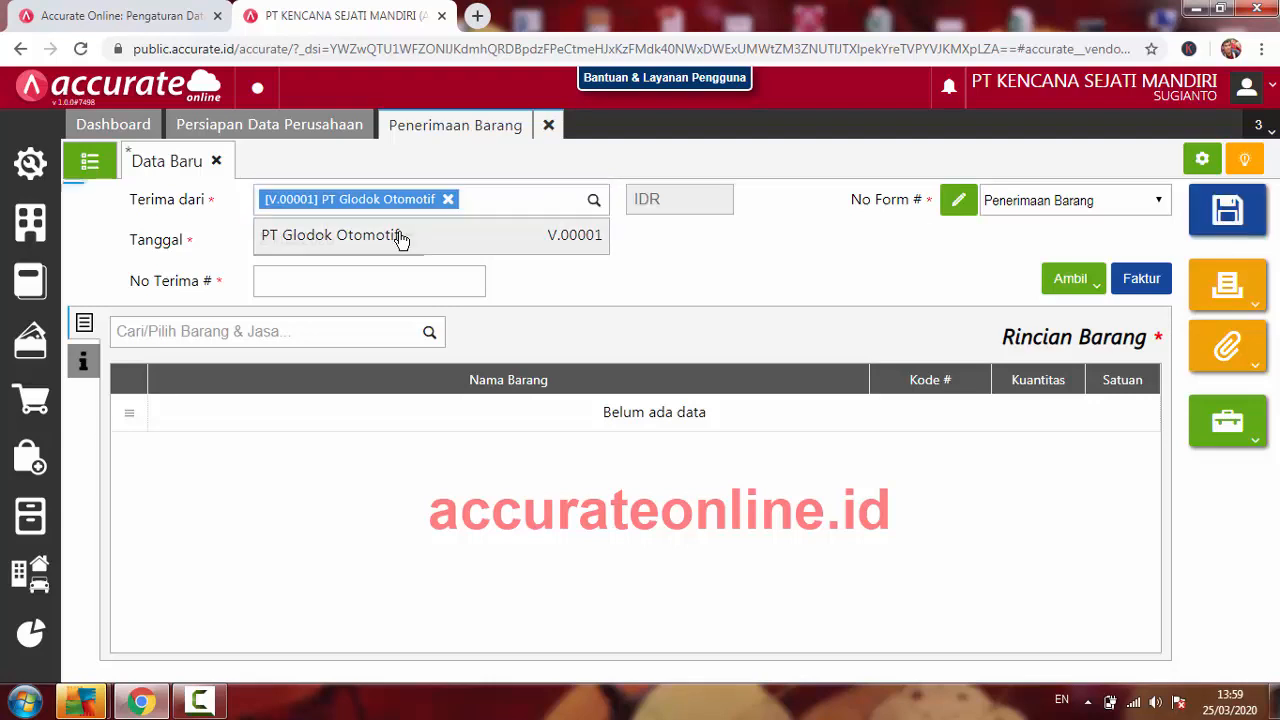
pyautogui.click(356, 281)
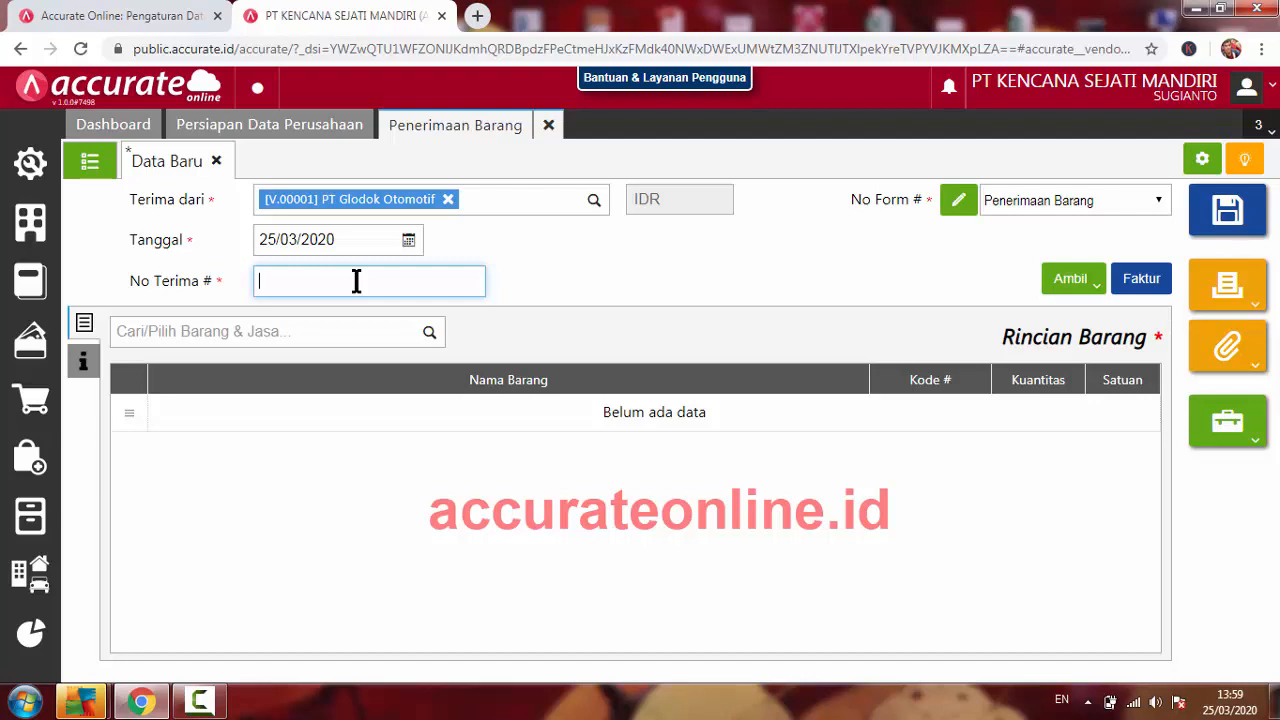
pyautogui.write('SJ-GO-2020-03-002')
pyautogui.moveTo(409, 289); pyautogui.dragTo(240, 258)
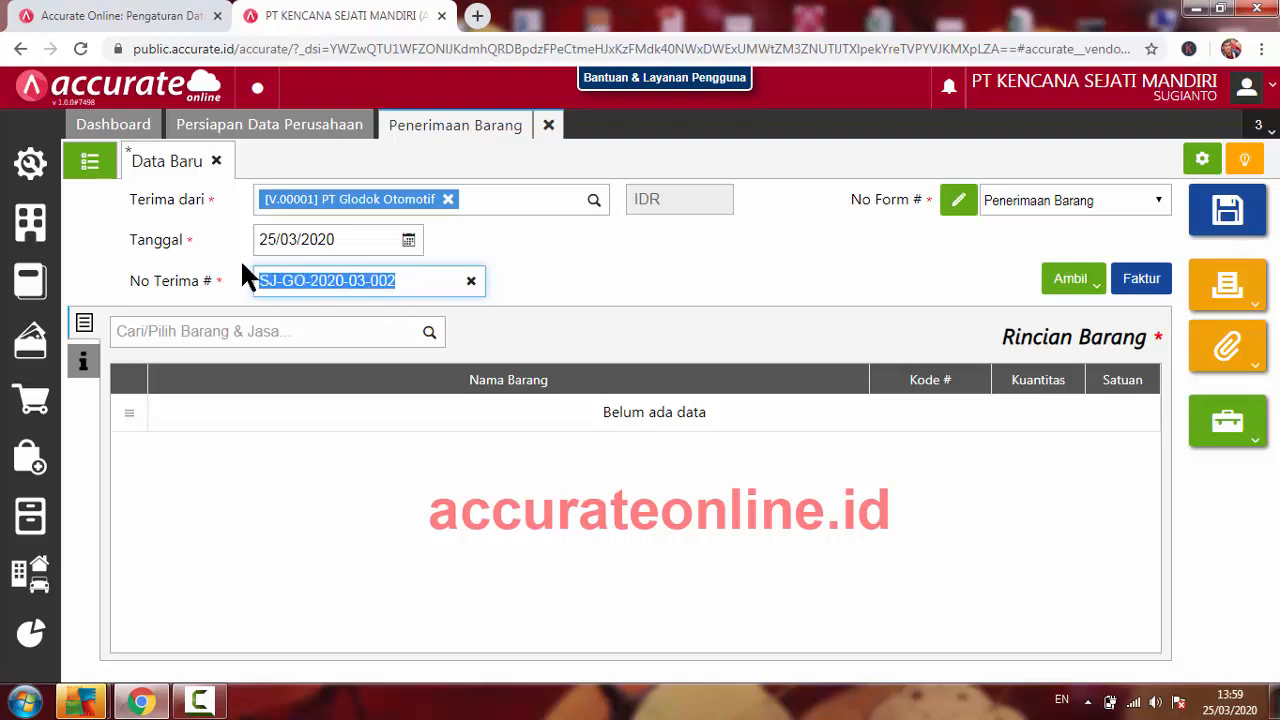
pyautogui.click(431, 283)
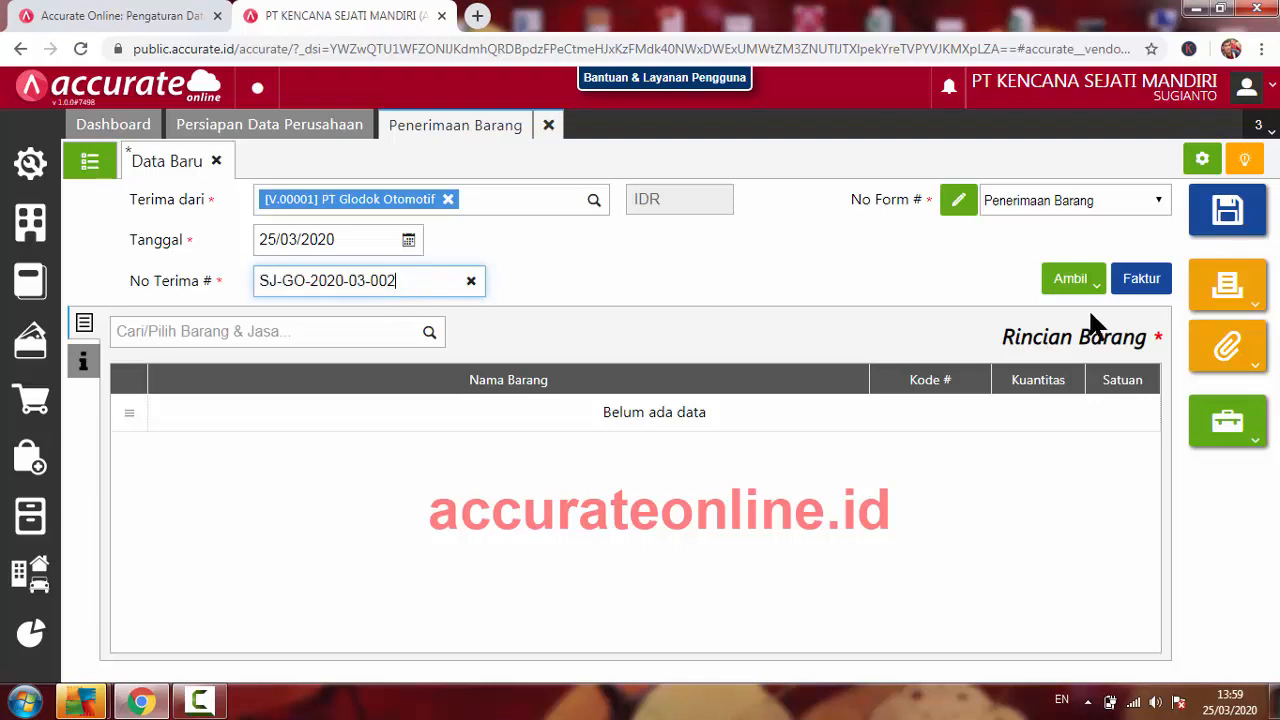
# Step: Copy Oli Repsol 10 L from PT Glodok Otomotif's purchase order into the goods receipt
pyautogui.click(1097, 286)
pyautogui.click(988, 320)
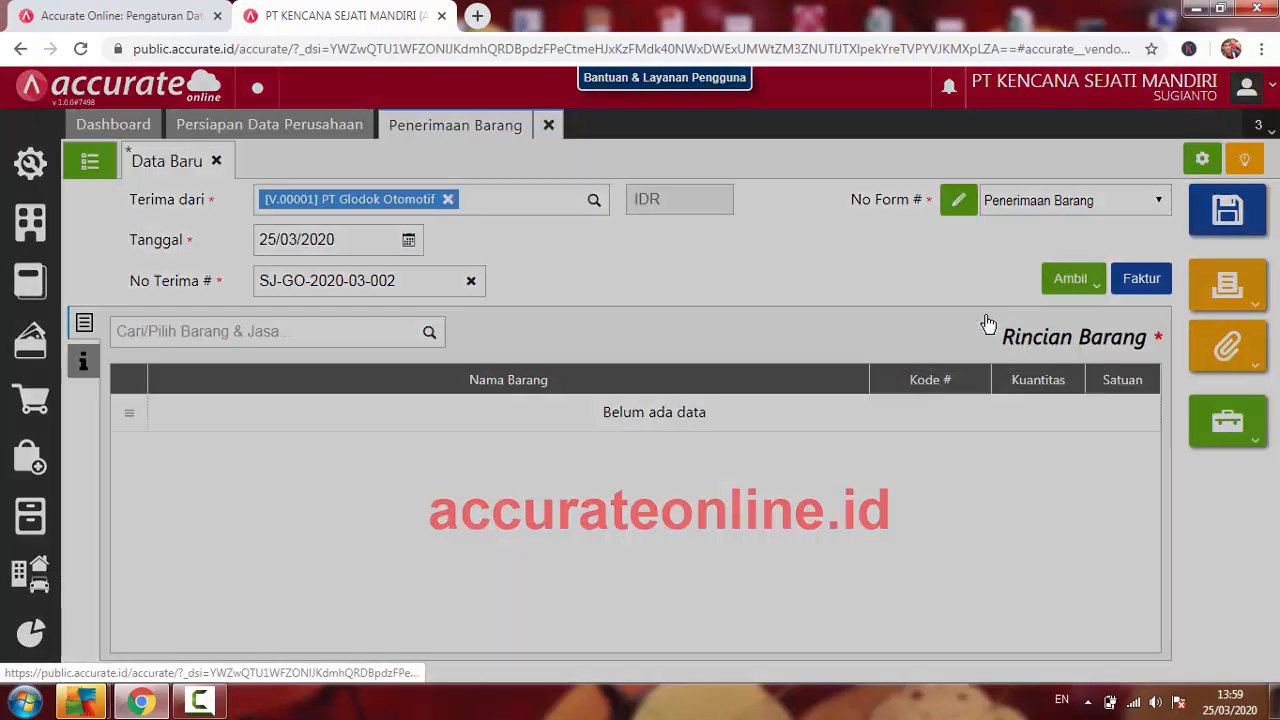
pyautogui.click(694, 224)
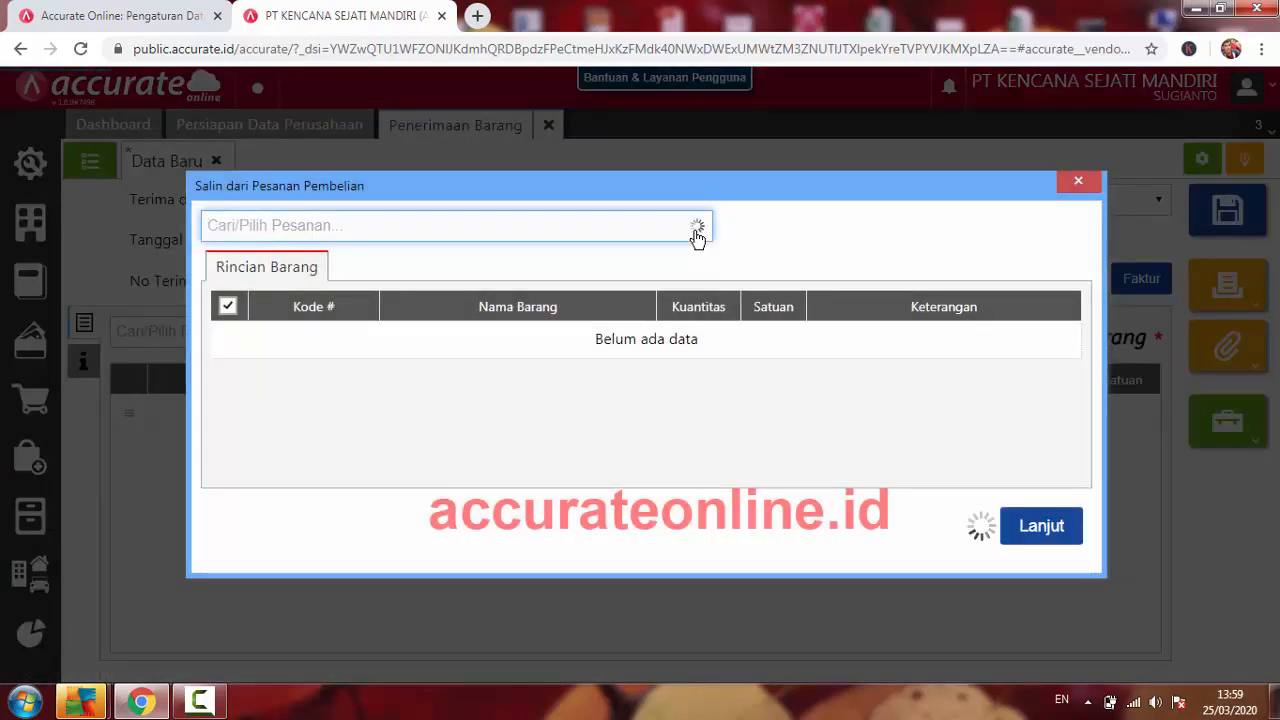
pyautogui.click(452, 260)
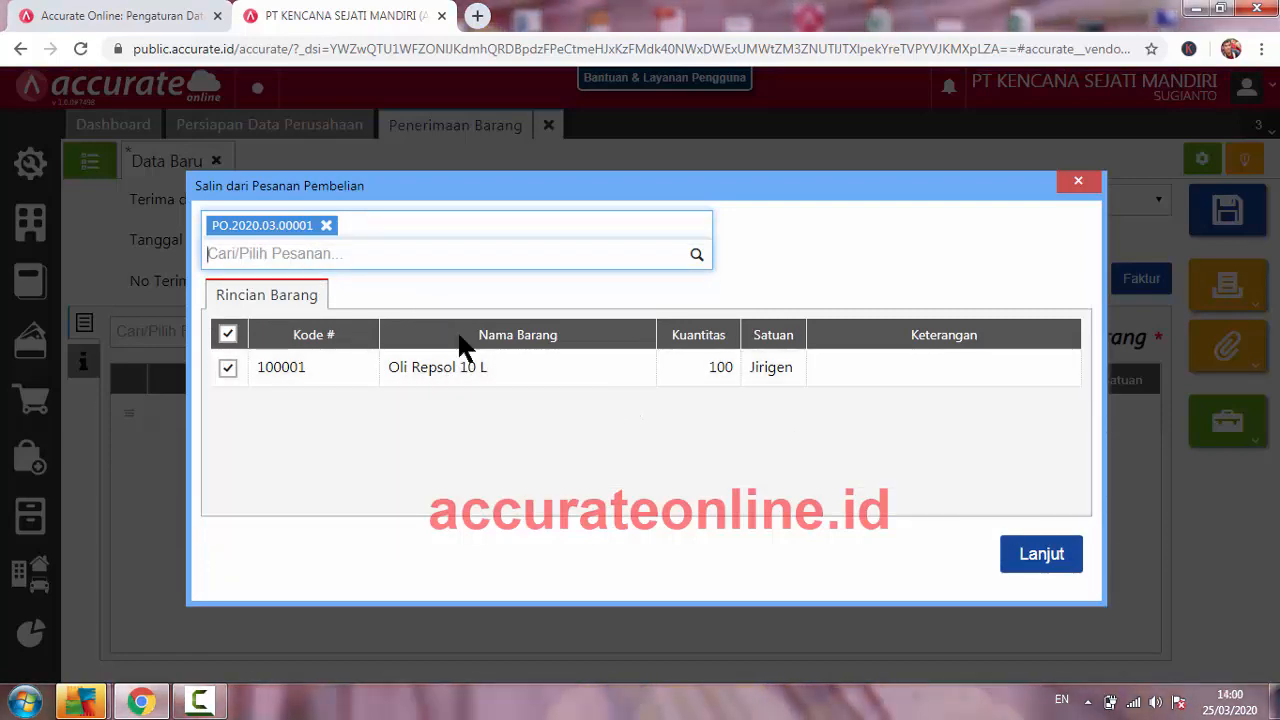
pyautogui.click(1041, 556)
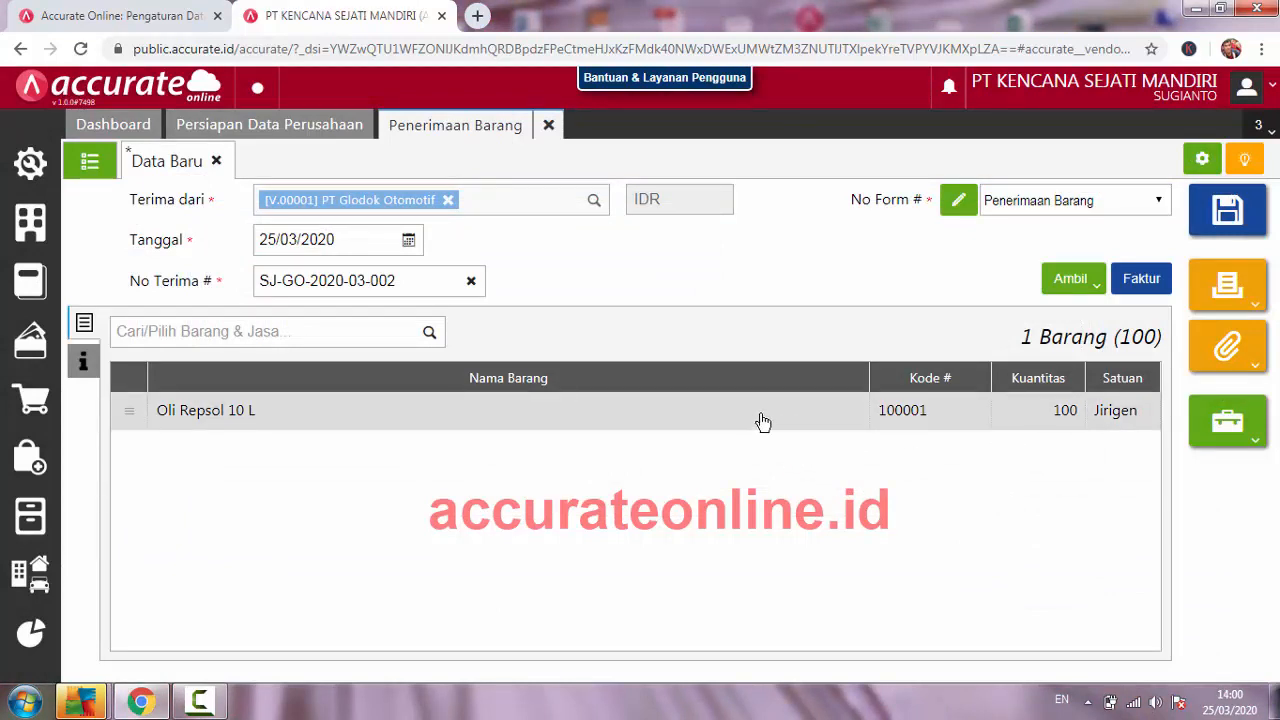
# Step: Try a quantity of 70 for Oli Repsol 10 L in the receipt's item details and restore it to 100
pyautogui.click(860, 421)
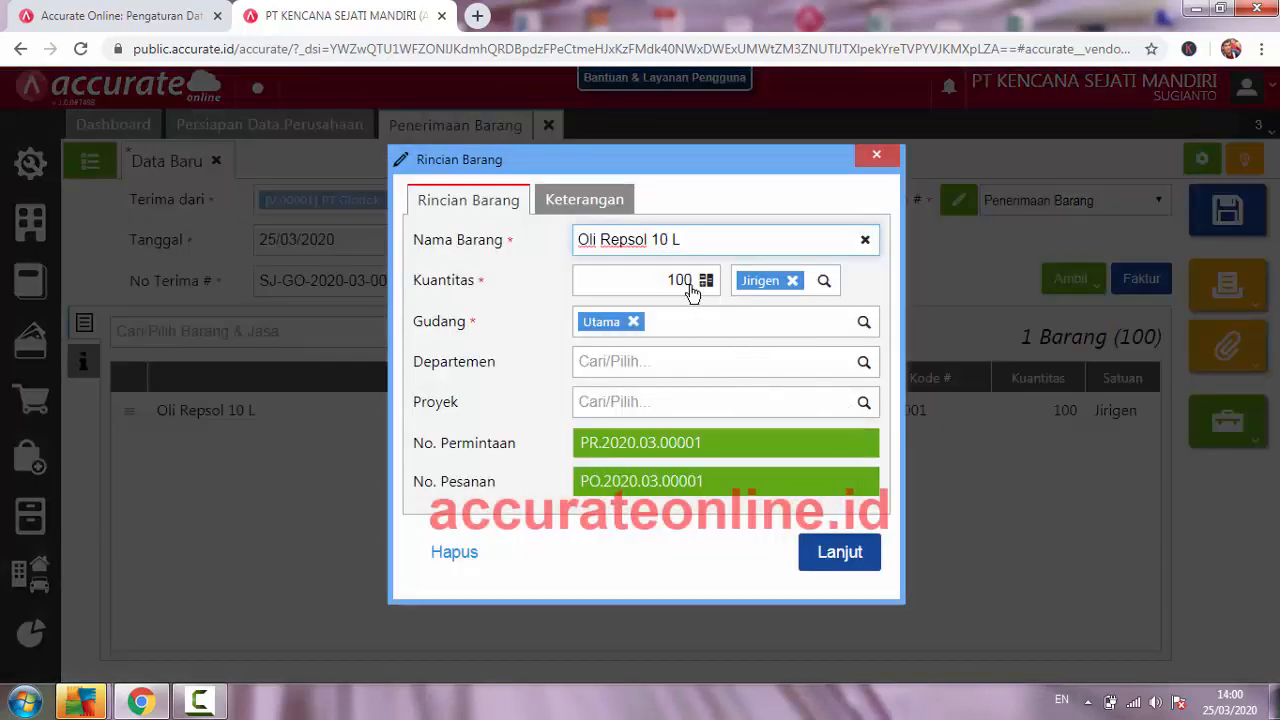
pyautogui.moveTo(692, 280); pyautogui.dragTo(574, 280)
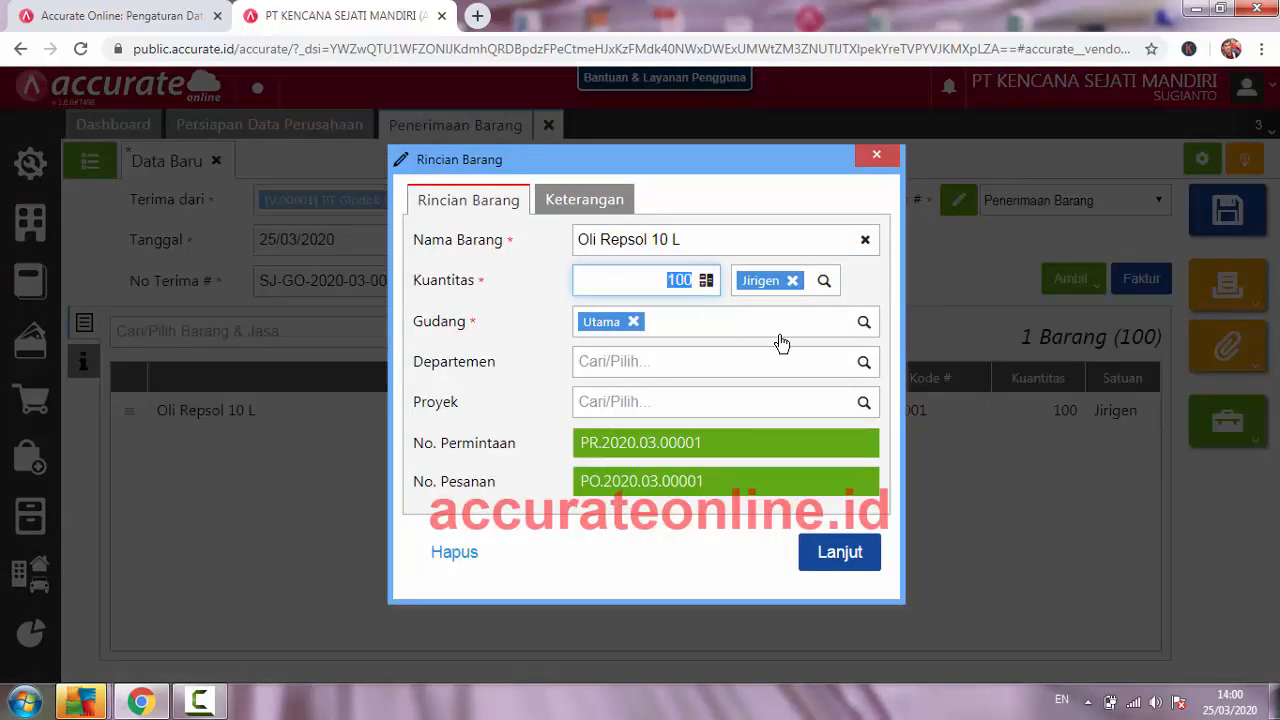
pyautogui.write('70')
pyautogui.moveTo(676, 280); pyautogui.dragTo(698, 283)
pyautogui.write('1')
pyautogui.click(862, 560)
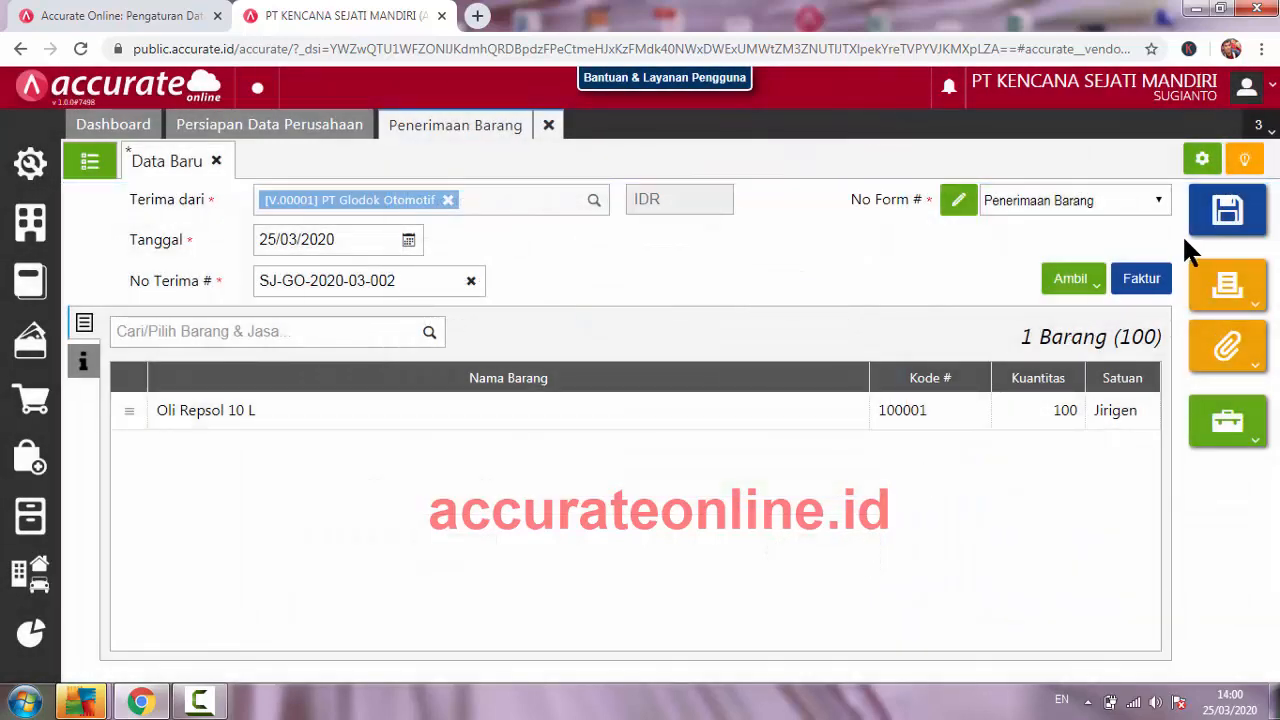
# Step: Save the goods receipt and close the Penerimaan Barang page
pyautogui.click(1236, 226)
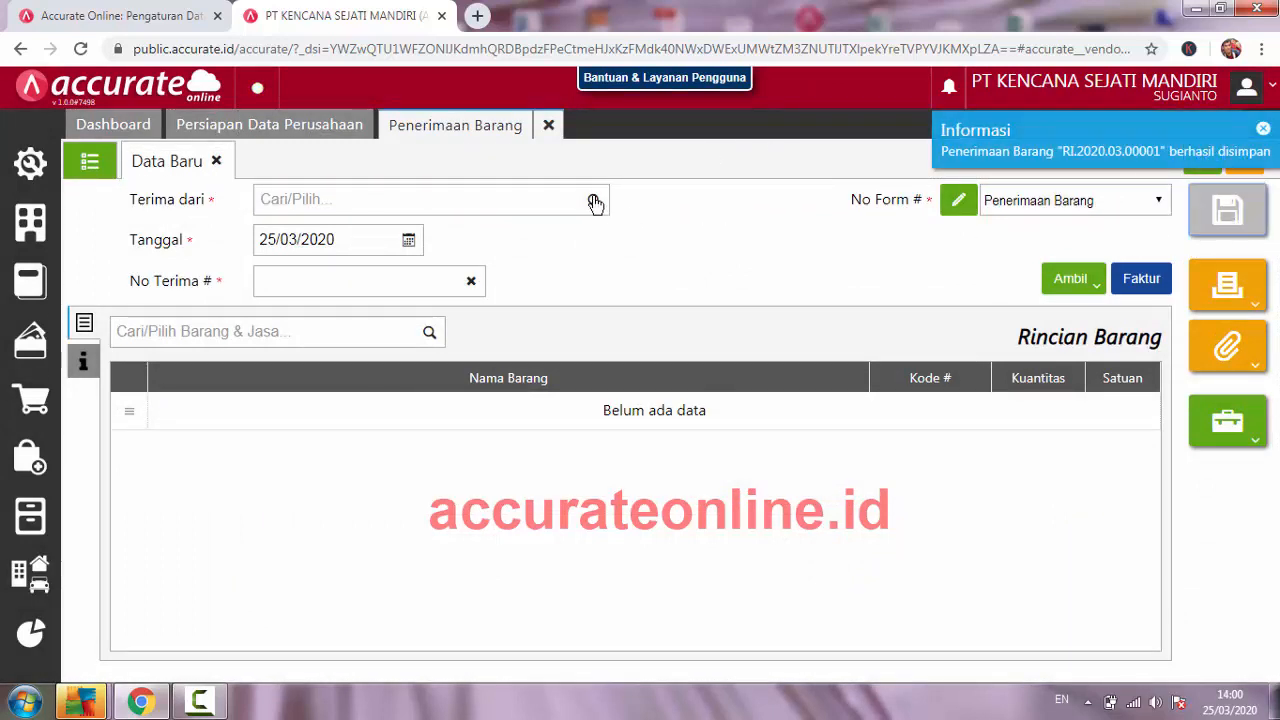
pyautogui.click(556, 131)
# Step: Examine the stock quantity and Mutasi history of Oli Repsol 10 L in Barang & Jasa, widening the Keterangan column, and close the page
pyautogui.moveTo(28, 541)
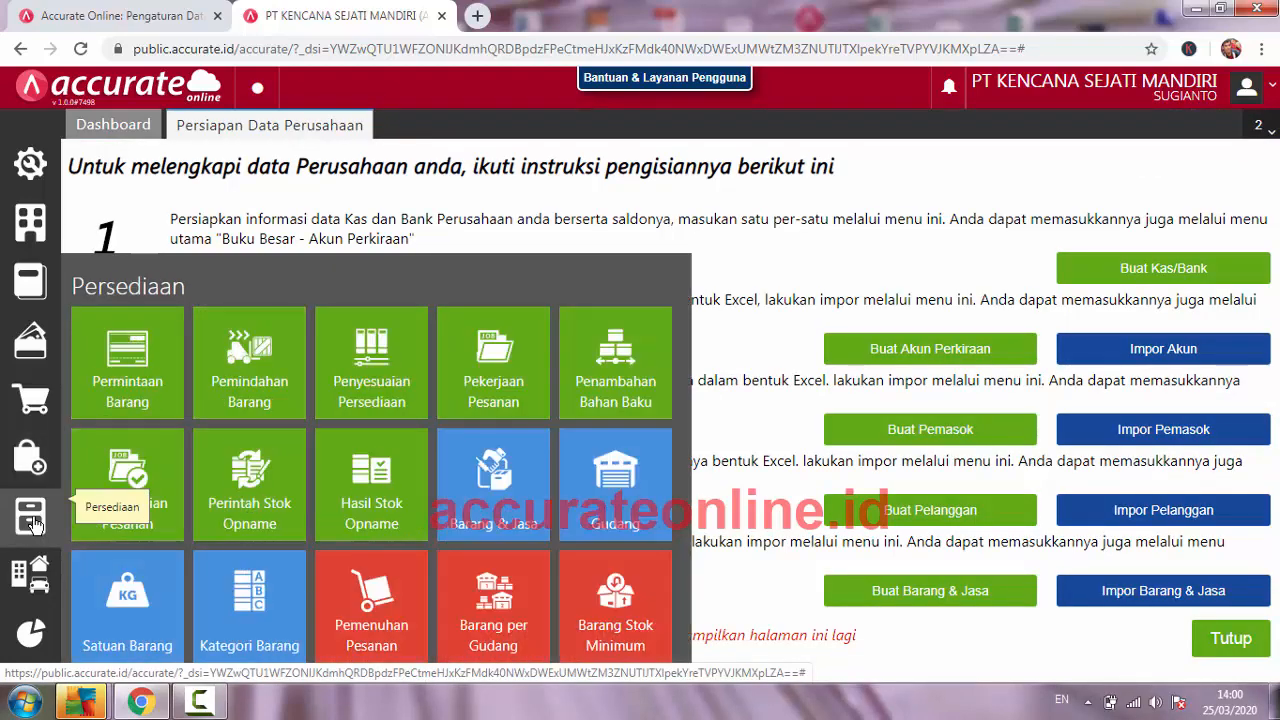
pyautogui.click(494, 490)
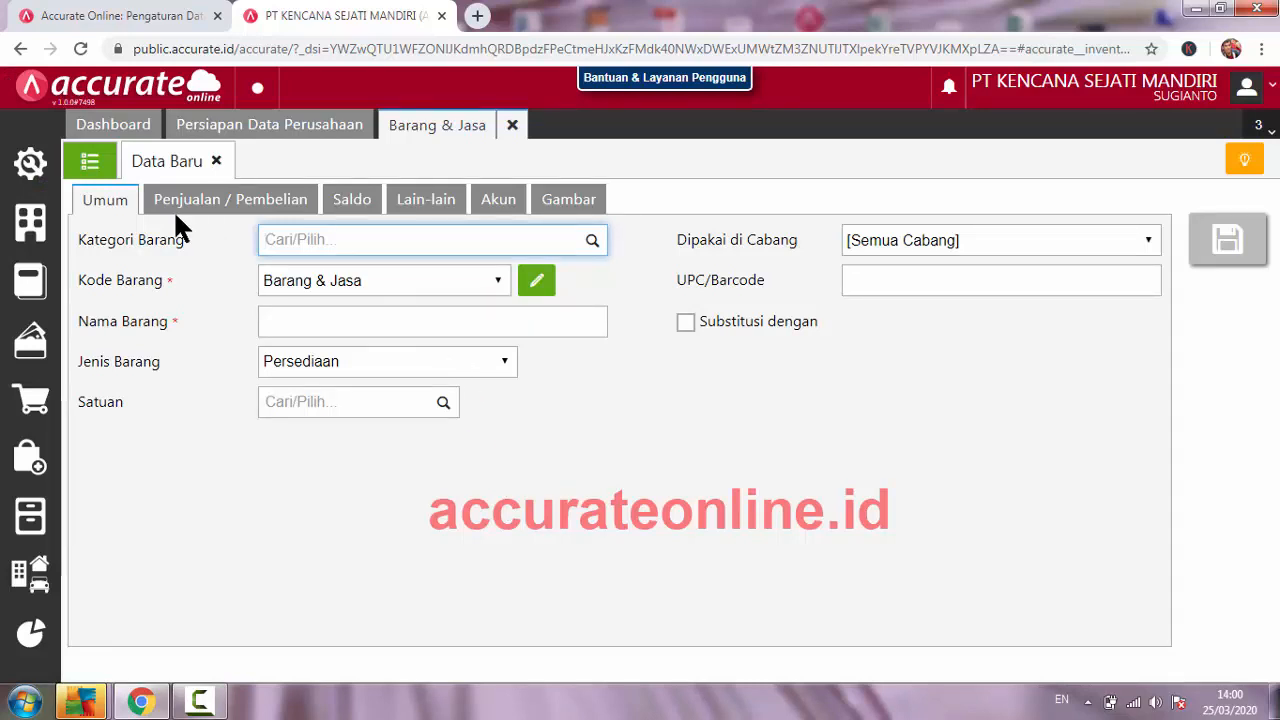
pyautogui.click(103, 164)
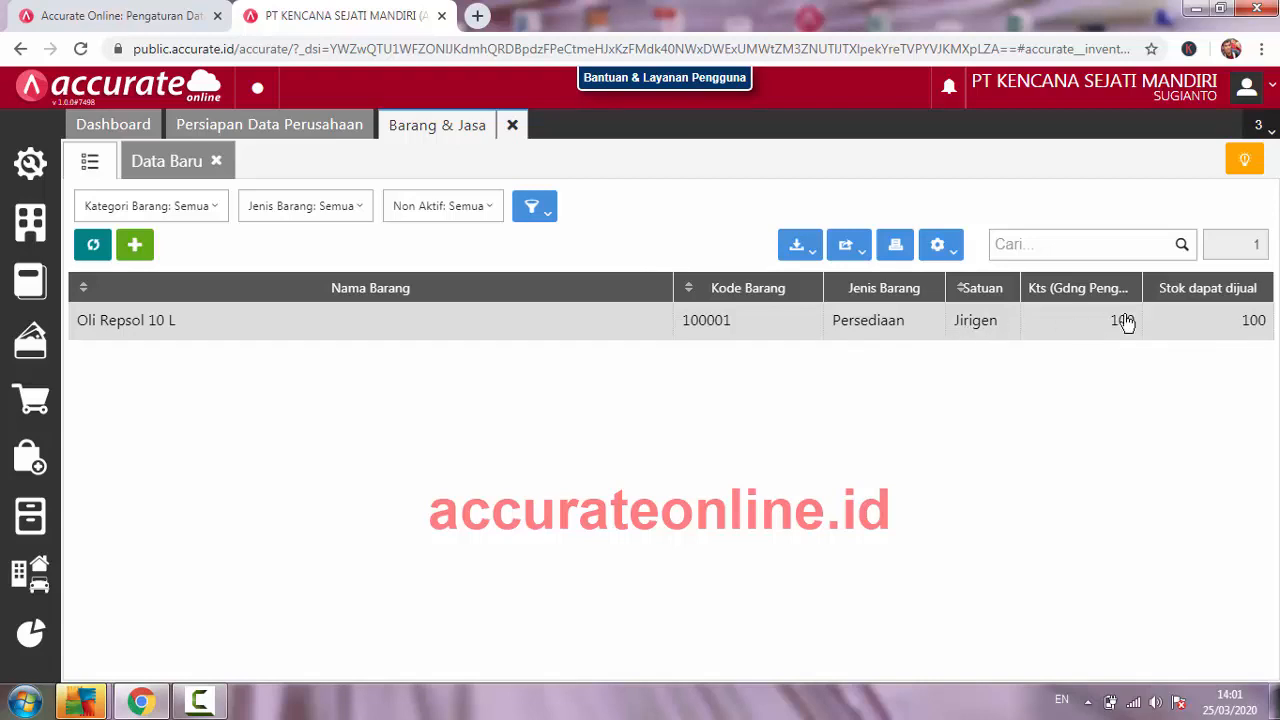
pyautogui.click(663, 328)
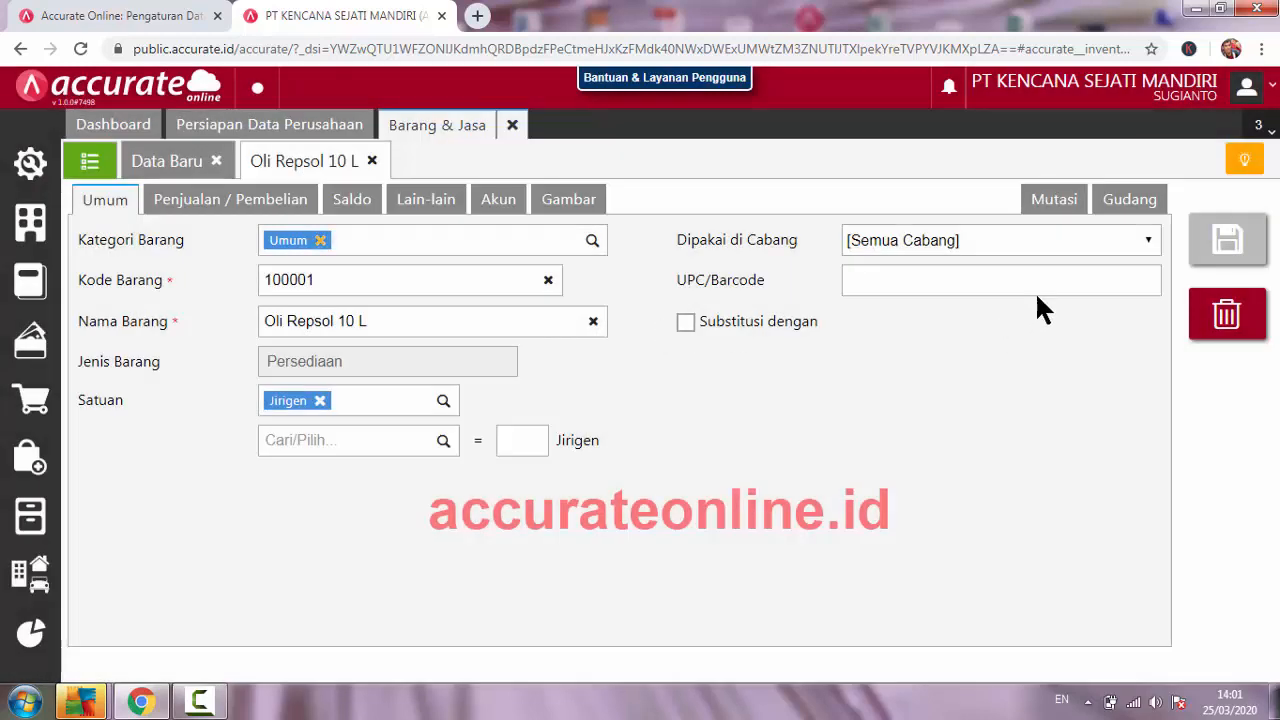
pyautogui.click(1058, 203)
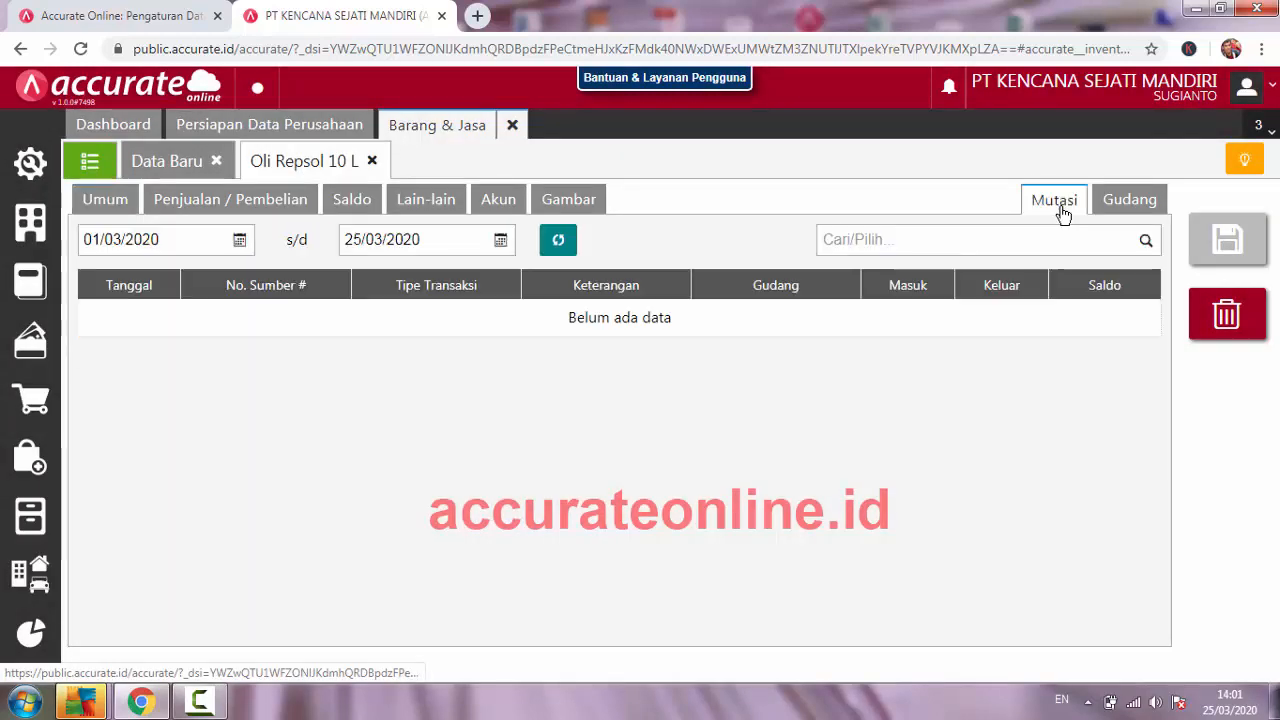
pyautogui.click(558, 240)
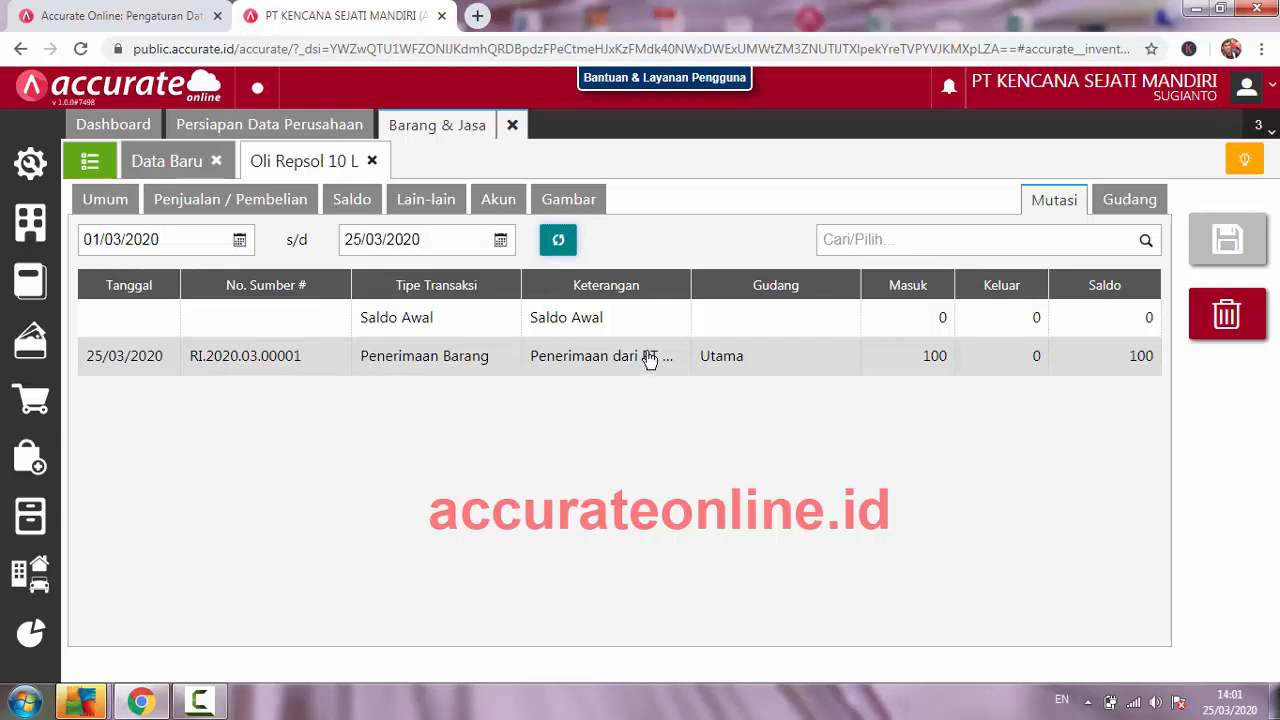
pyautogui.moveTo(690, 280)
pyautogui.mouseDown()
pyautogui.moveTo(780, 286)
pyautogui.moveTo(697, 286)
pyautogui.mouseUp()
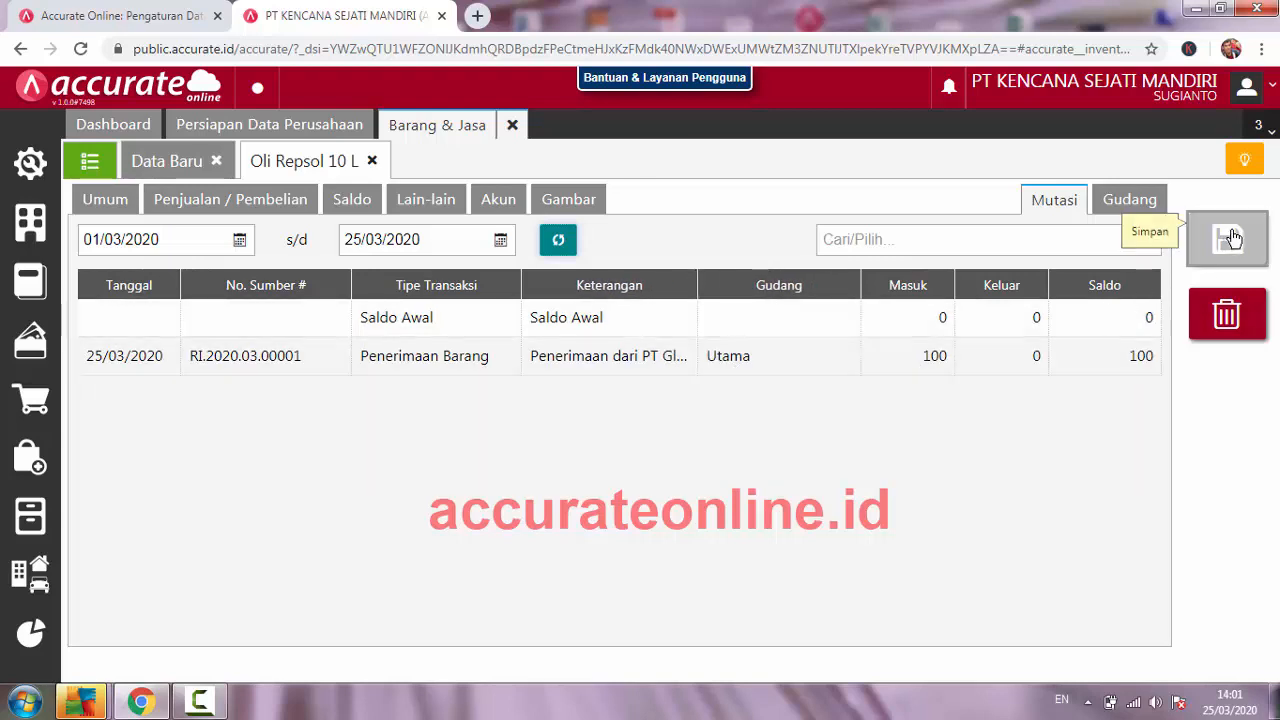
pyautogui.click(512, 124)
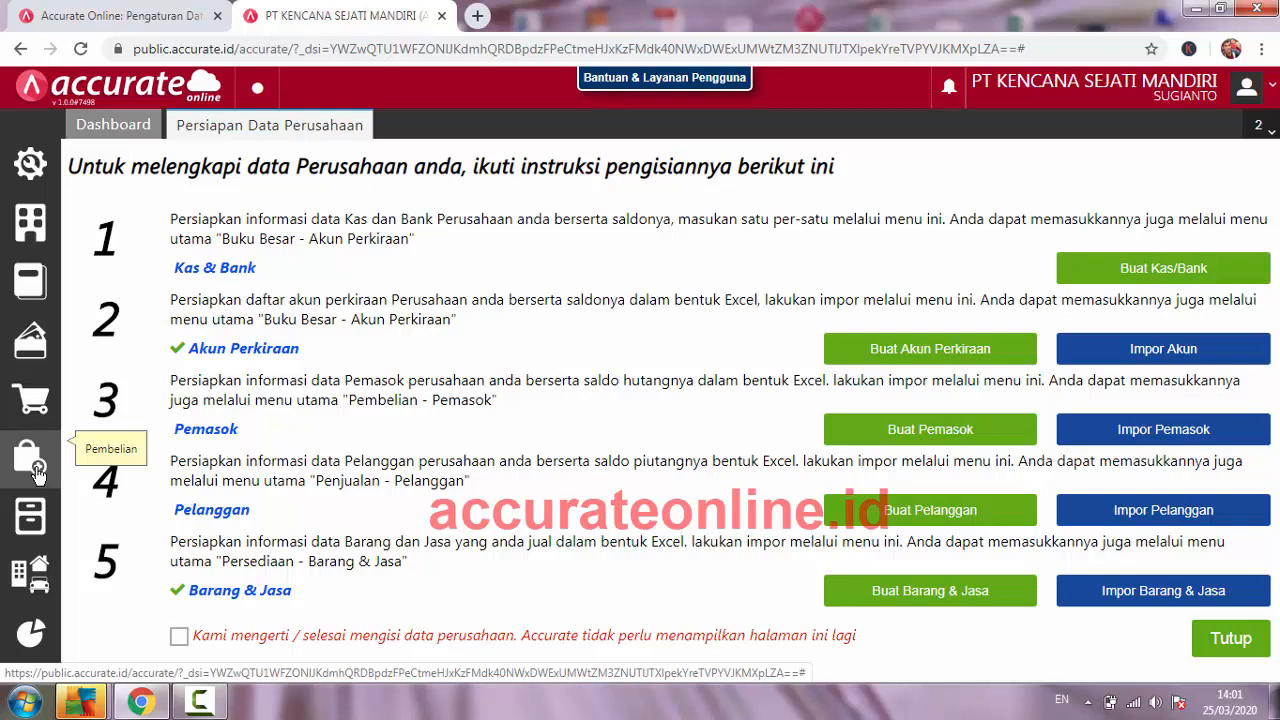
# Step: Start a new Faktur Pembelian for supplier PT Glodok Otomotif with invoice number GO-FP-2020-01-009
pyautogui.click(37, 470)
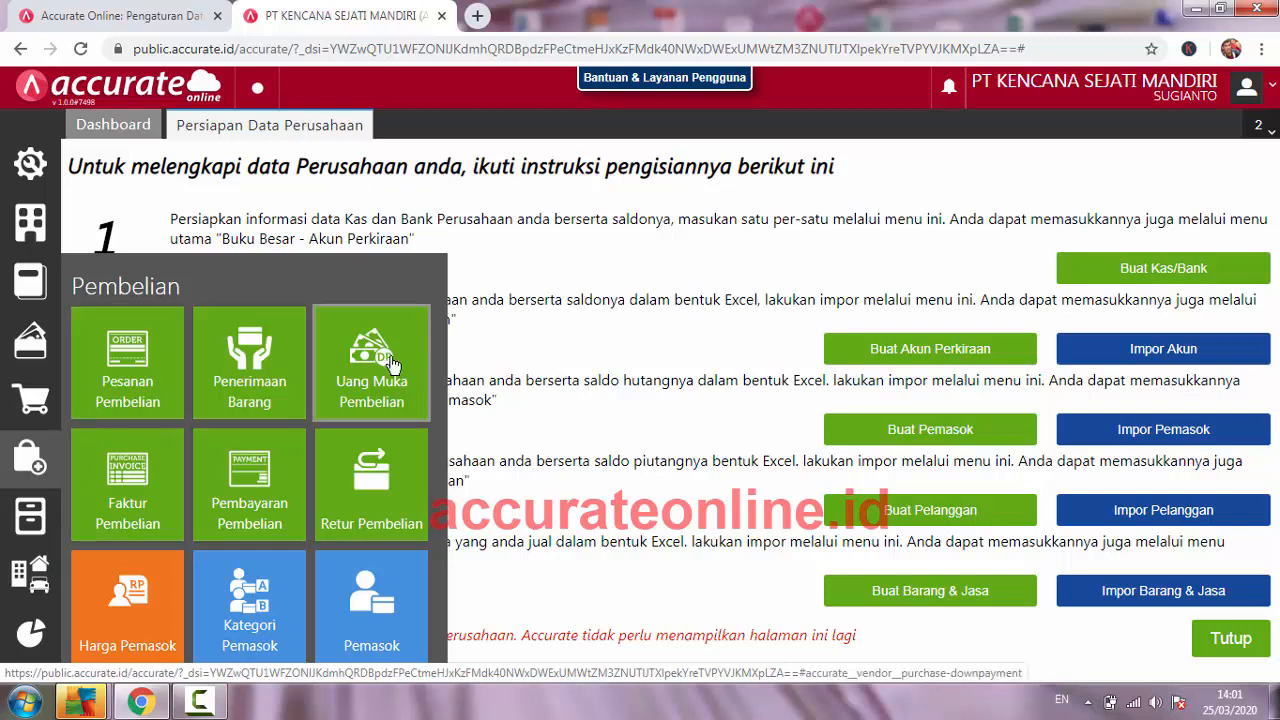
pyautogui.click(27, 468)
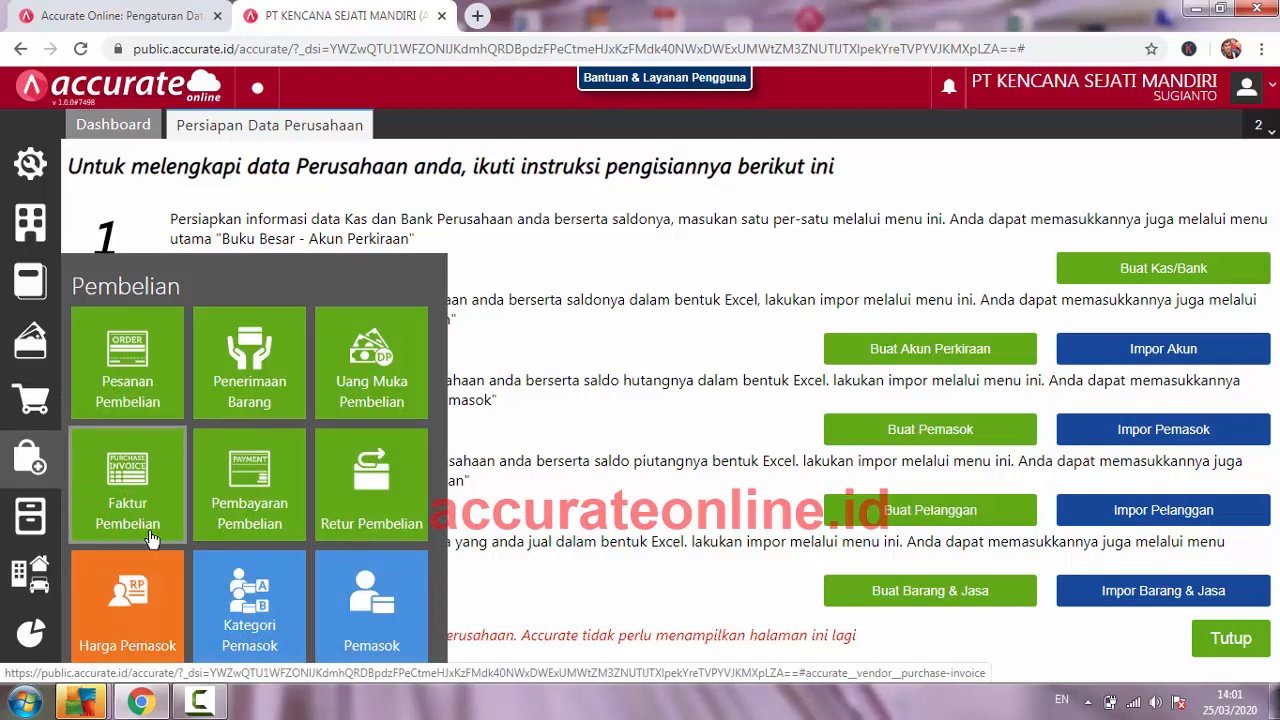
pyautogui.click(134, 498)
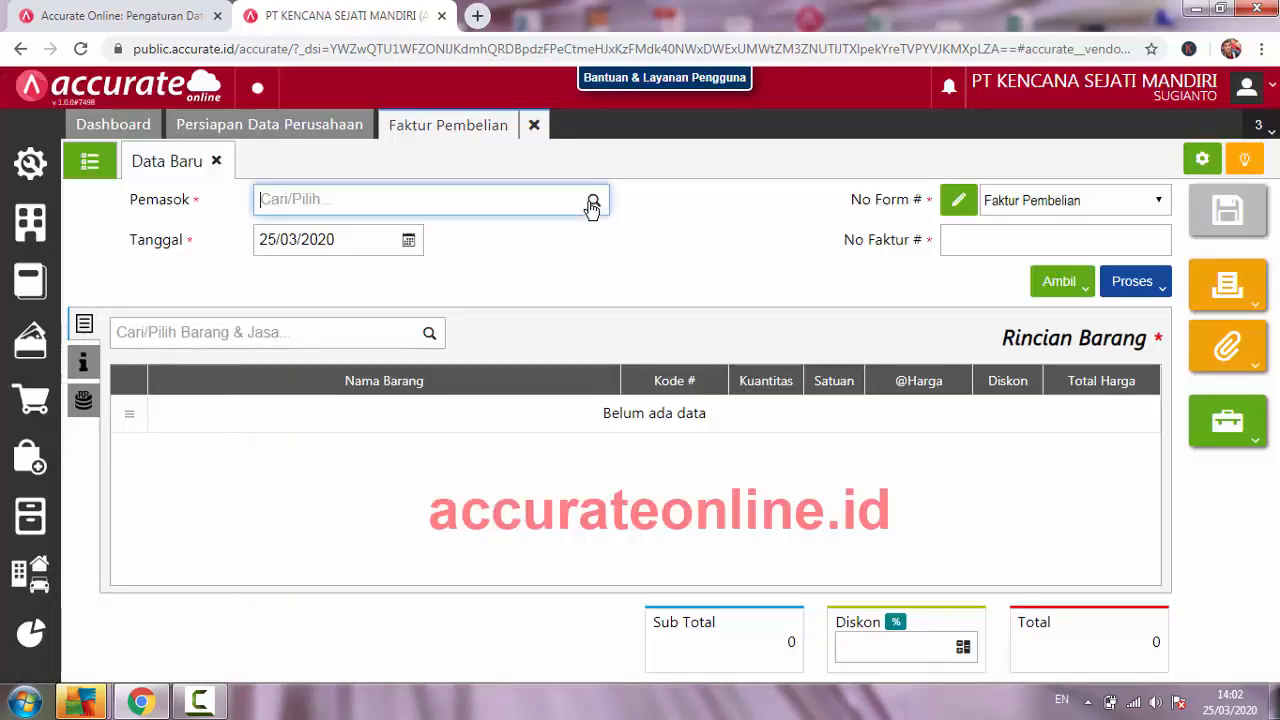
pyautogui.click(593, 203)
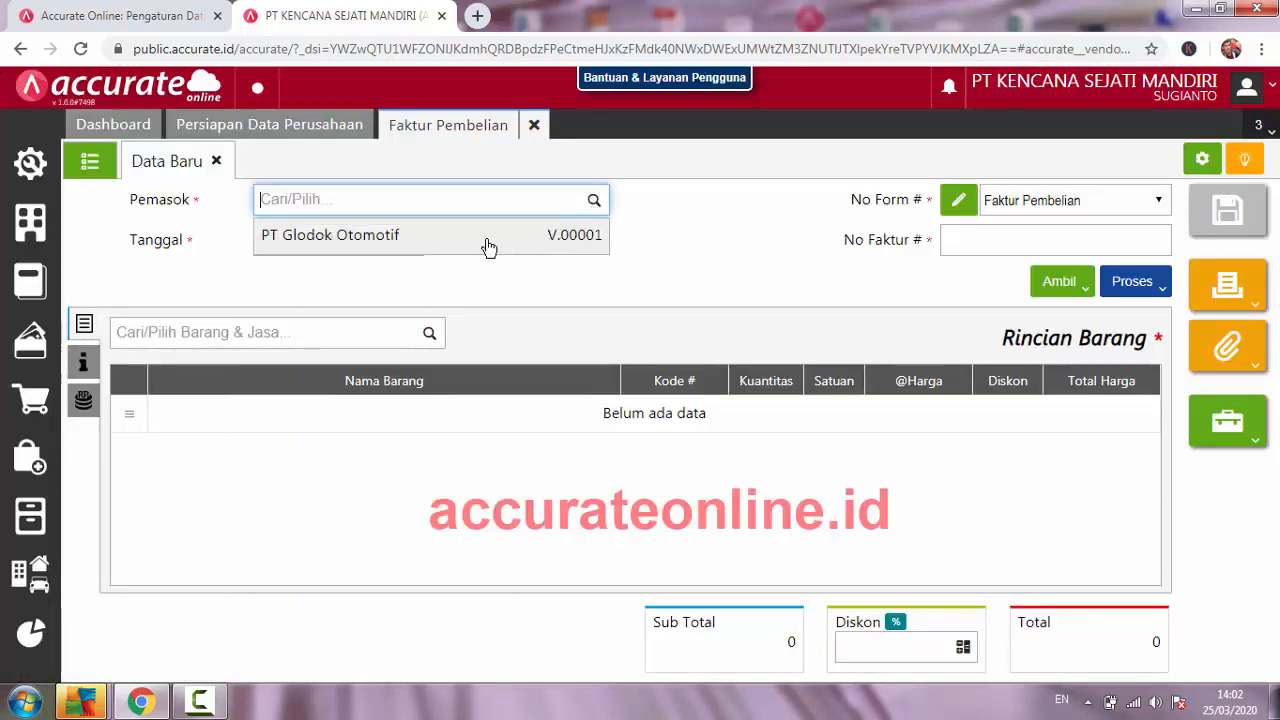
pyautogui.click(486, 244)
pyautogui.click(978, 243)
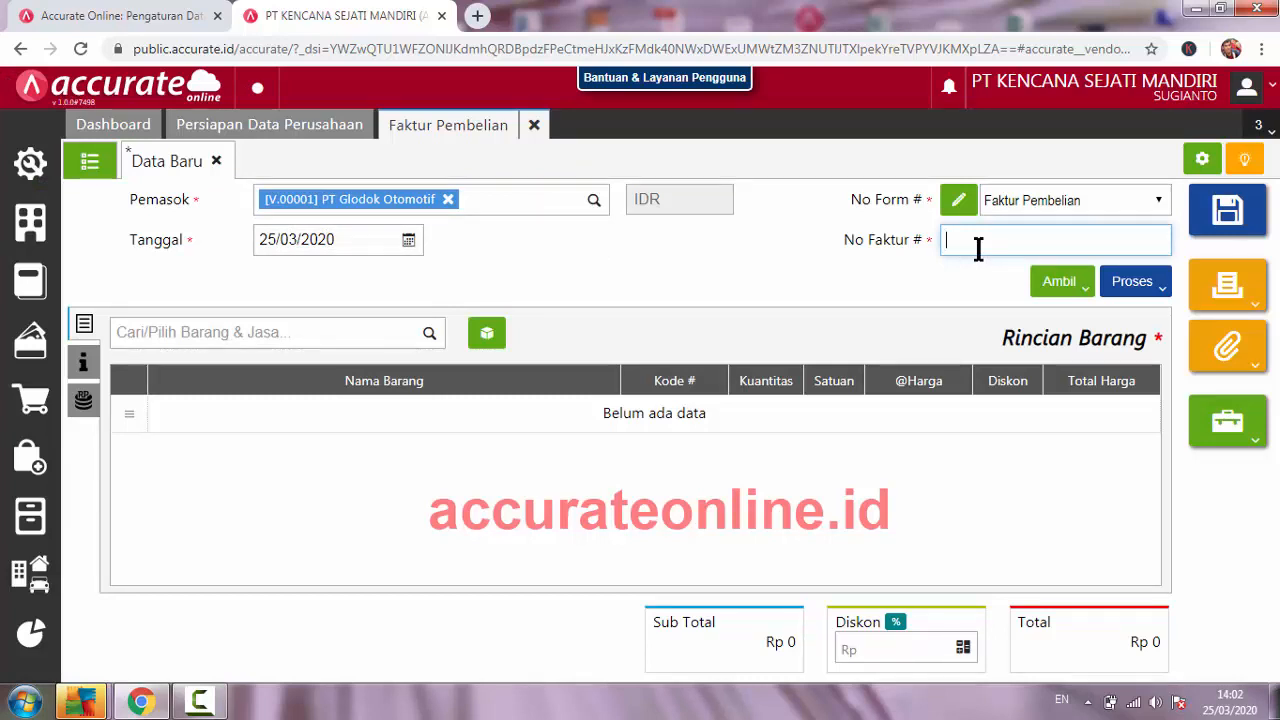
pyautogui.write('GO-FP')
pyautogui.write('-2020-01-009')
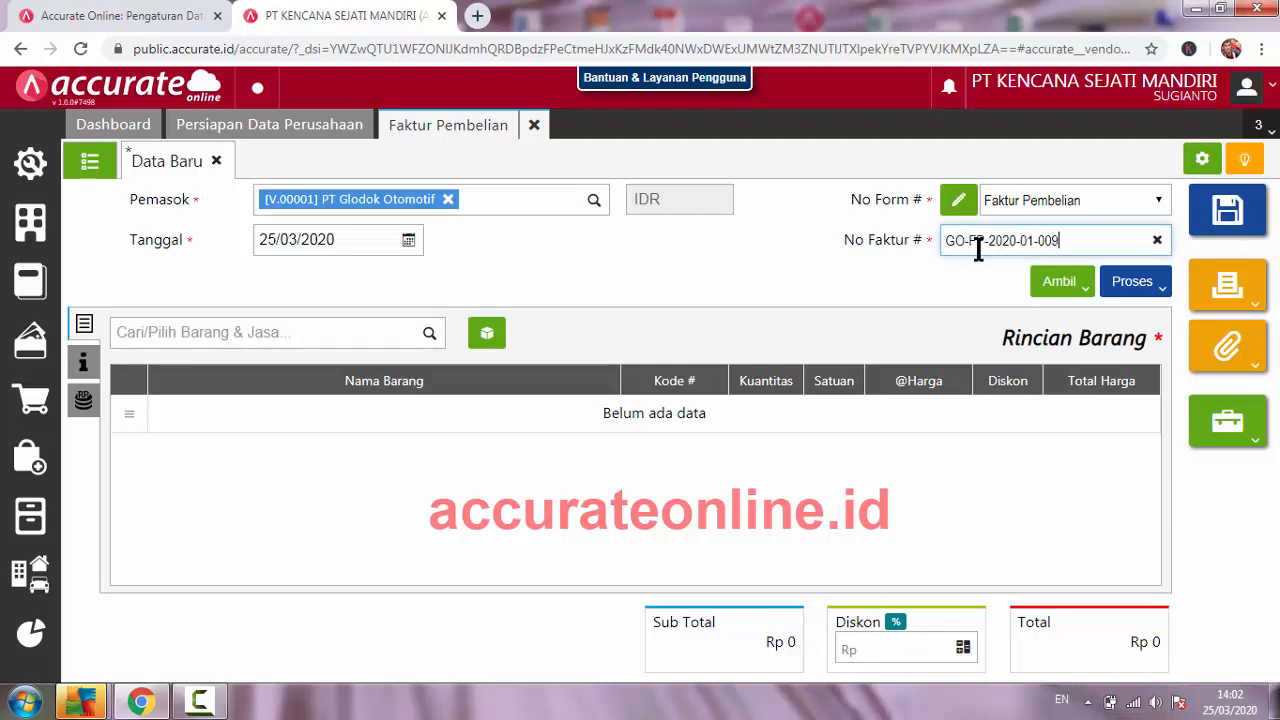
pyautogui.moveTo(1066, 242); pyautogui.dragTo(935, 228)
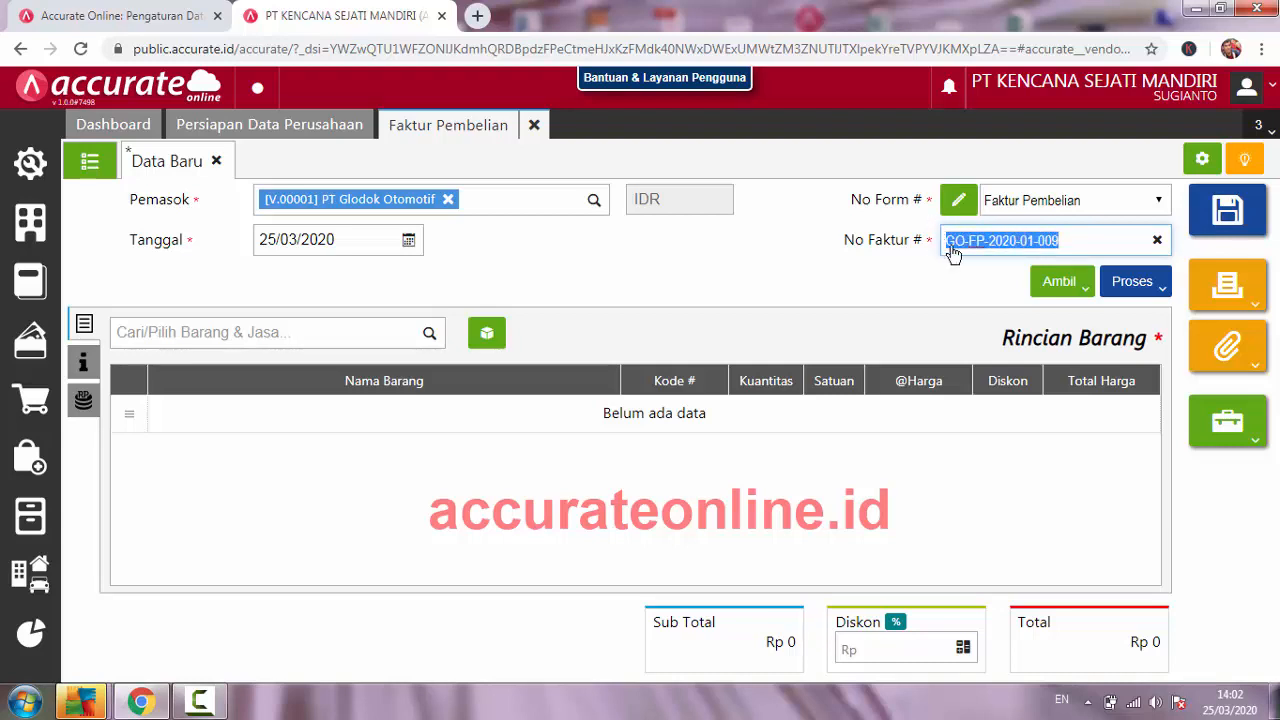
pyautogui.click(968, 245)
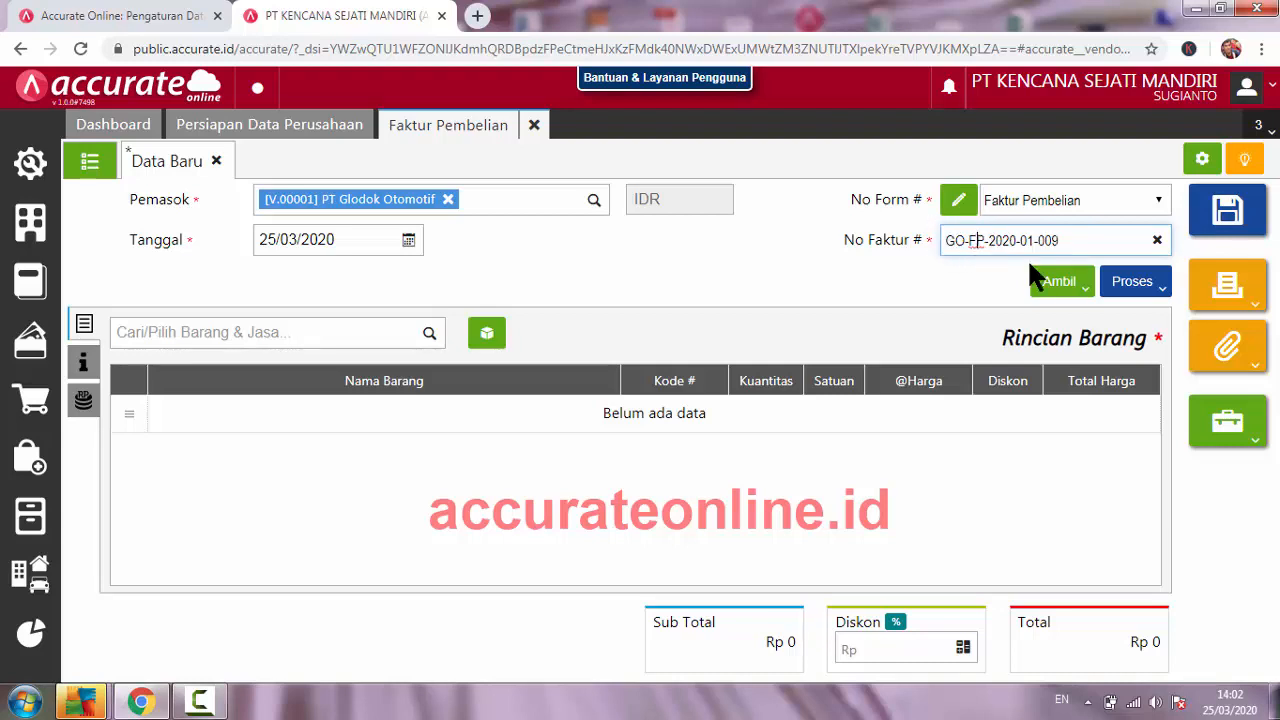
# Step: Copy Oli Repsol 10 L from goods receipt SJ-GO-2020-03-002 into the purchase invoice and save it, closing the Faktur Pembelian page
pyautogui.click(1088, 290)
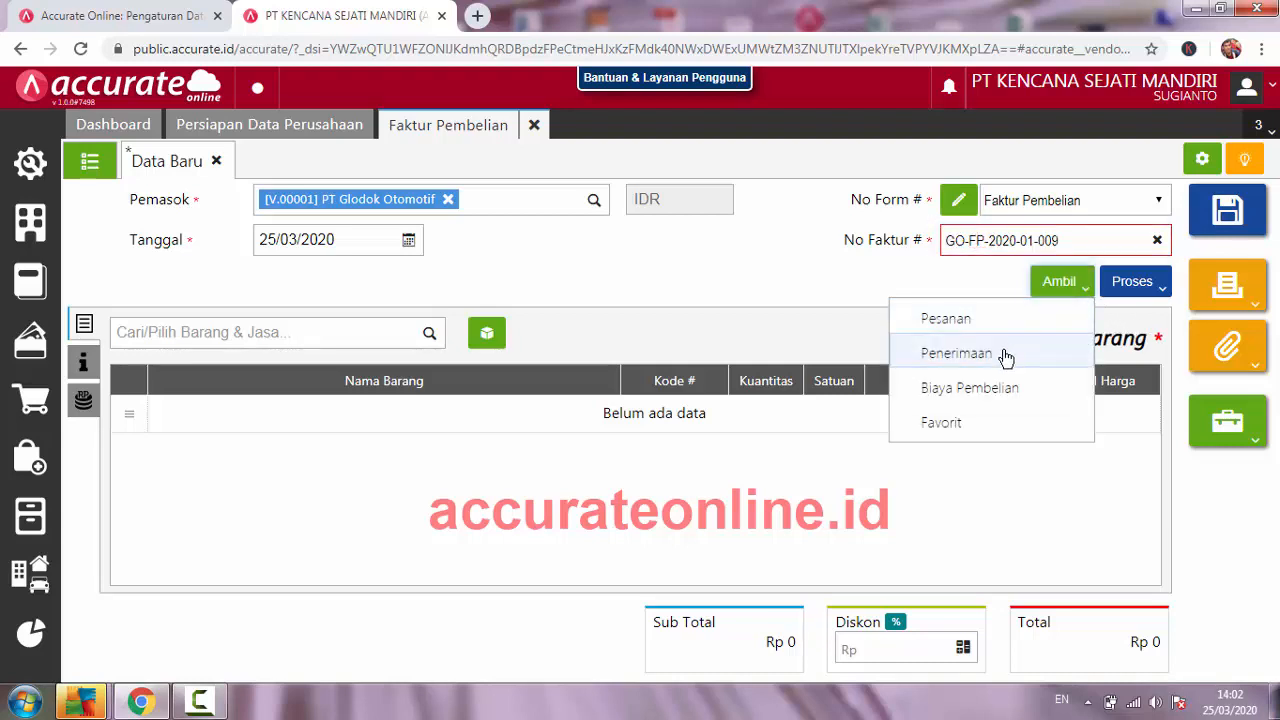
pyautogui.click(1000, 354)
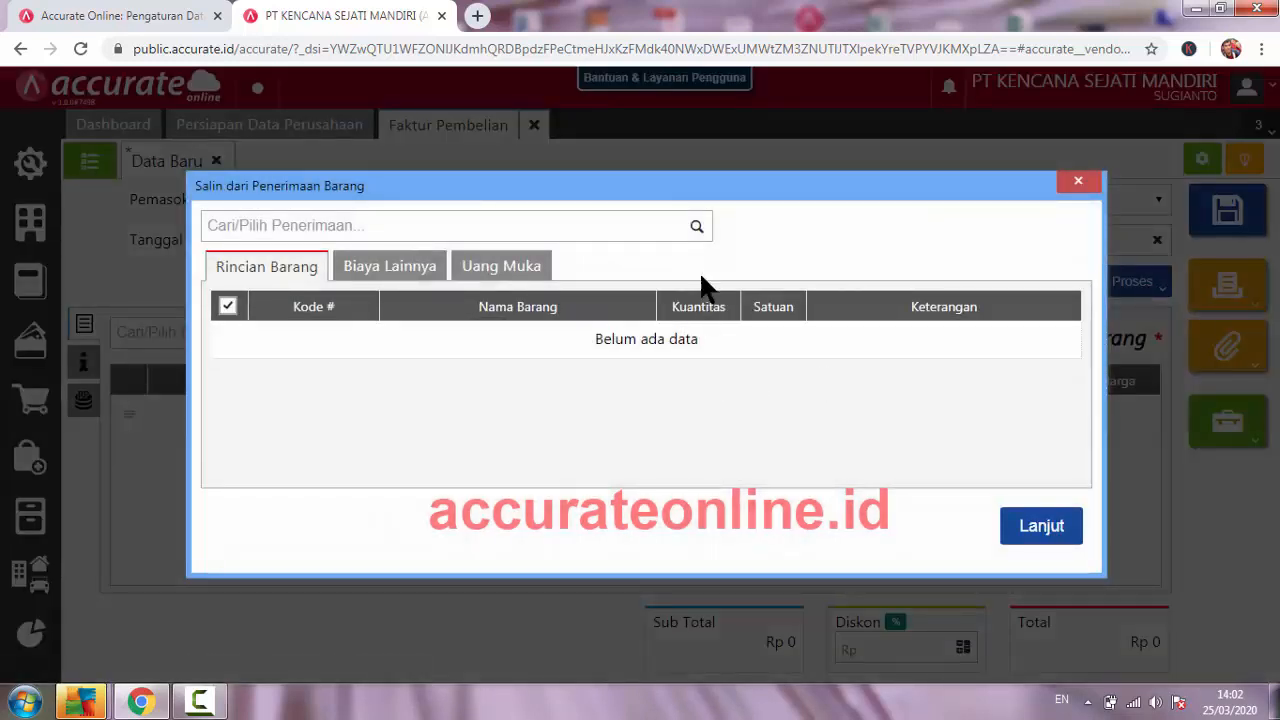
pyautogui.click(697, 226)
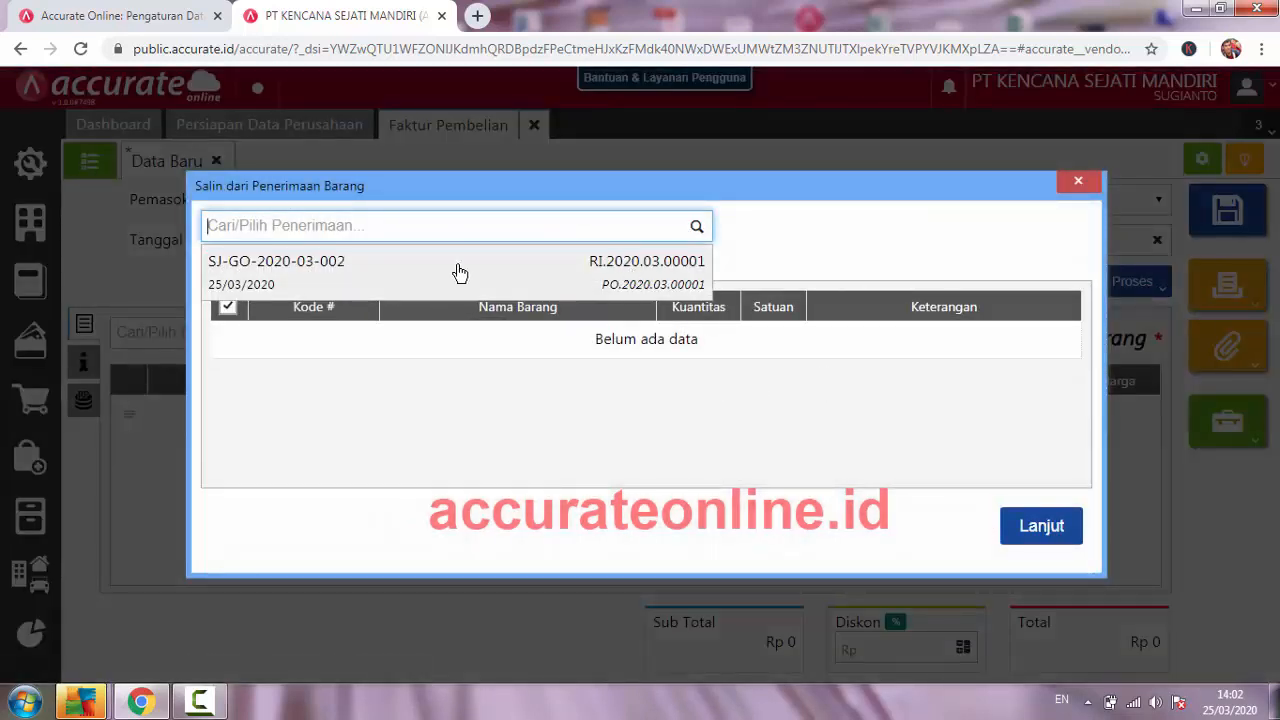
pyautogui.click(248, 270)
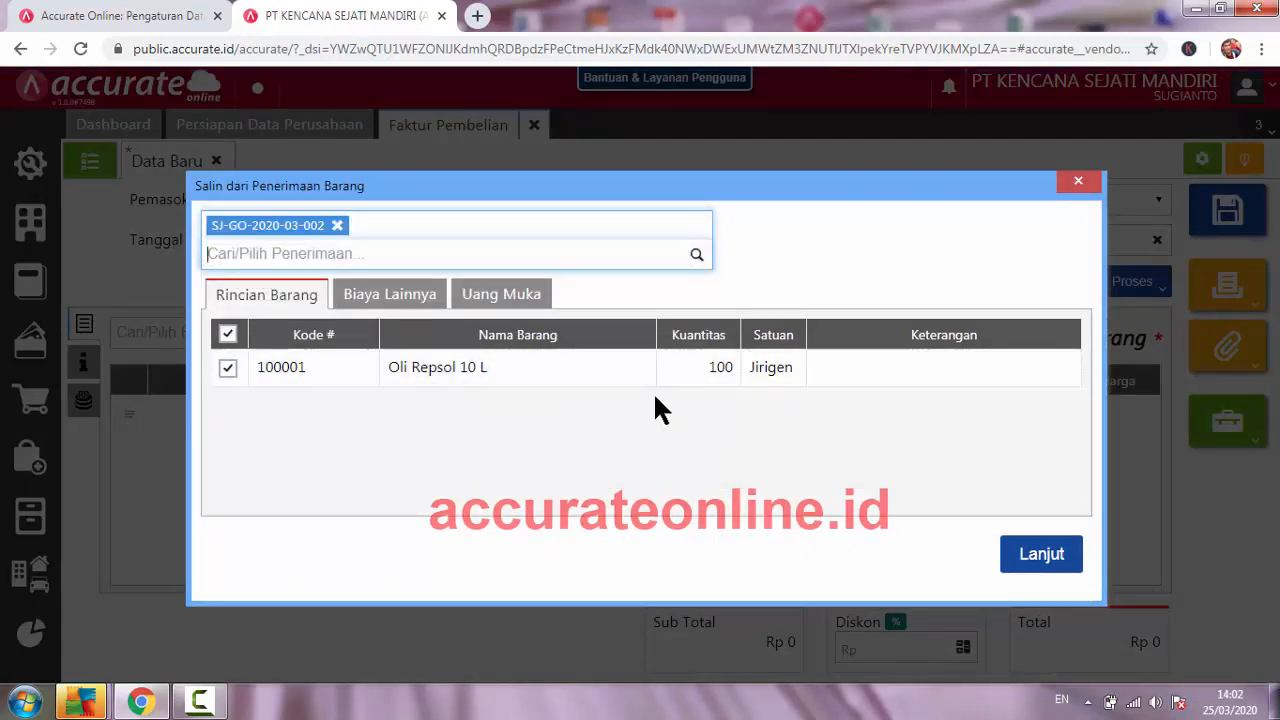
pyautogui.click(1031, 555)
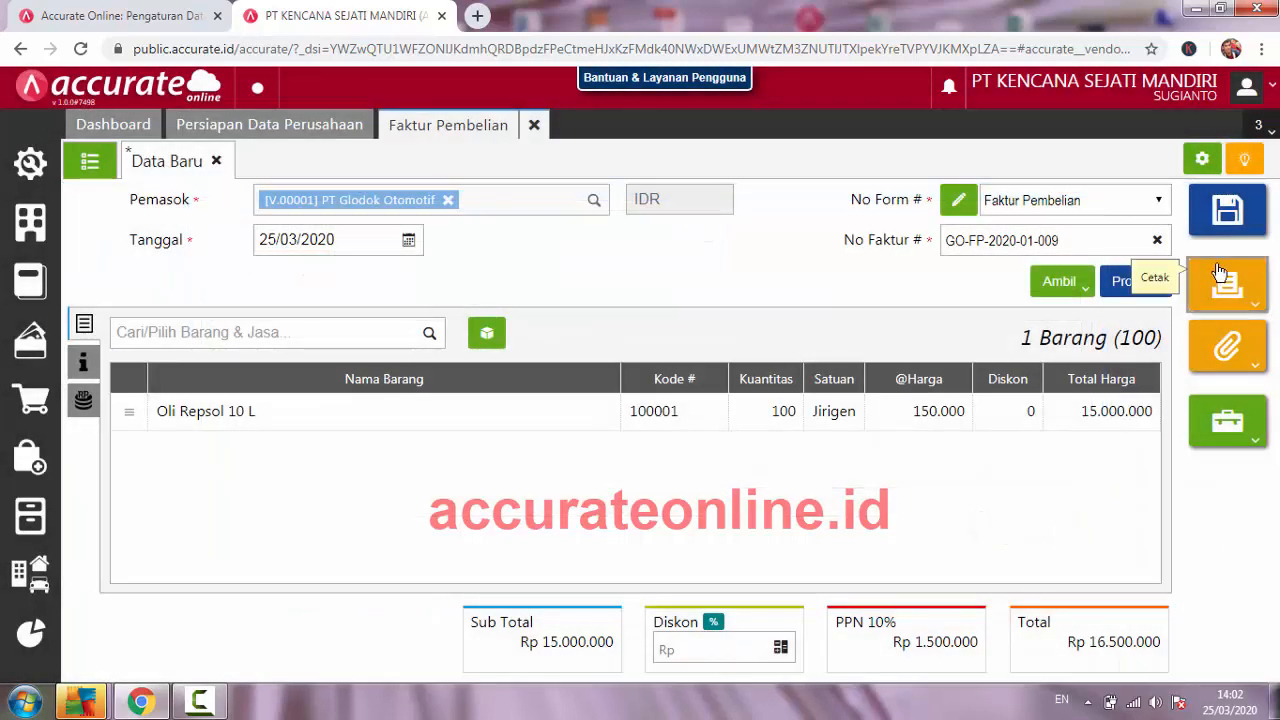
pyautogui.click(1240, 231)
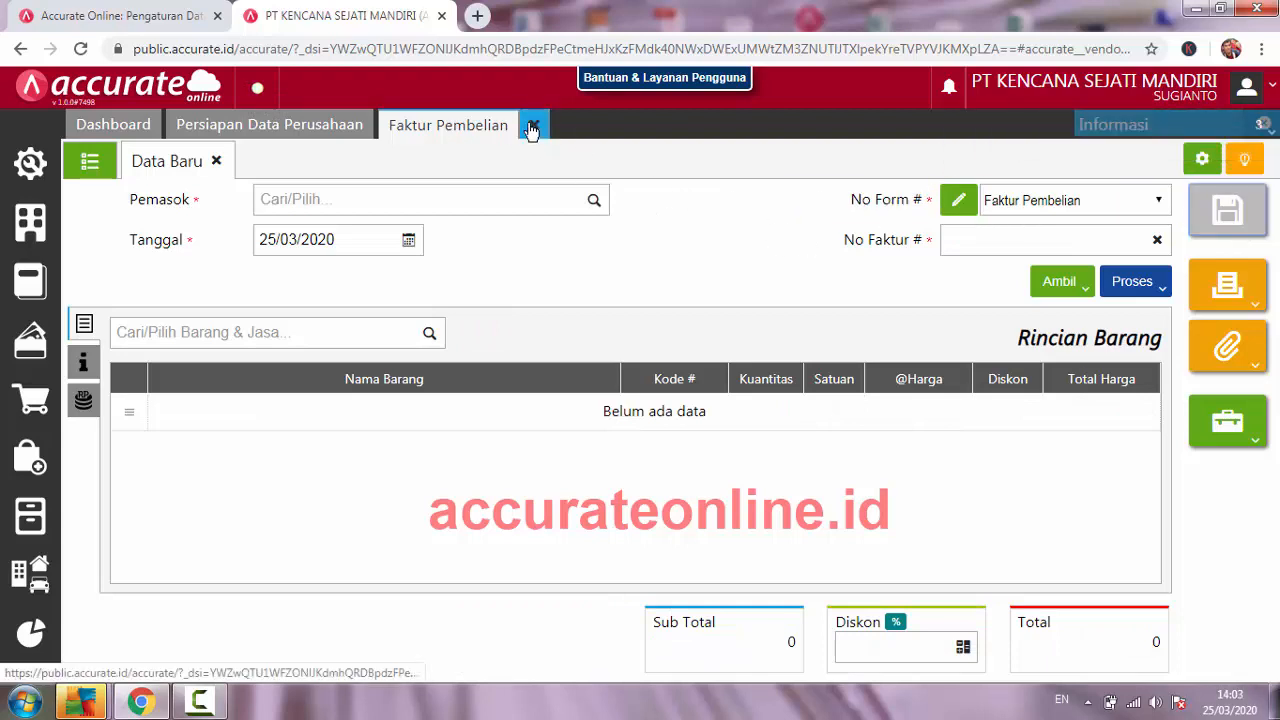
pyautogui.click(532, 125)
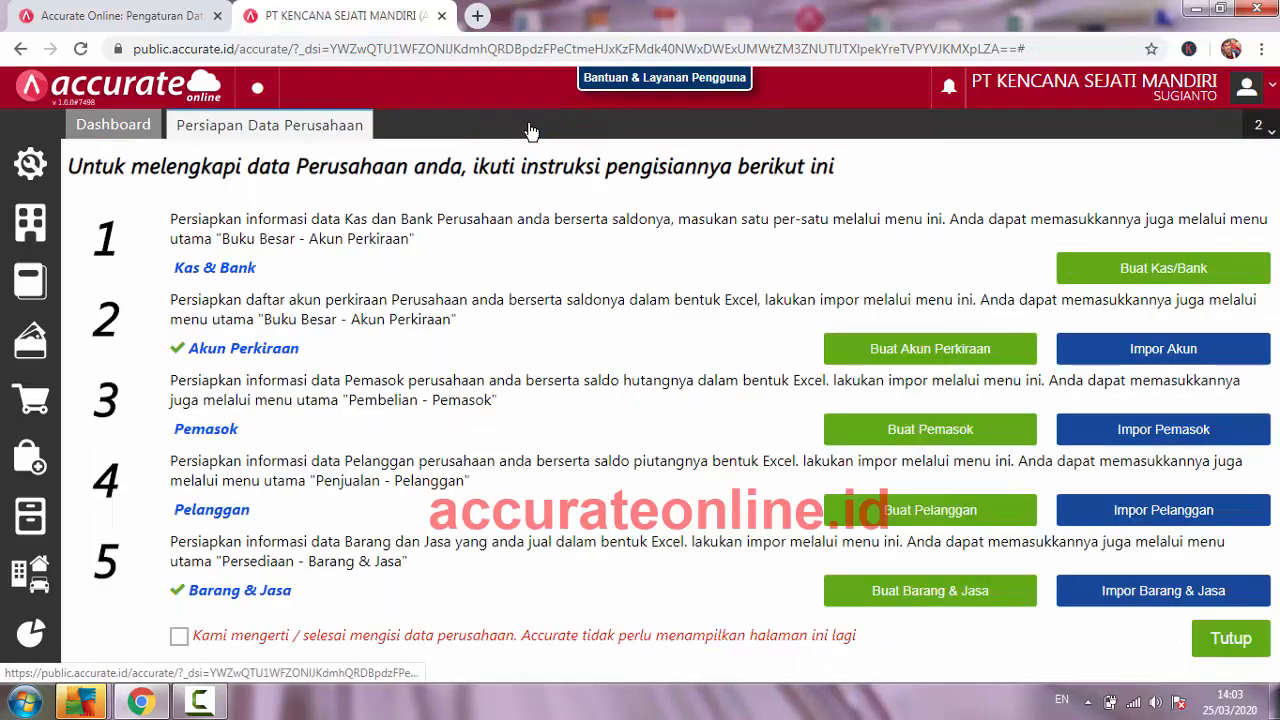
# Step: Display the Faktur Belum Lunas report from the Hutang category of Daftar Laporan
pyautogui.click(30, 458)
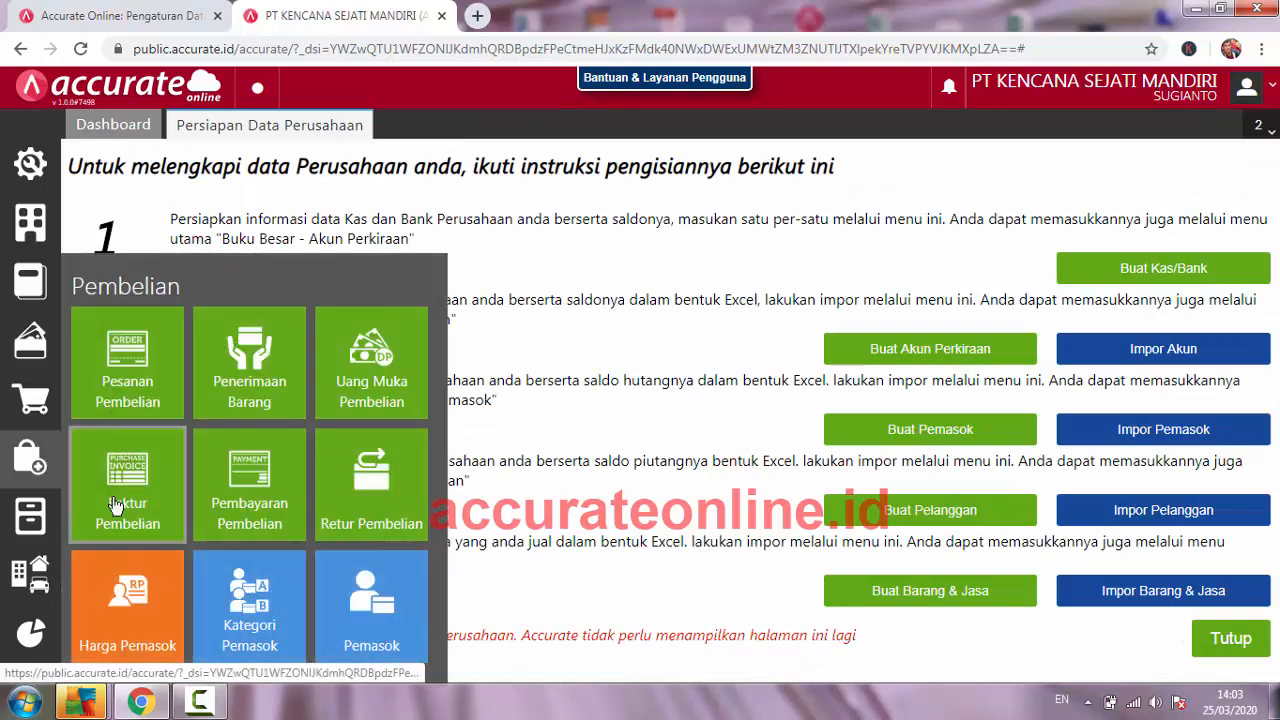
pyautogui.click(33, 638)
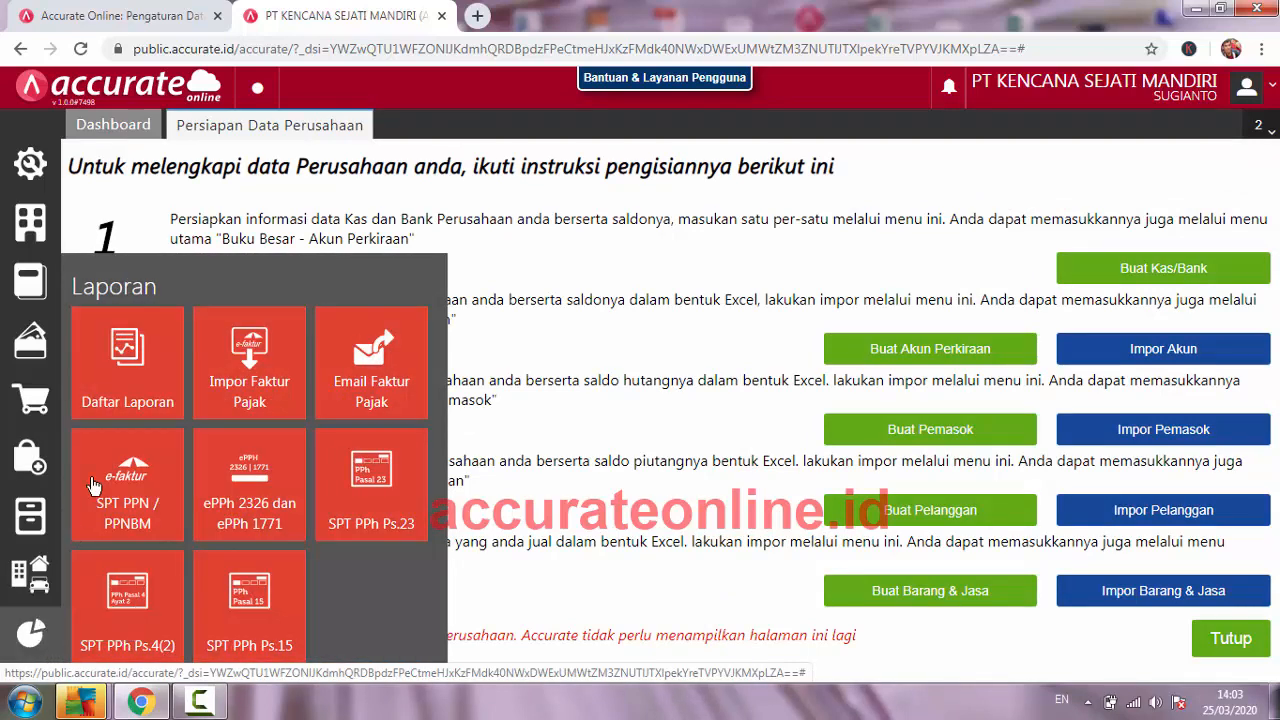
pyautogui.click(145, 373)
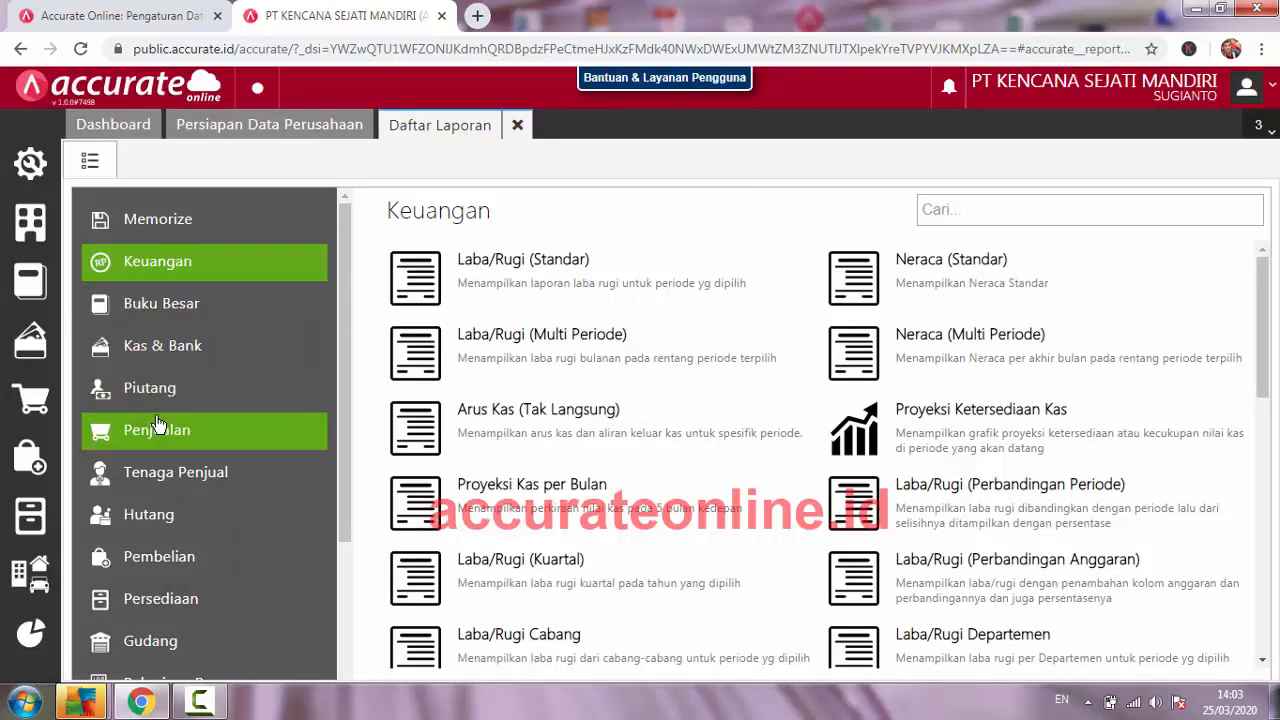
pyautogui.click(152, 524)
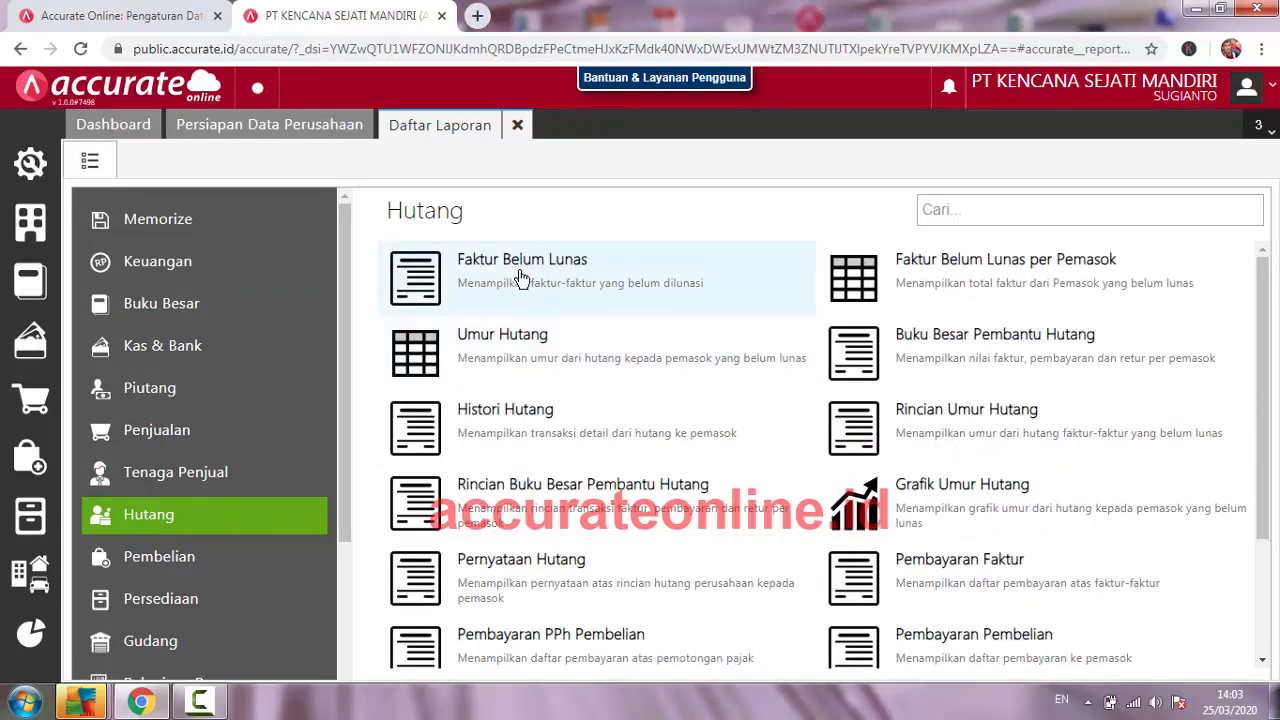
pyautogui.click(520, 277)
pyautogui.click(830, 519)
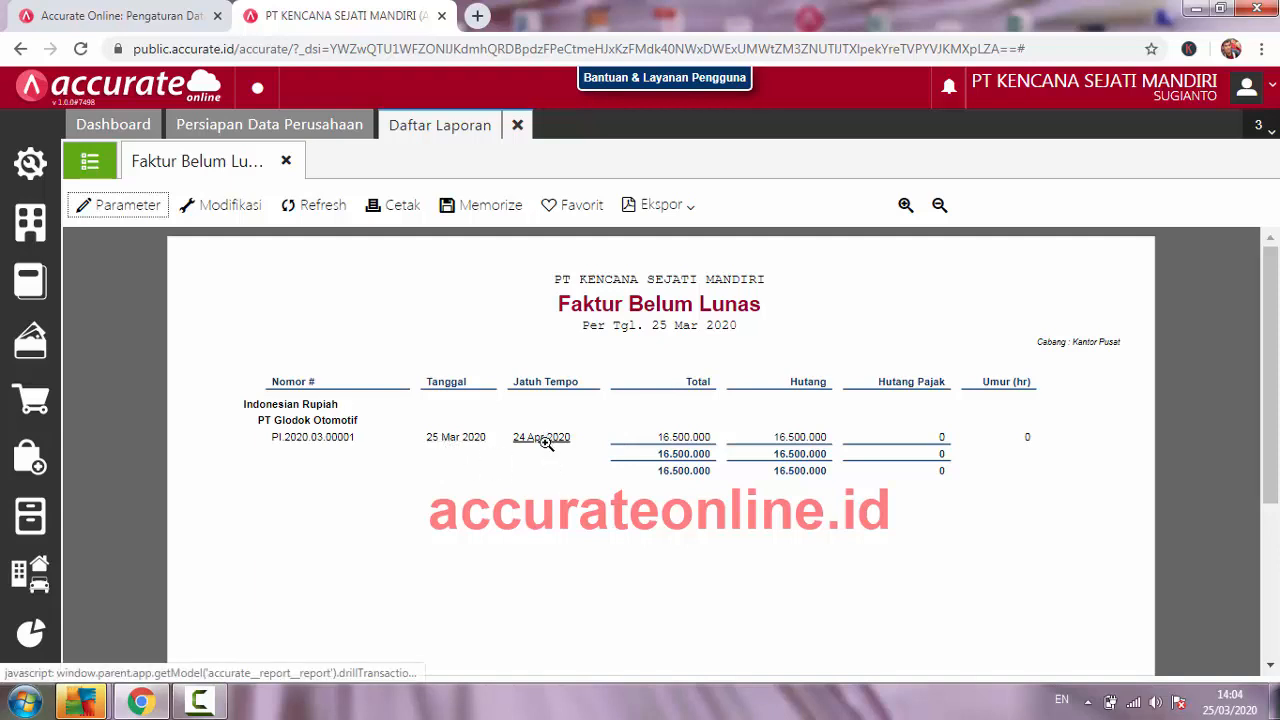
# Step: Examine the Syarat Pembayaran and its options on PT Glodok Otomotif's unpaid invoice from the report, and close the invoice and report pages
pyautogui.click(700, 438)
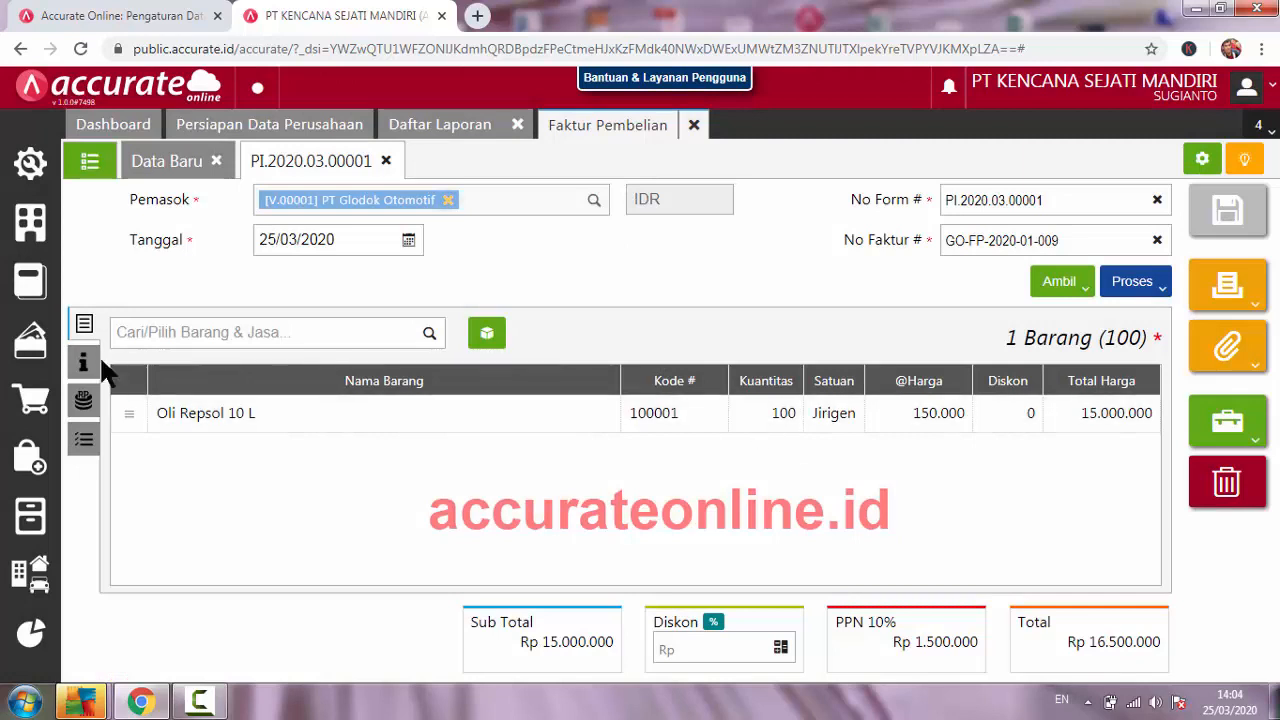
pyautogui.click(83, 361)
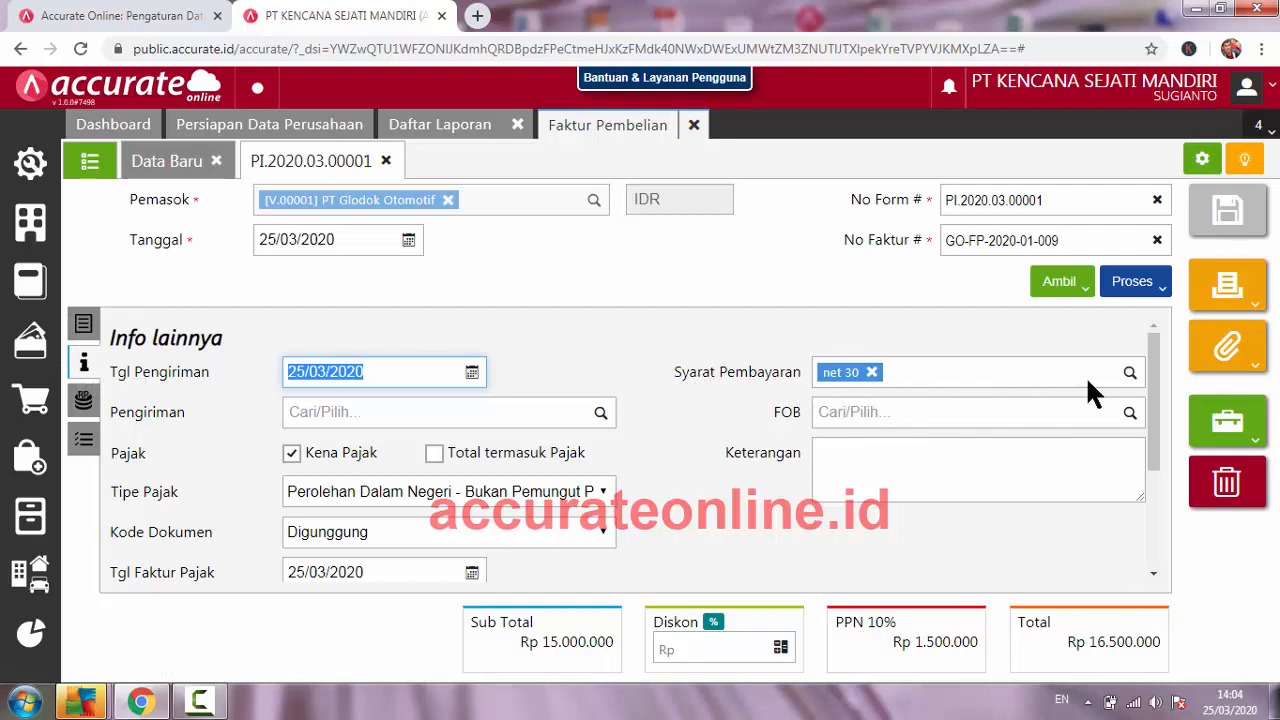
pyautogui.click(1129, 372)
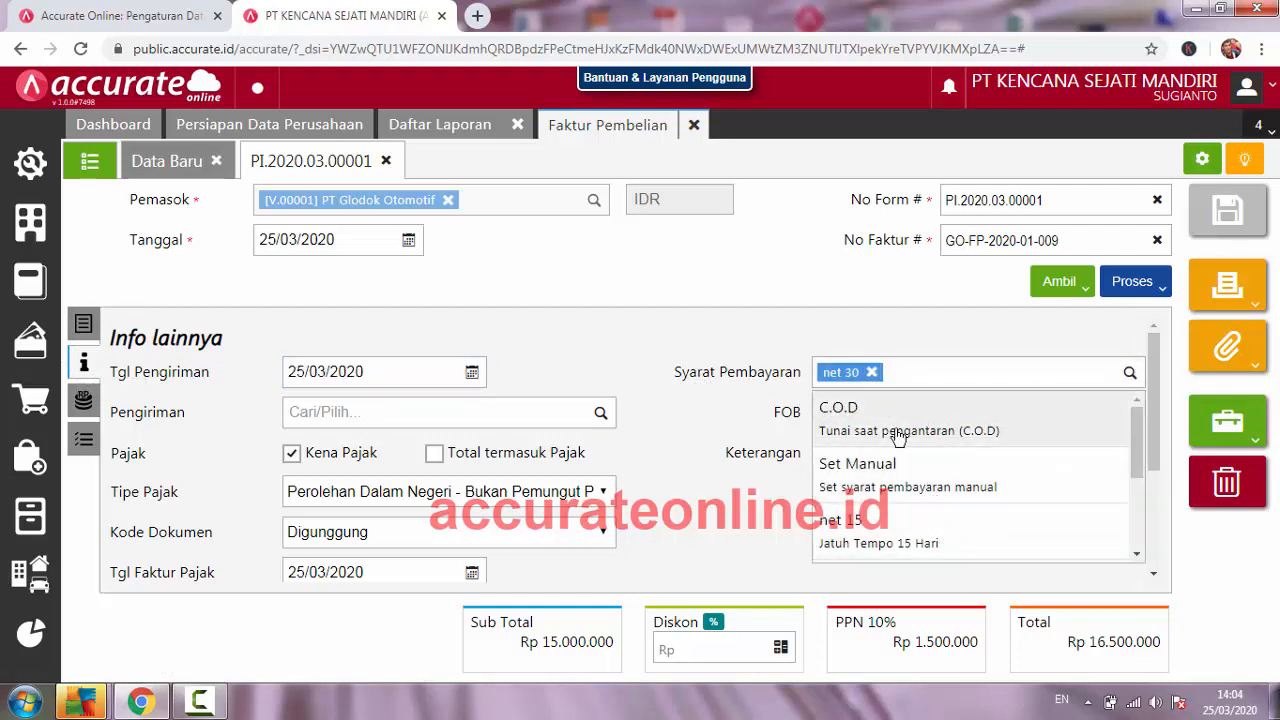
pyautogui.moveTo(1137, 439); pyautogui.dragTo(900, 373)
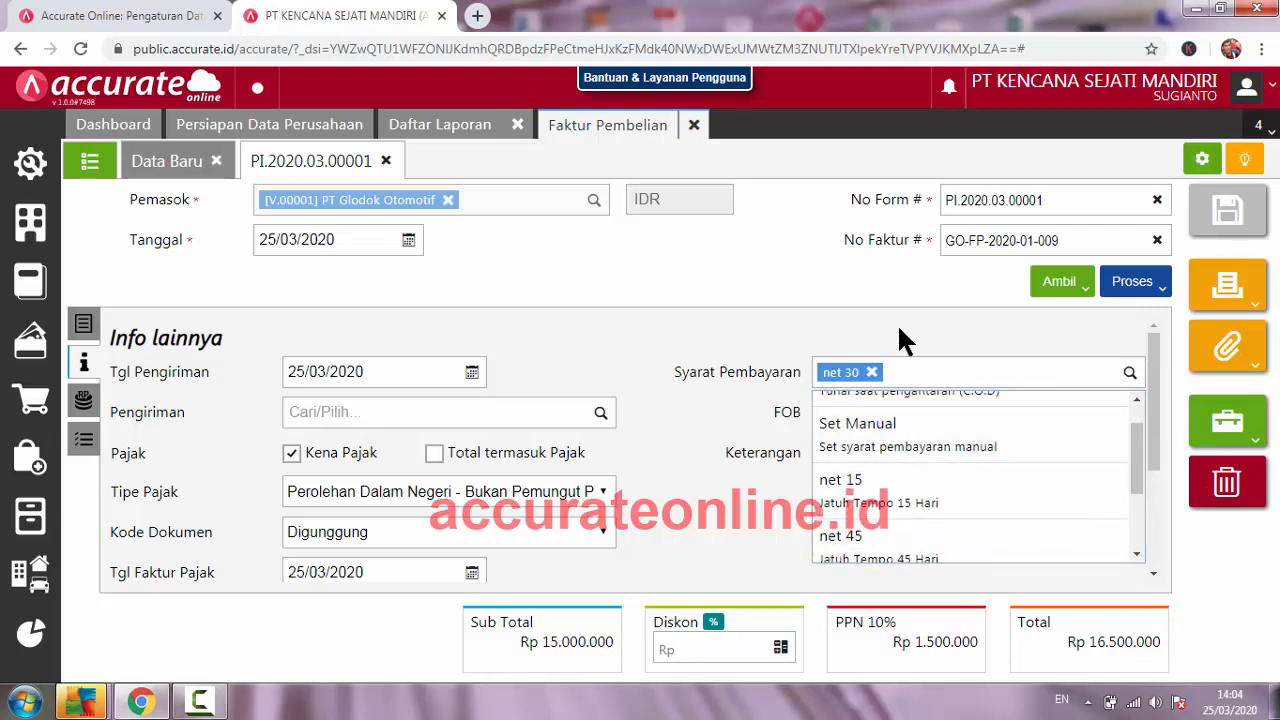
pyautogui.click(897, 323)
pyautogui.click(1256, 228)
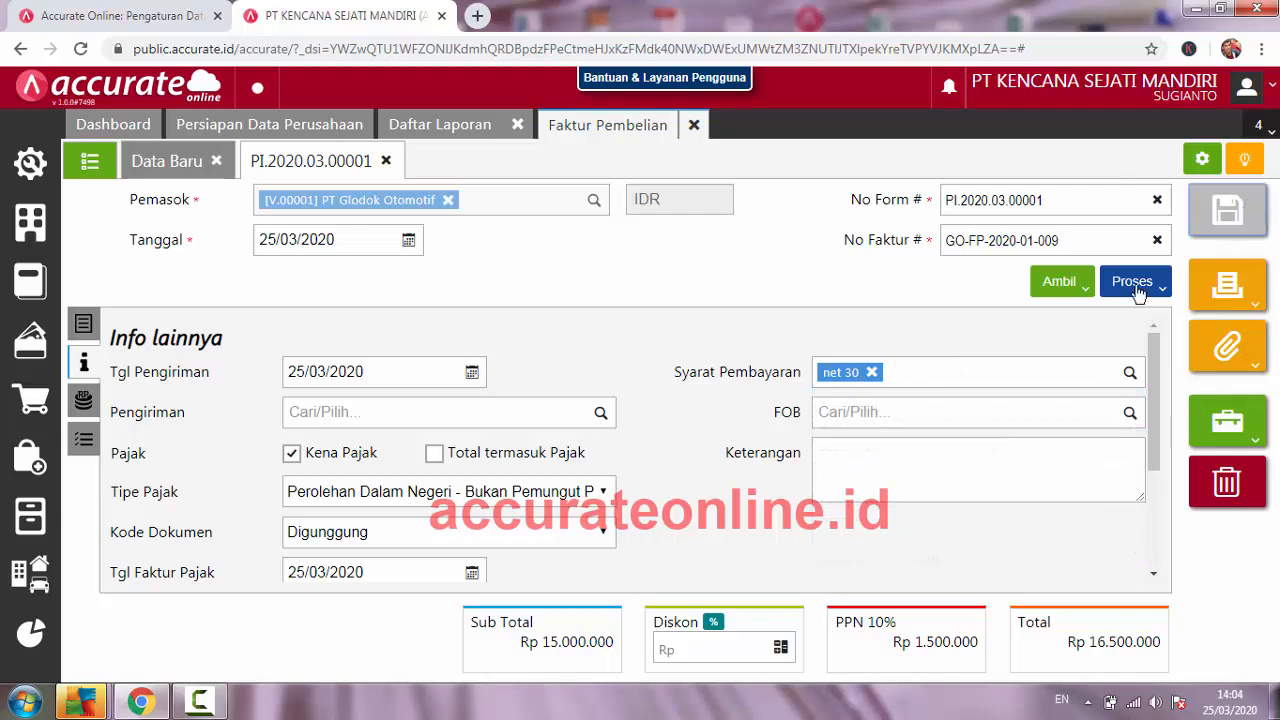
pyautogui.click(693, 125)
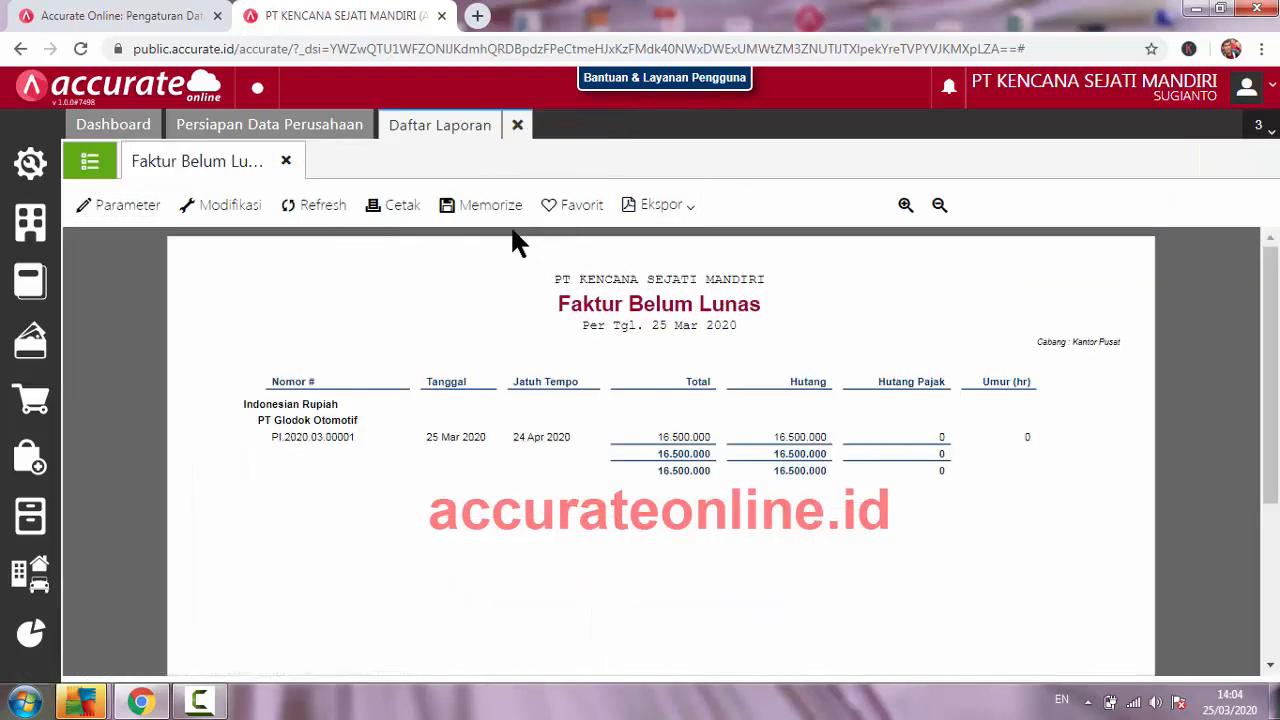
pyautogui.click(512, 128)
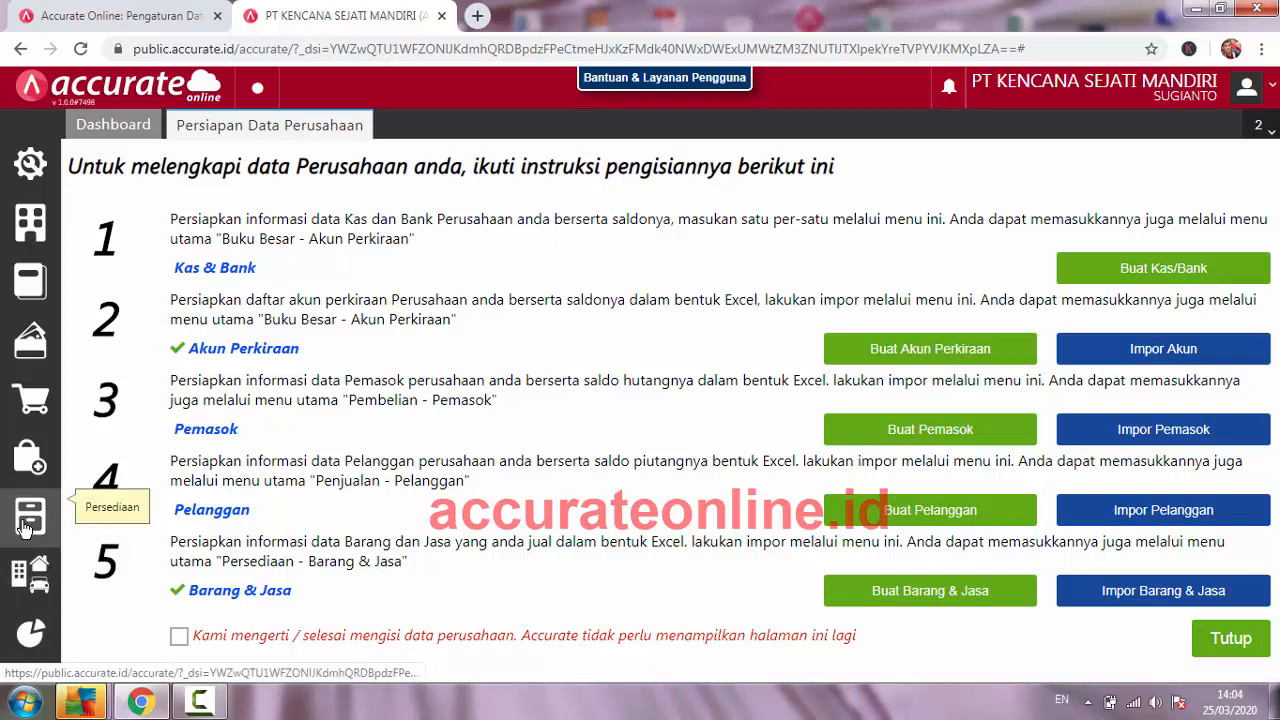
# Step: Start a new Pembayaran Pembelian to PT Glodok Otomotif from bank BCA with payment method Tunai/Lainnya
pyautogui.click(28, 460)
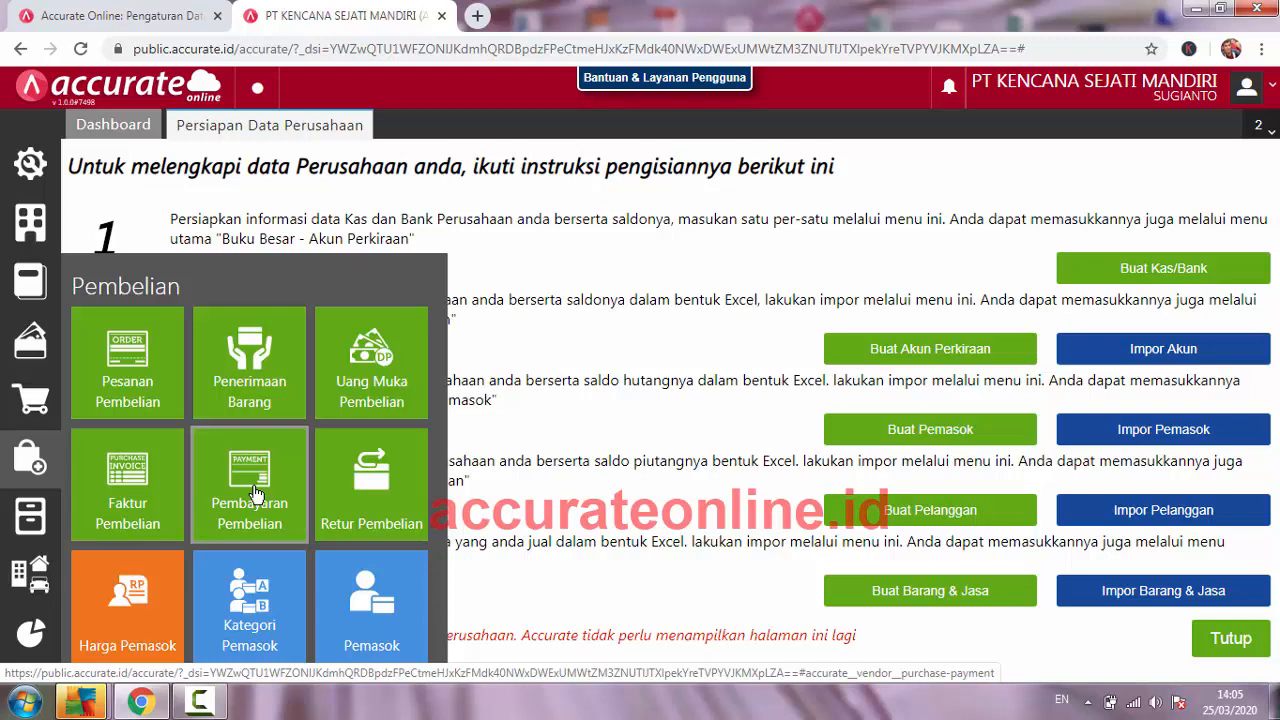
pyautogui.click(18, 348)
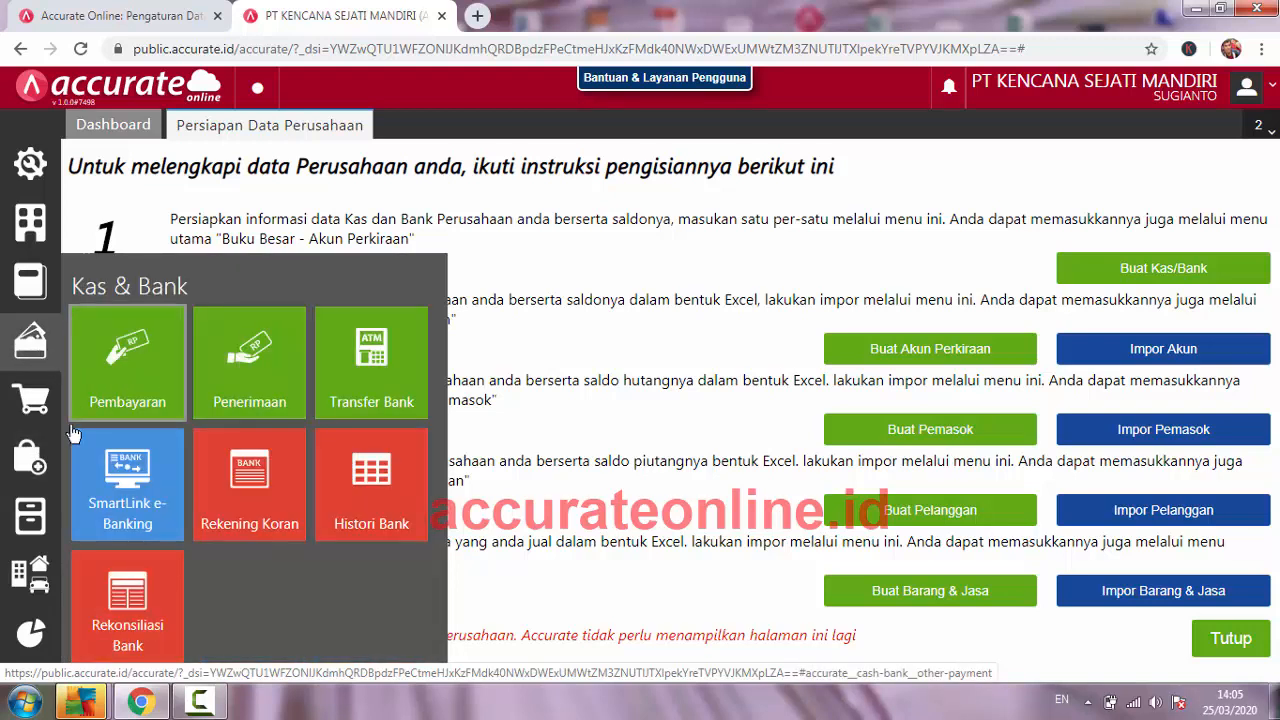
pyautogui.click(40, 464)
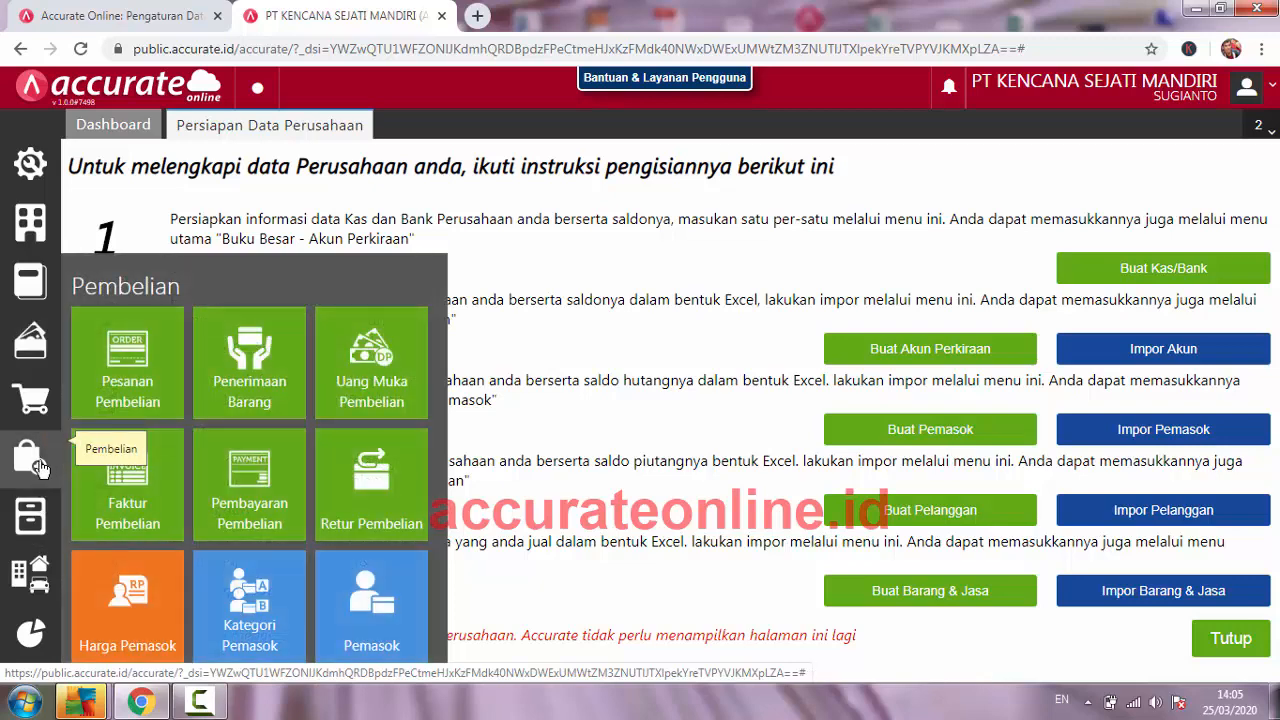
pyautogui.click(257, 507)
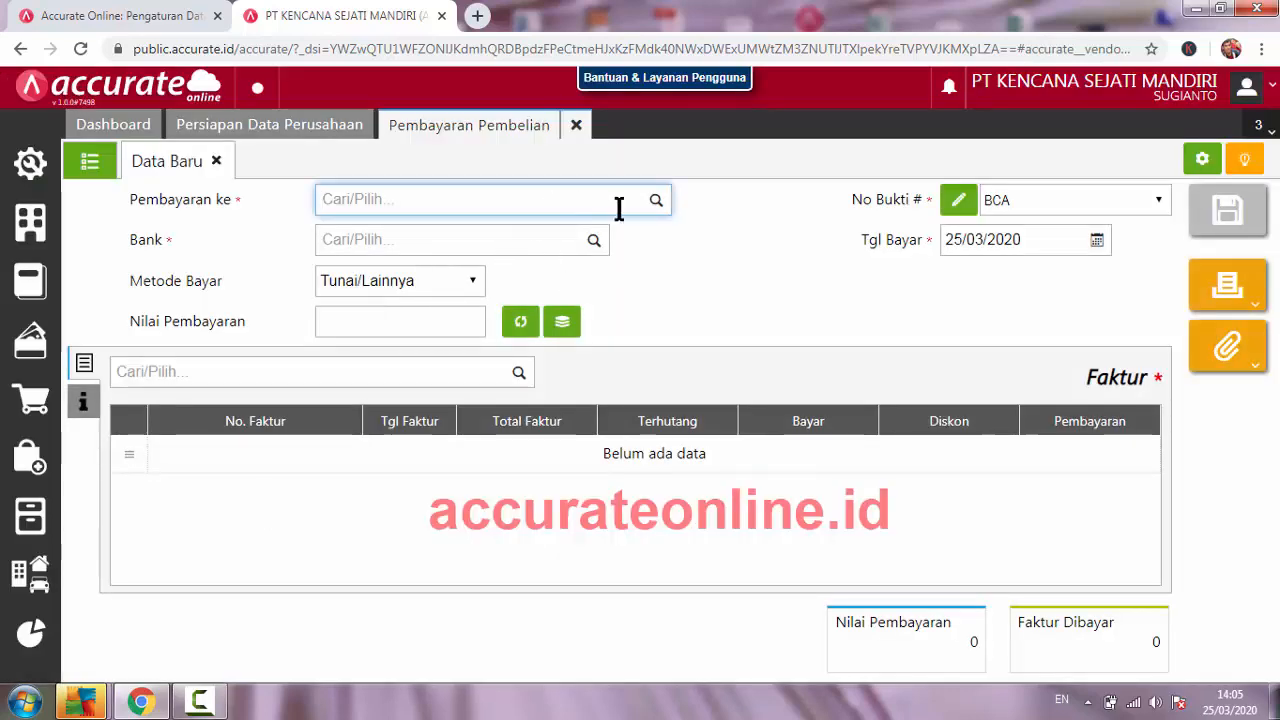
pyautogui.click(656, 199)
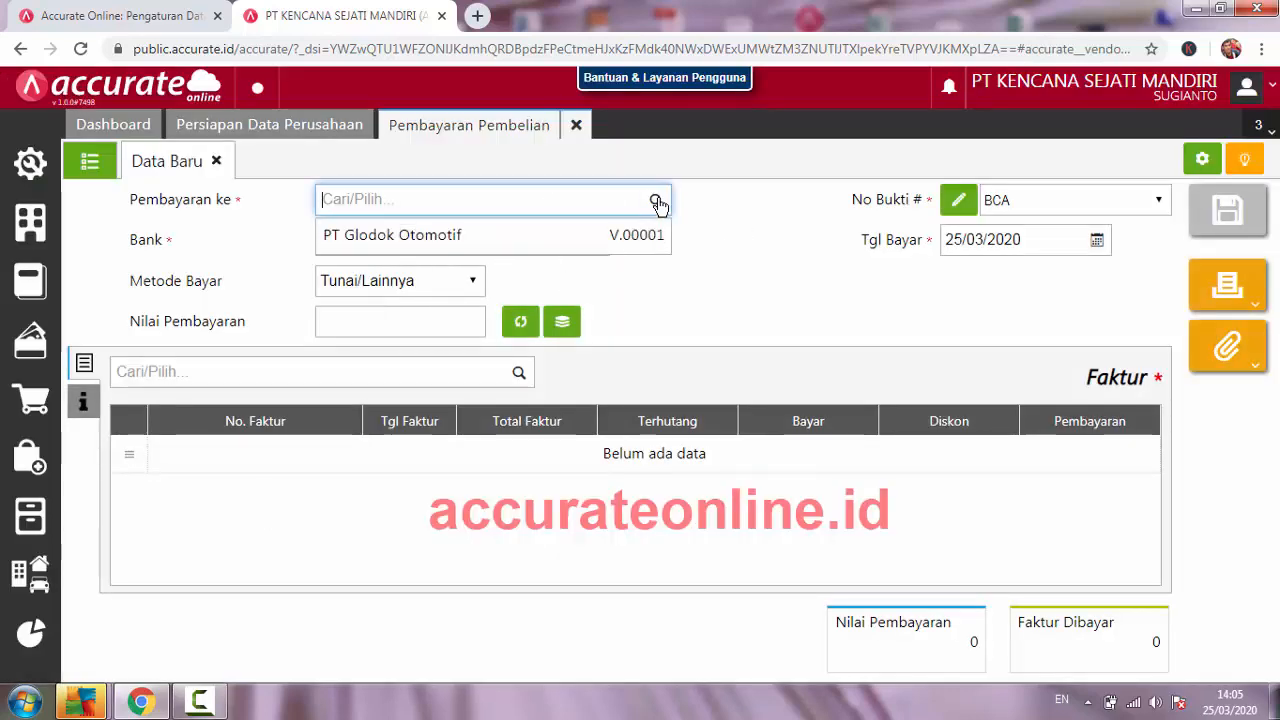
pyautogui.click(541, 243)
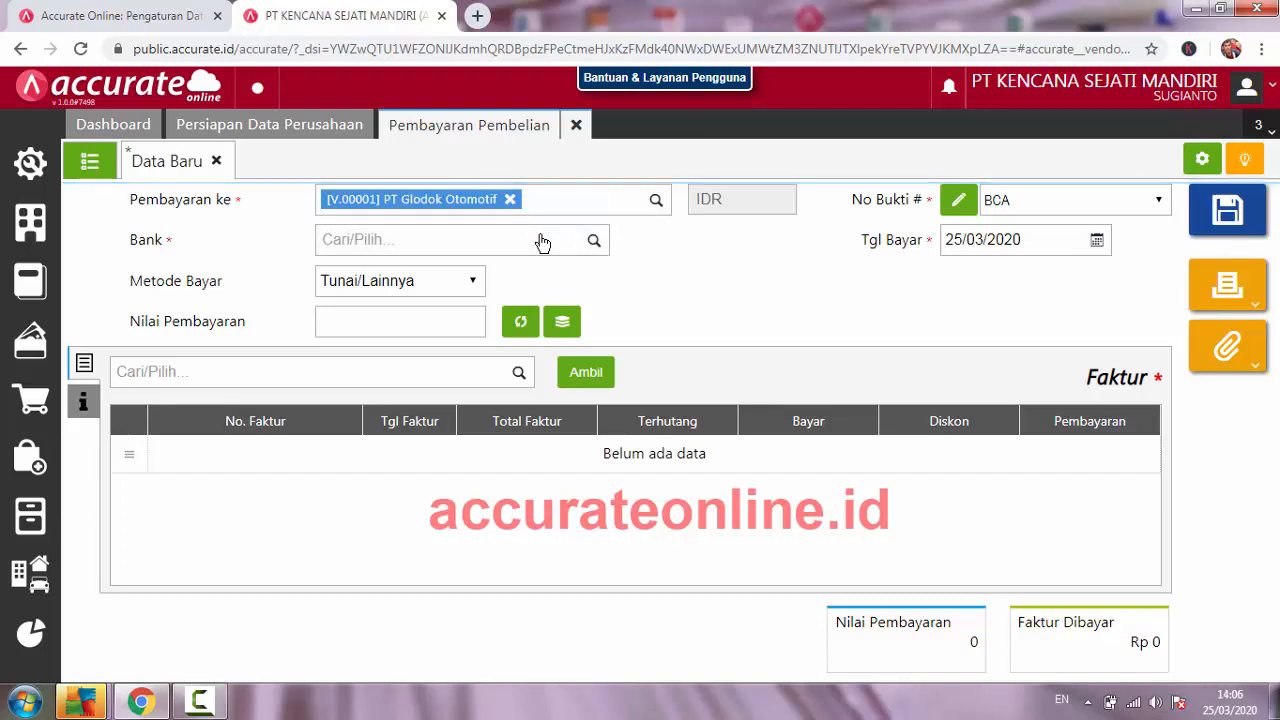
pyautogui.click(596, 241)
pyautogui.click(423, 340)
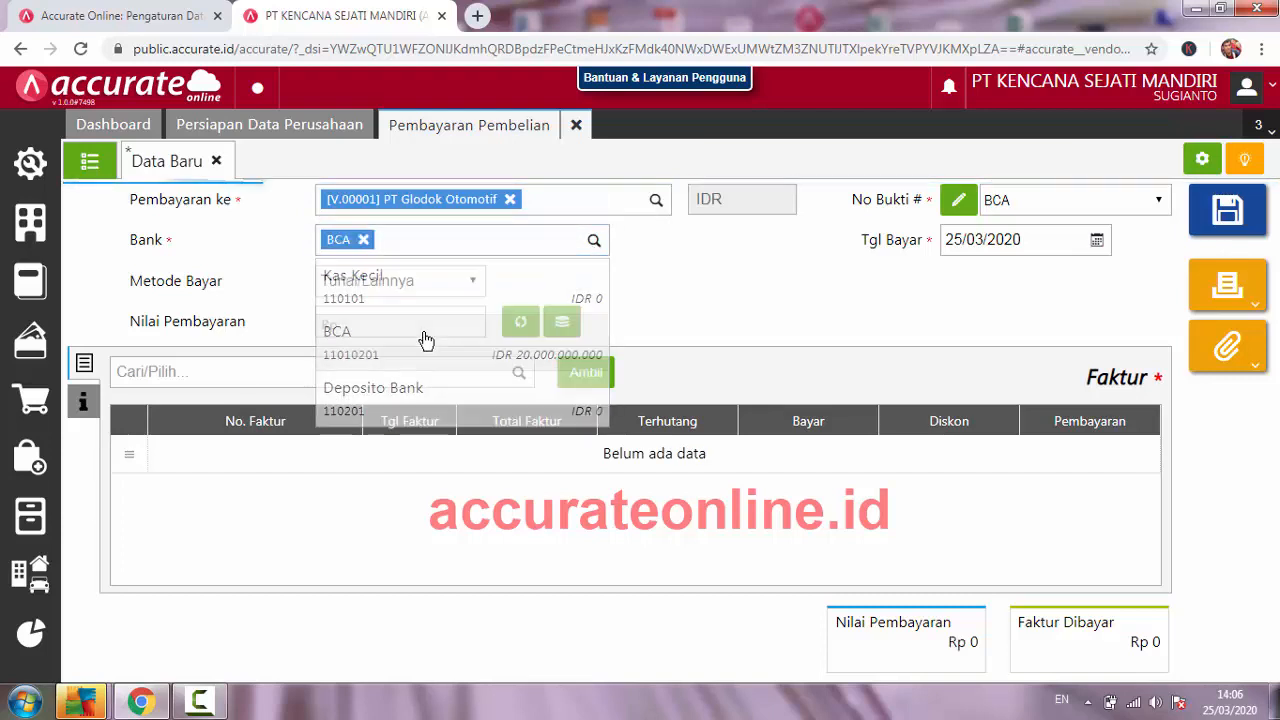
pyautogui.click(449, 291)
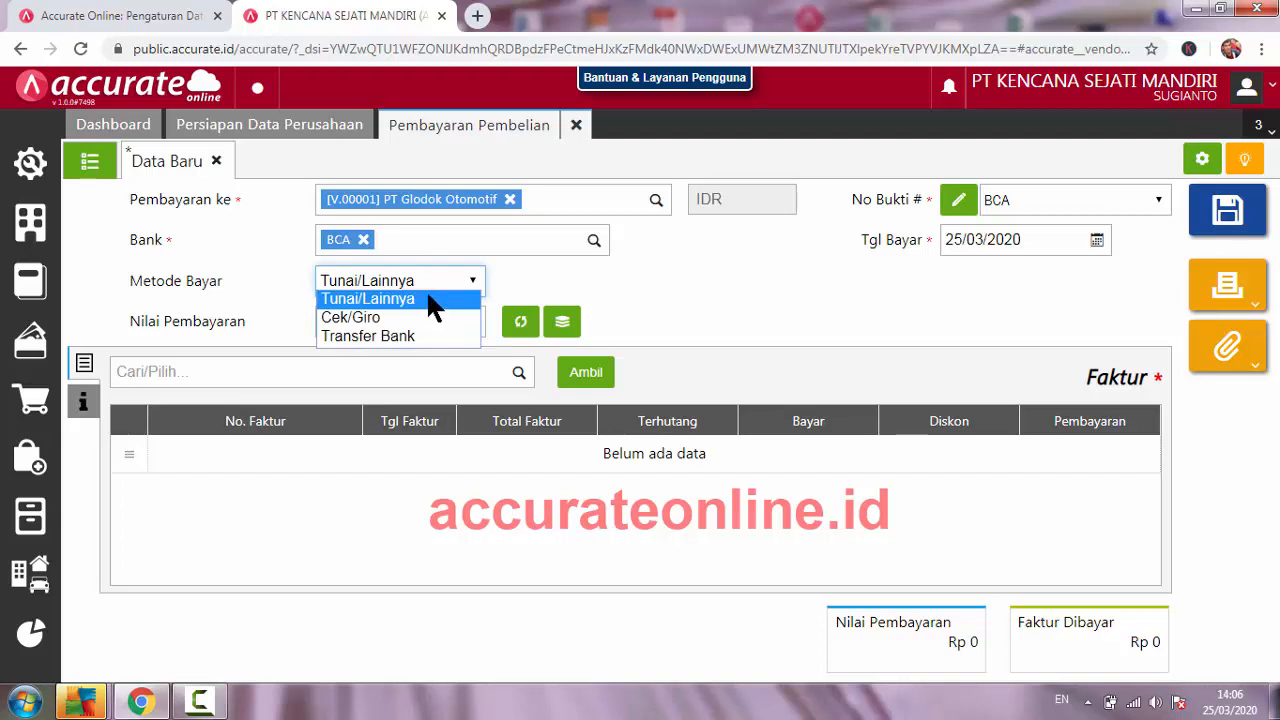
pyautogui.click(427, 296)
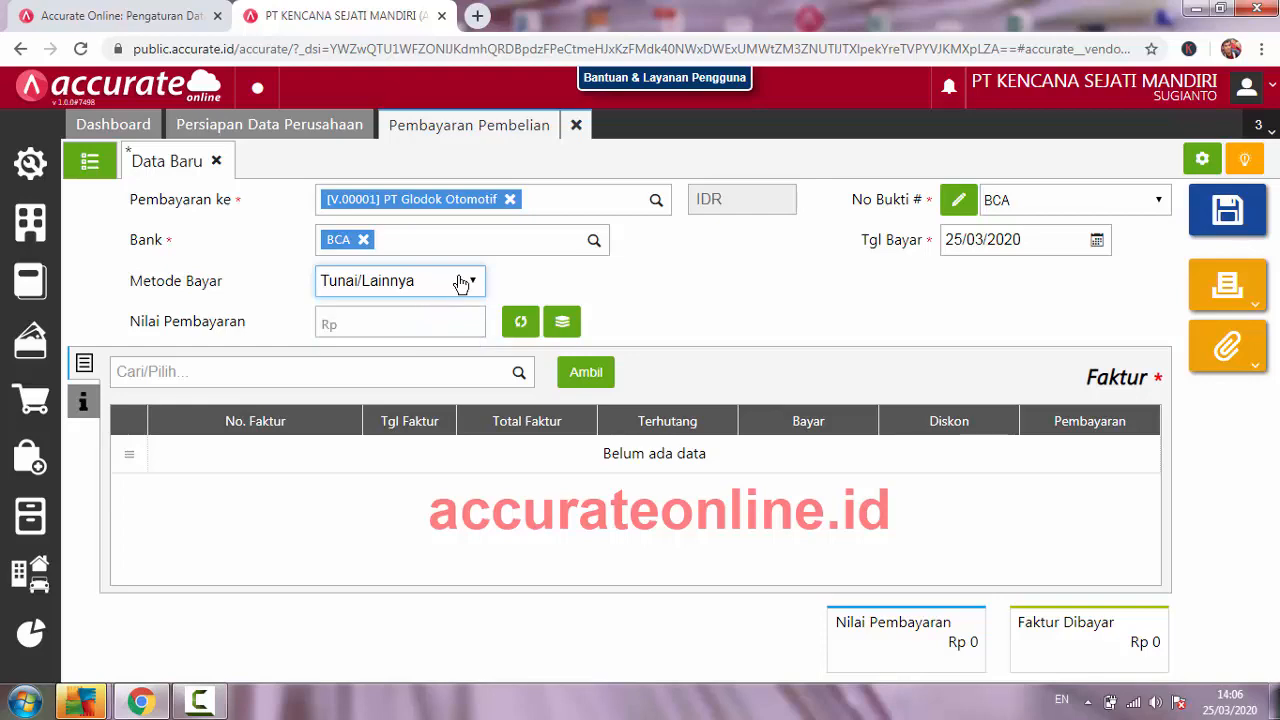
# Step: Add invoice GO-FP-2020-01-009 to the payment with Bayar 16.500.000 and fill Nilai Pembayaran with the invoice total
pyautogui.click(519, 376)
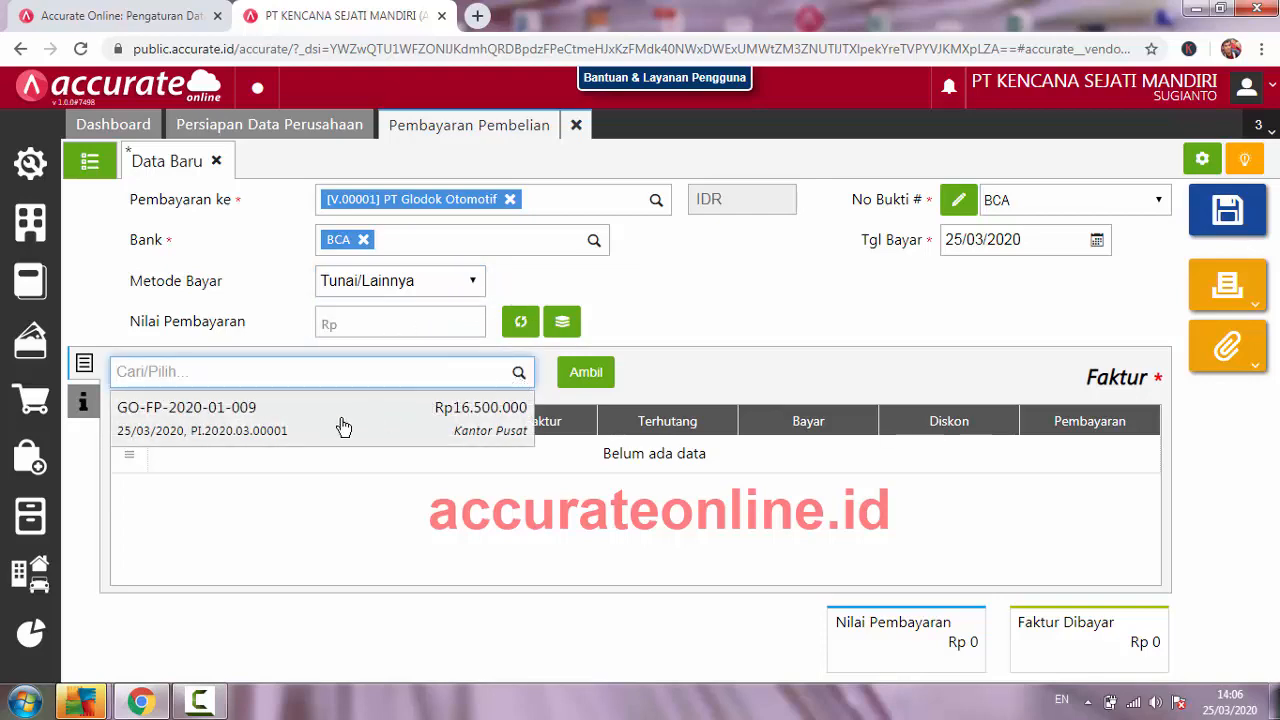
pyautogui.click(343, 428)
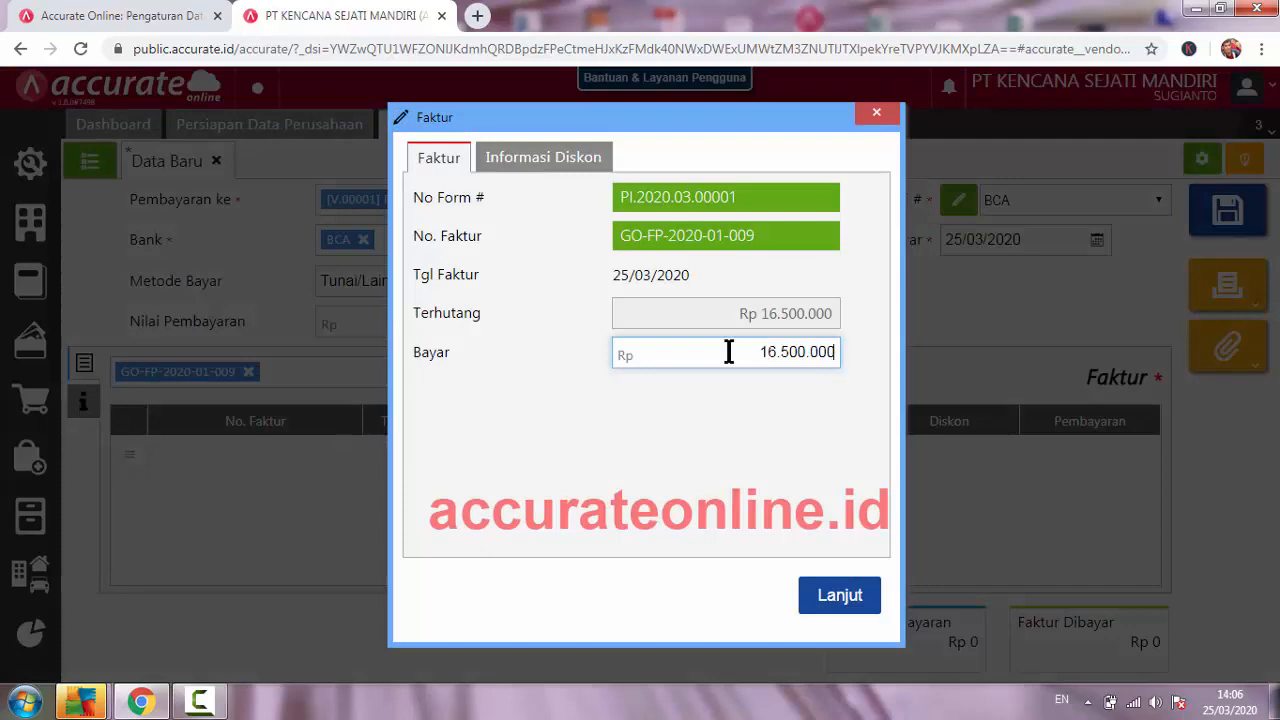
pyautogui.click(839, 596)
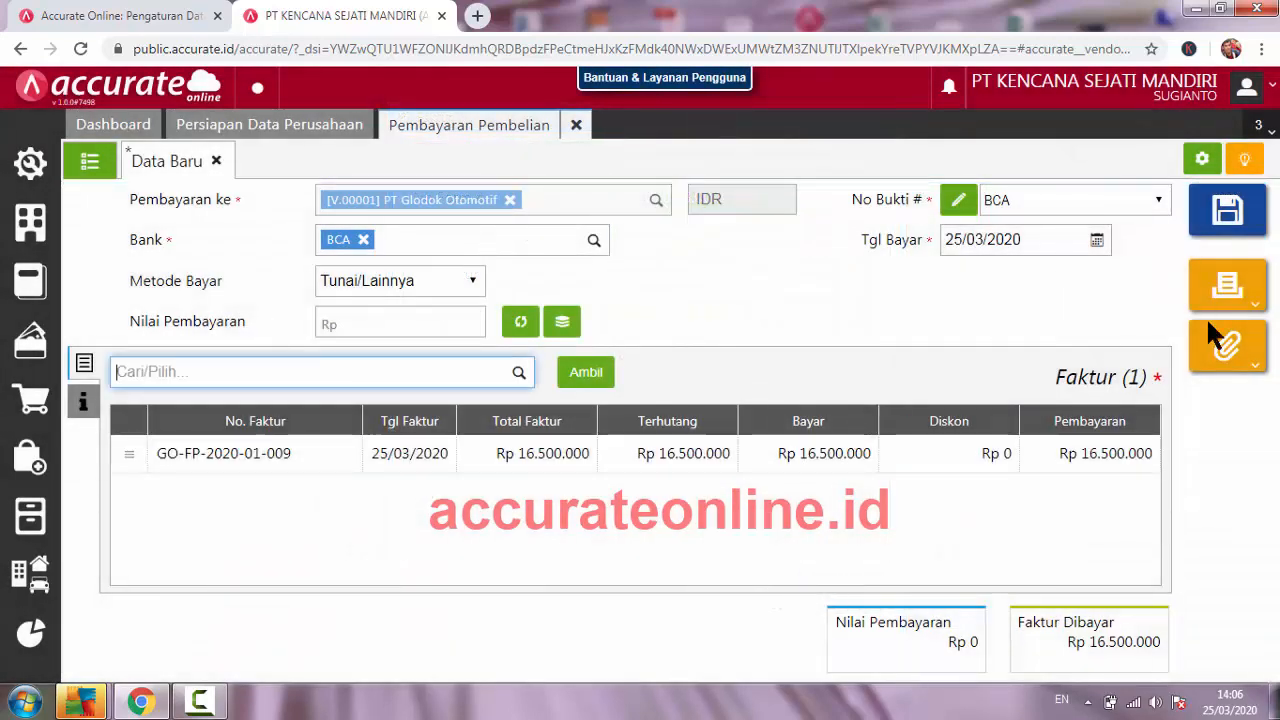
pyautogui.click(520, 325)
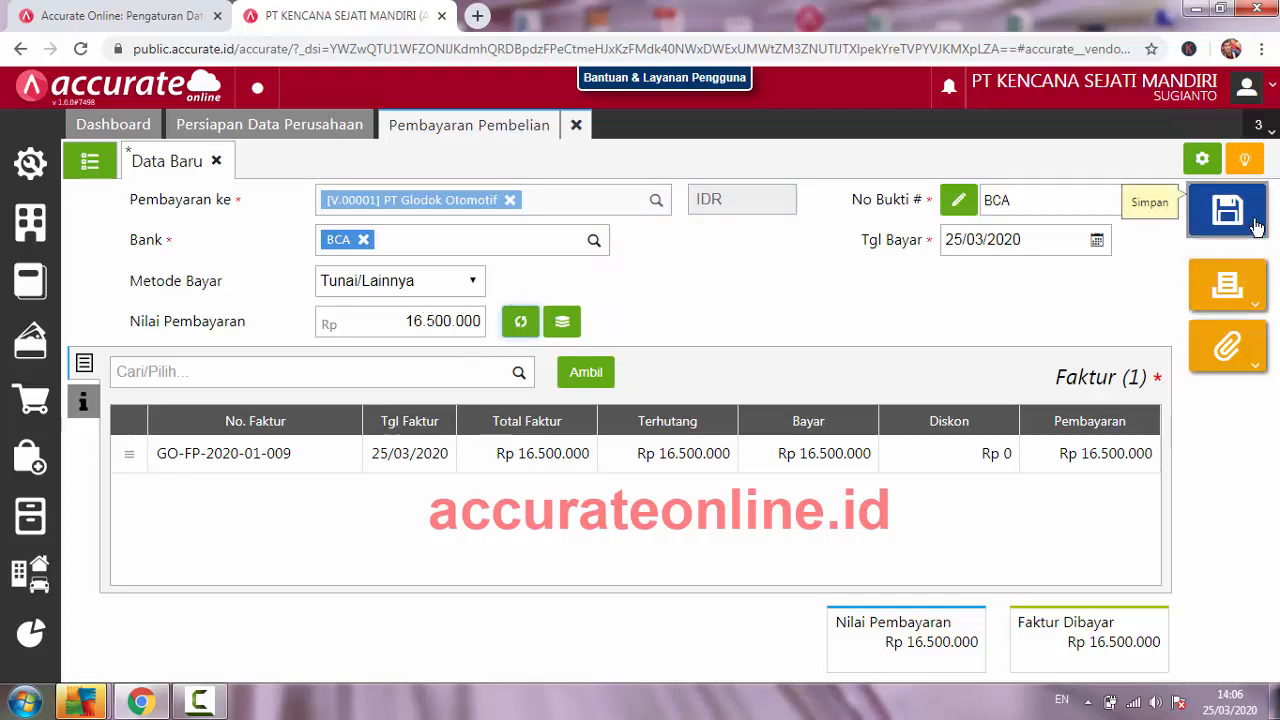
# Step: Save the supplier payment with a print preview of the Pembayaran Pemasok voucher, and close the preview
pyautogui.click(1226, 286)
pyautogui.click(1140, 330)
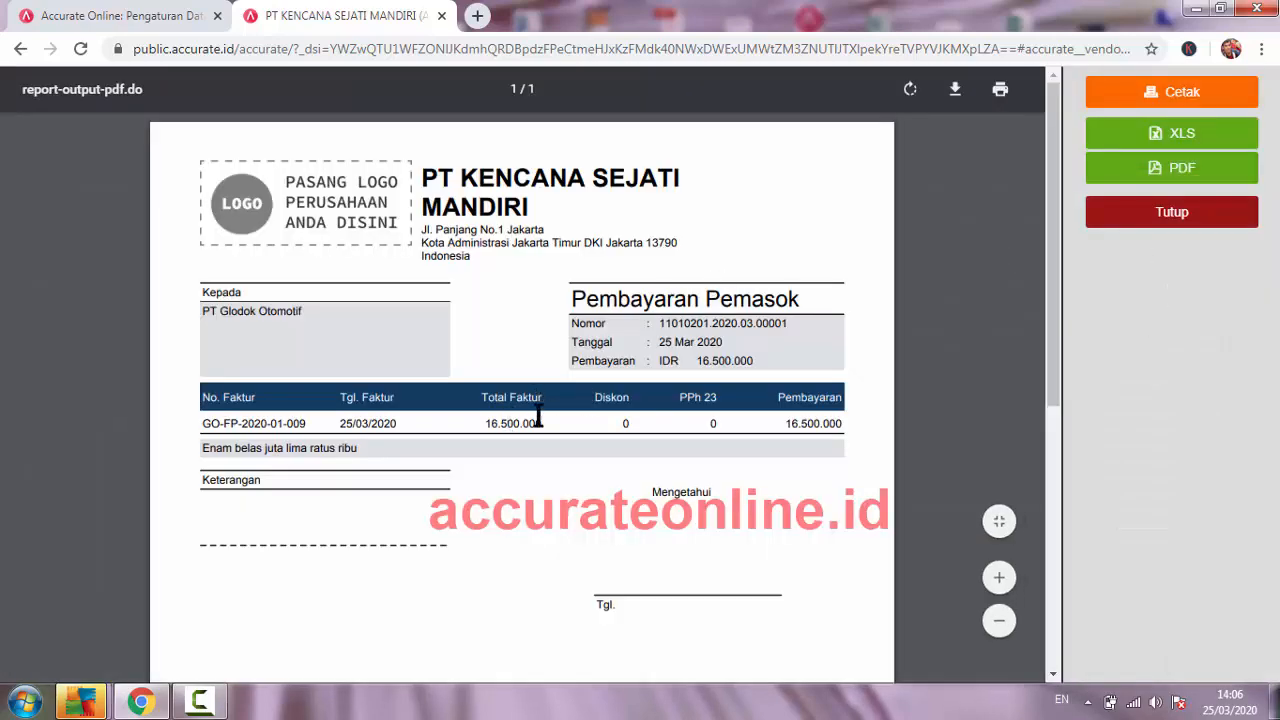
pyautogui.click(1176, 222)
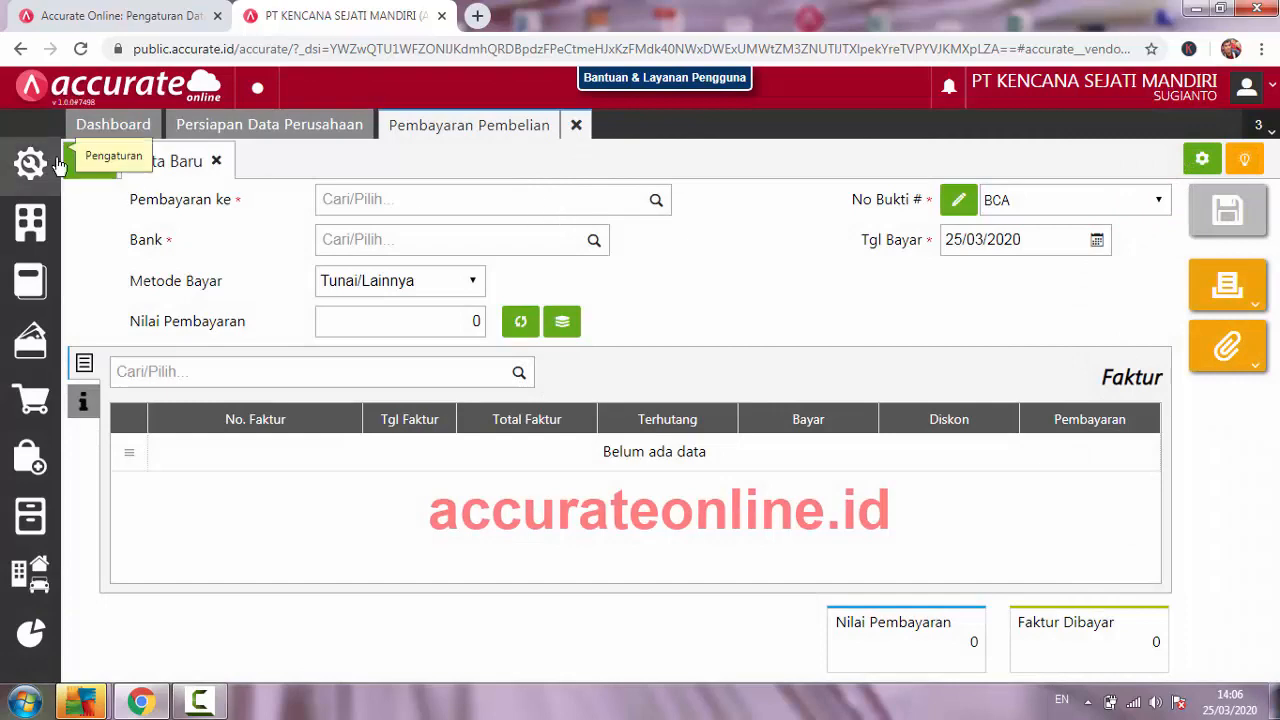
# Step: Examine the Rincian Jurnal of the saved PT Glodok Otomotif payment from the payment list, and close the Pembayaran Pembelian page
pyautogui.click(89, 161)
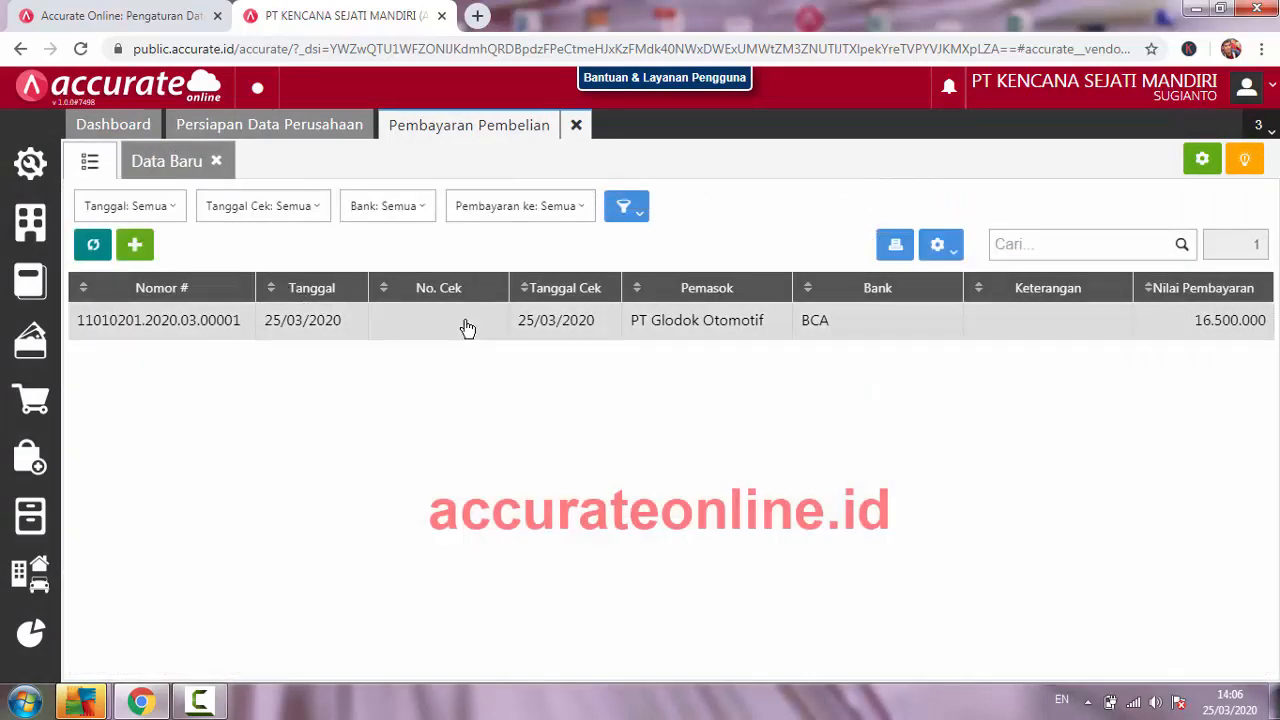
pyautogui.click(686, 330)
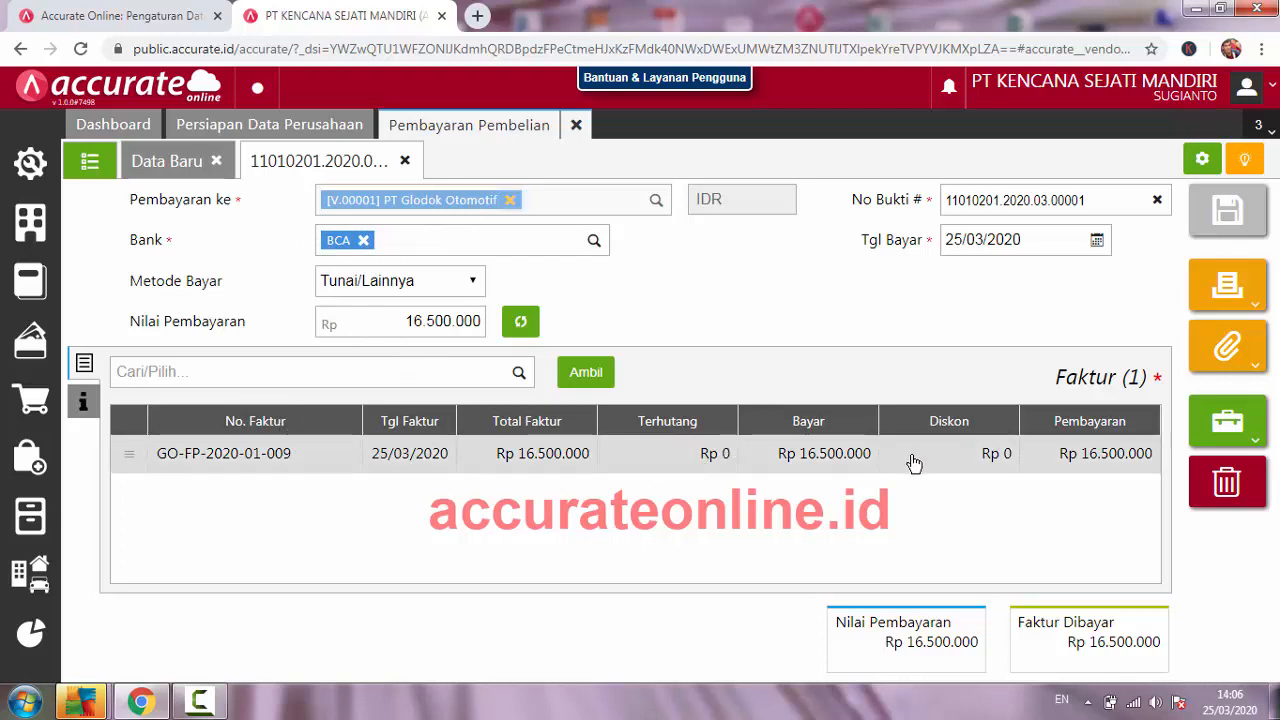
pyautogui.click(1252, 443)
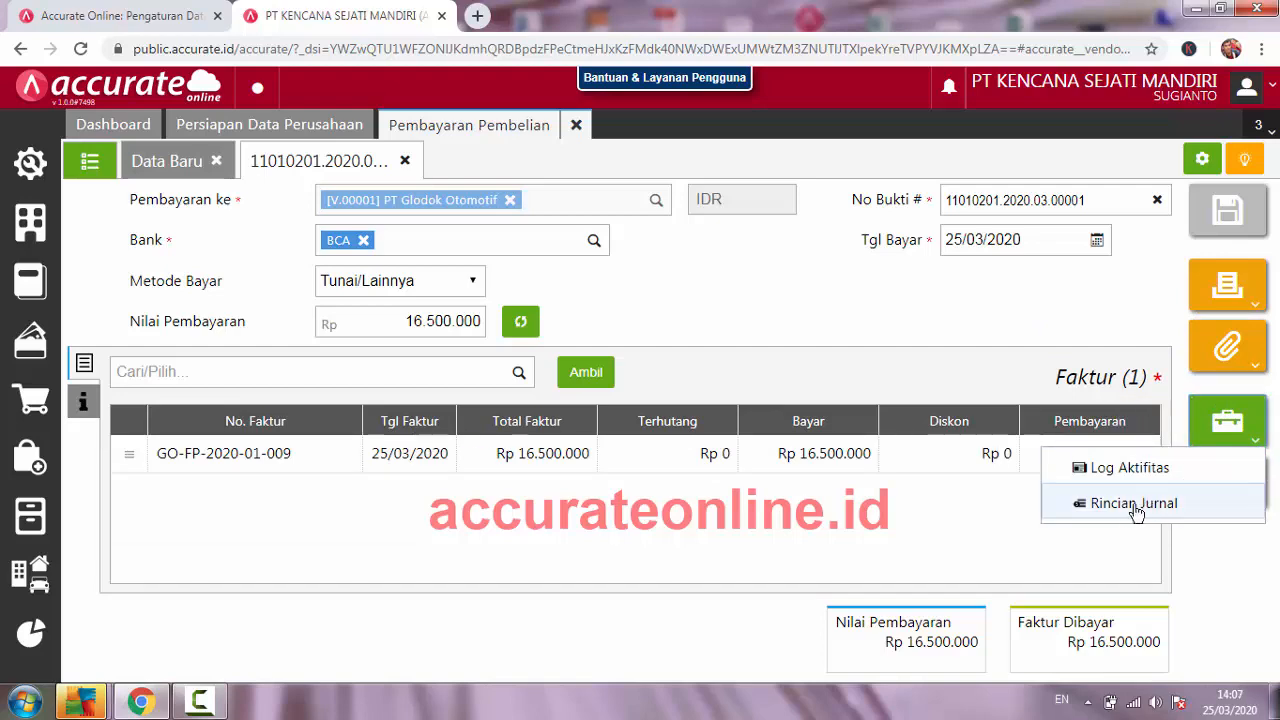
pyautogui.click(1118, 505)
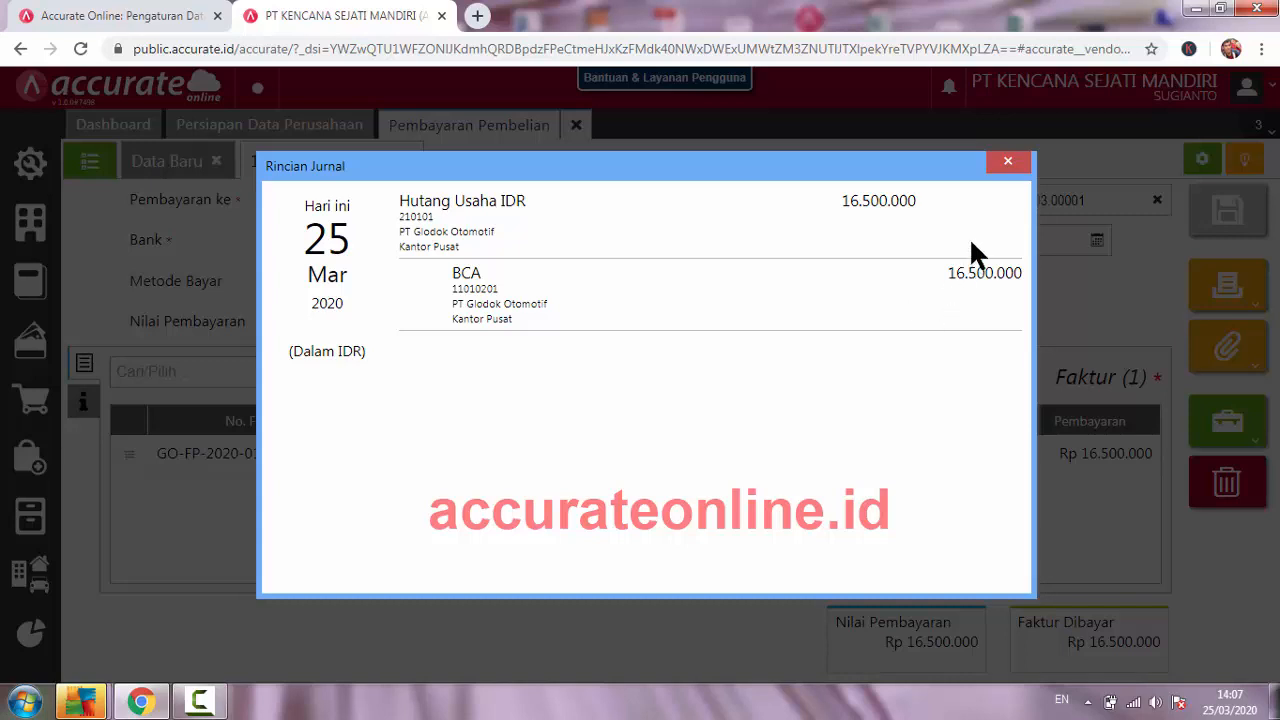
pyautogui.click(1006, 166)
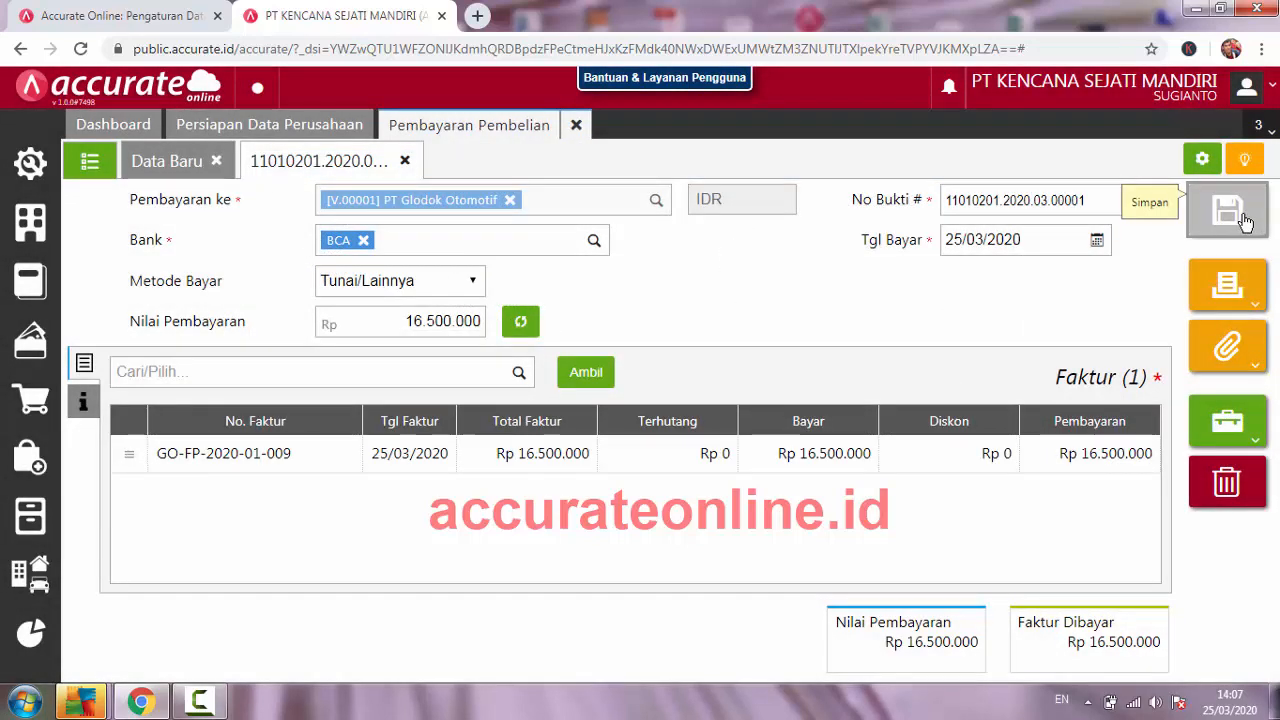
pyautogui.click(1245, 220)
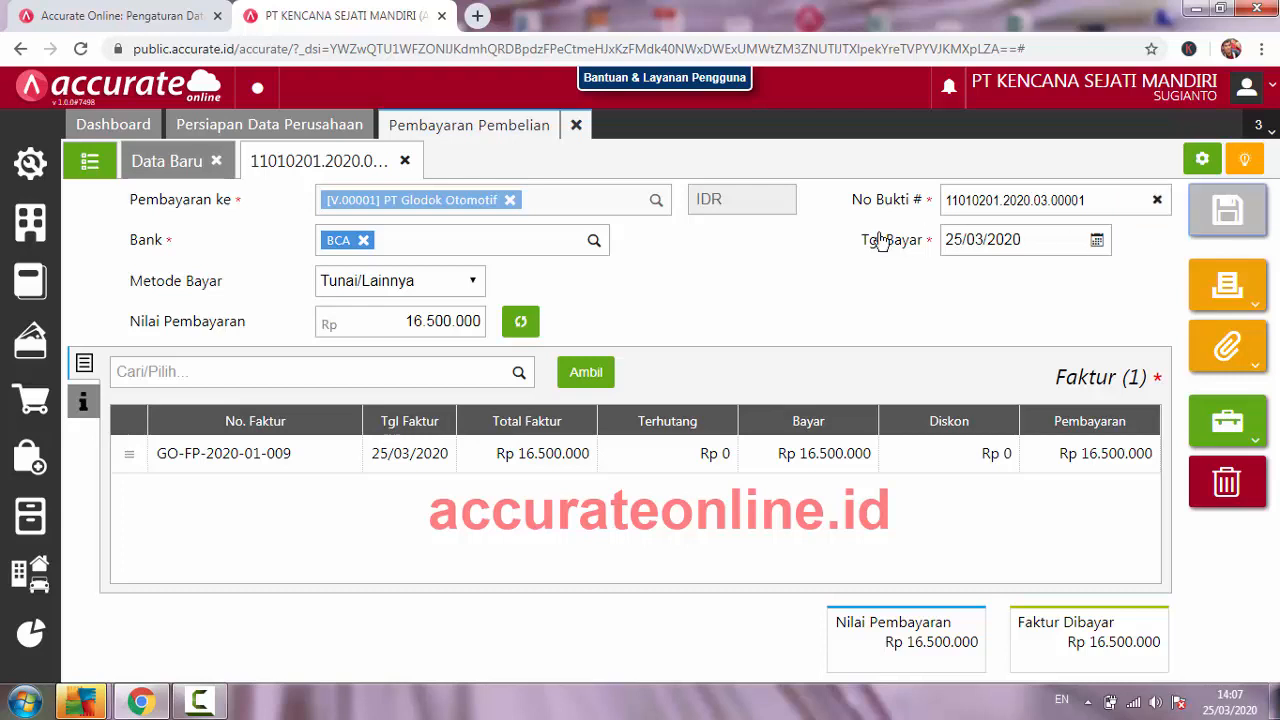
pyautogui.click(404, 162)
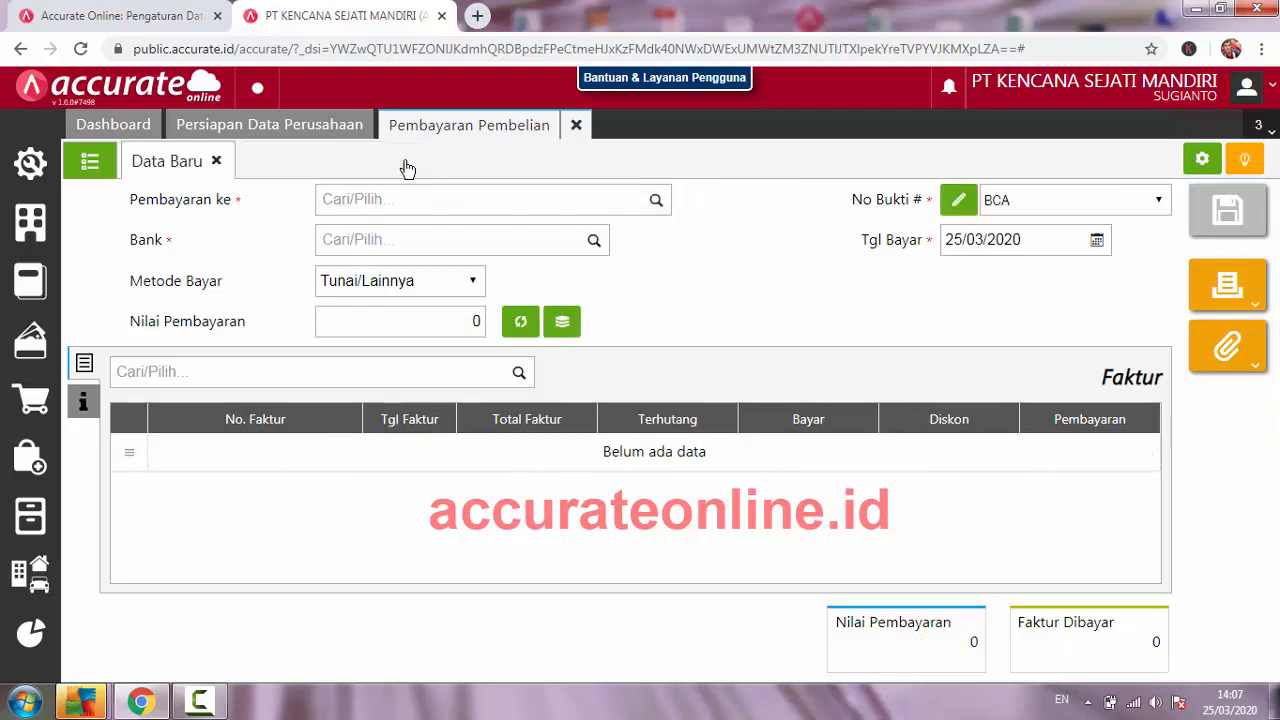
pyautogui.click(576, 127)
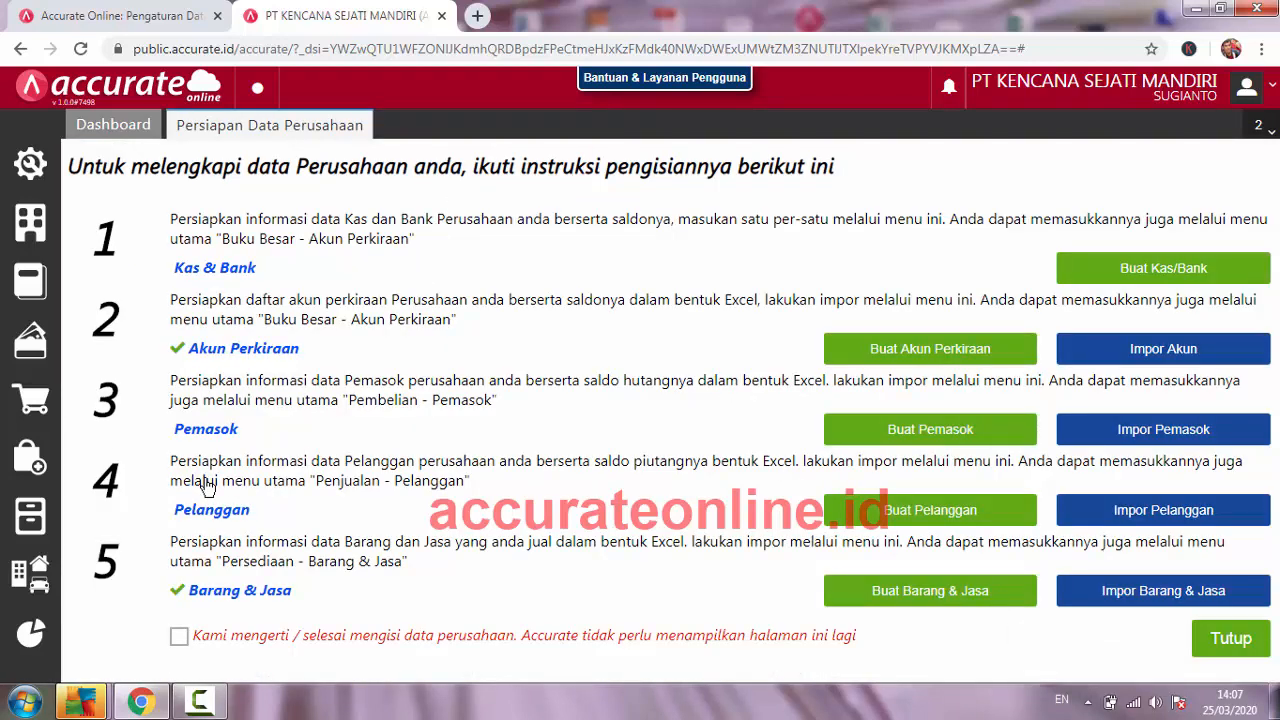
# Step: Display the Arus Kas (Langsung) report from the Keuangan category for Maret 2020 s/d Maret 2020, and close it after review
pyautogui.click(30, 632)
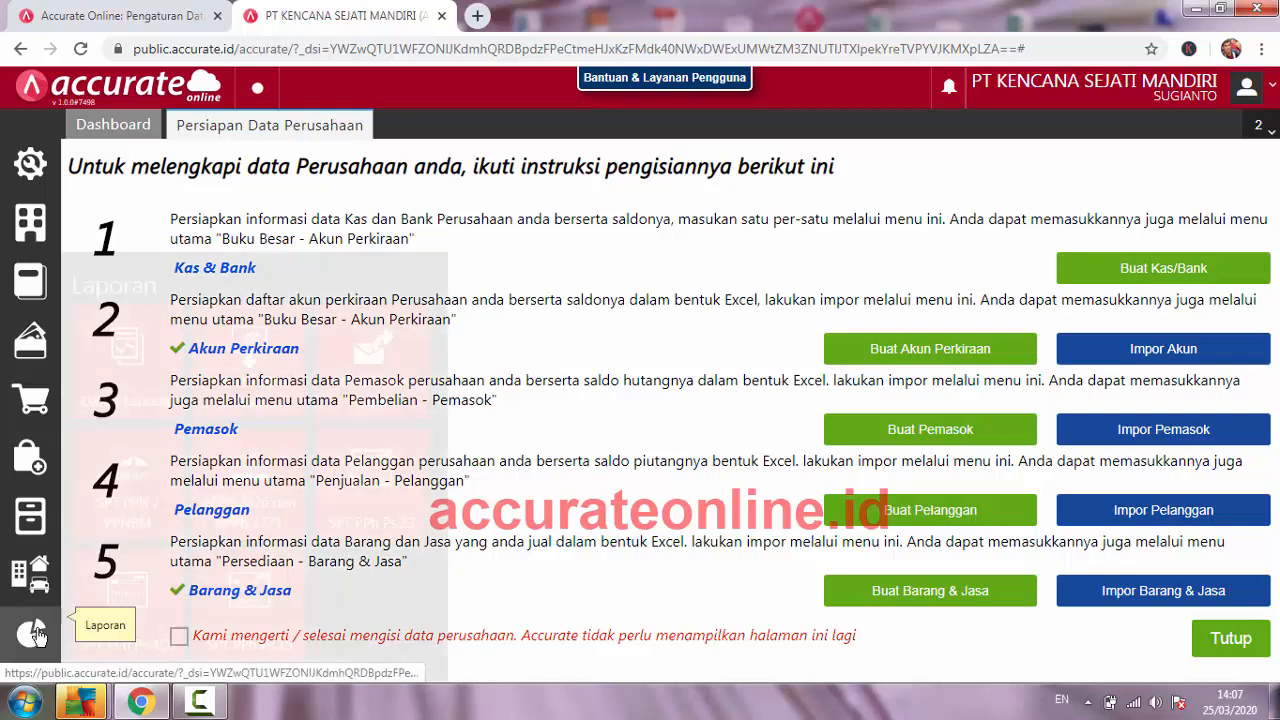
pyautogui.click(125, 400)
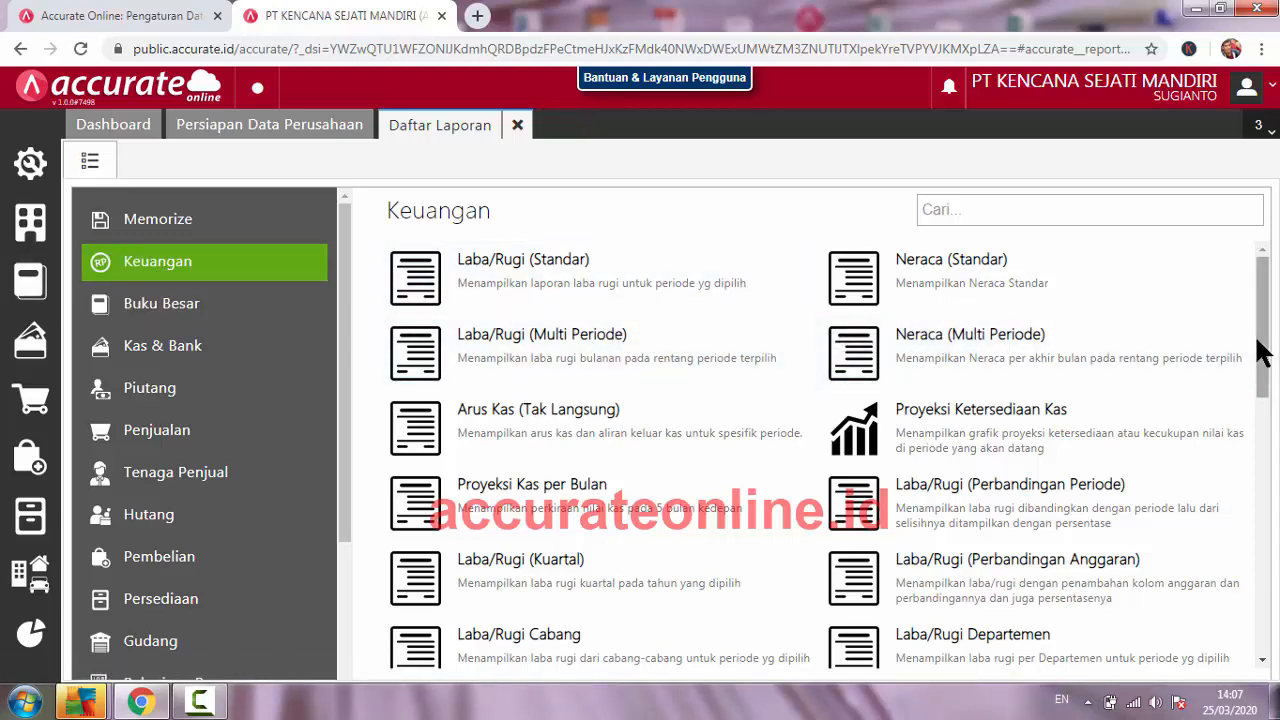
pyautogui.moveTo(1263, 365); pyautogui.dragTo(1272, 545)
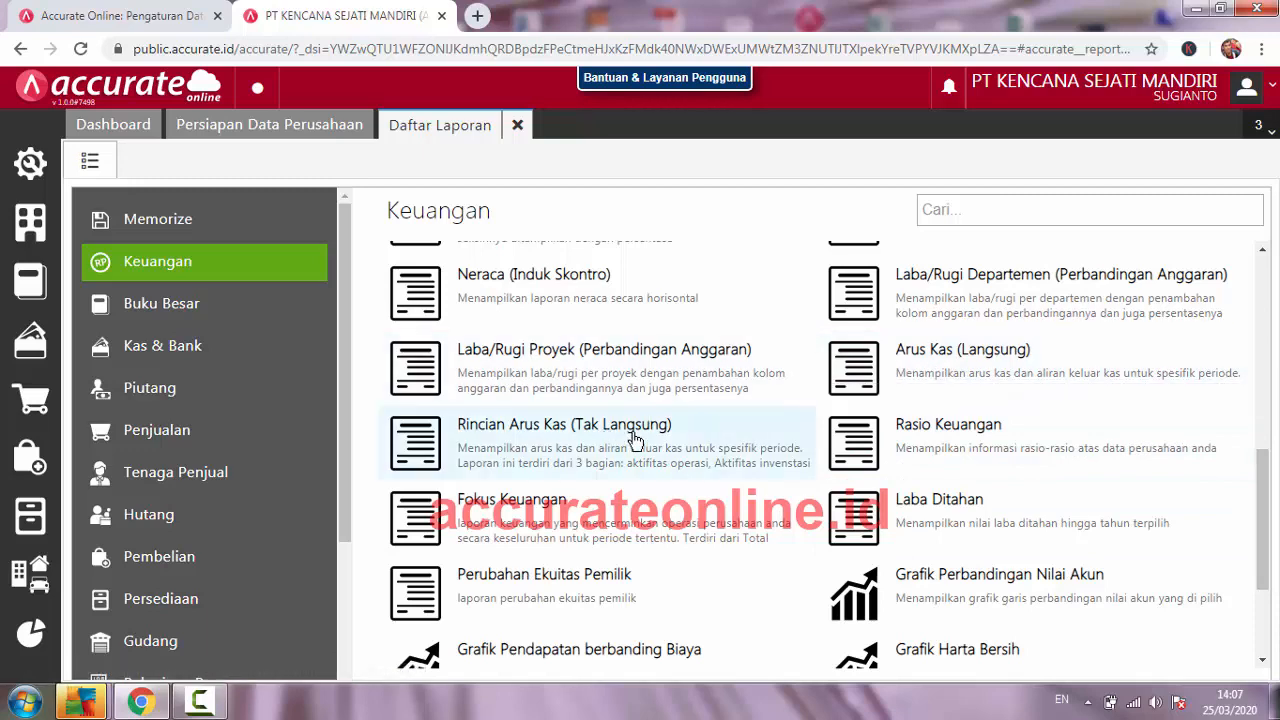
pyautogui.click(987, 366)
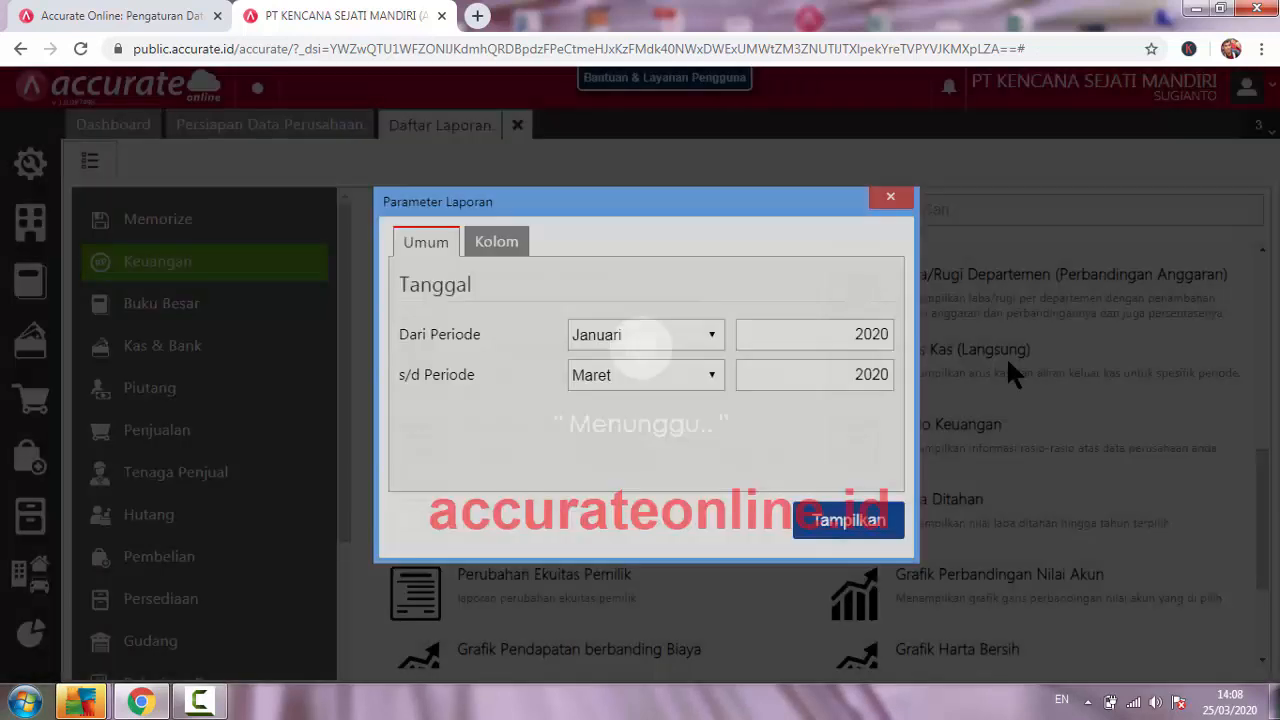
pyautogui.click(700, 336)
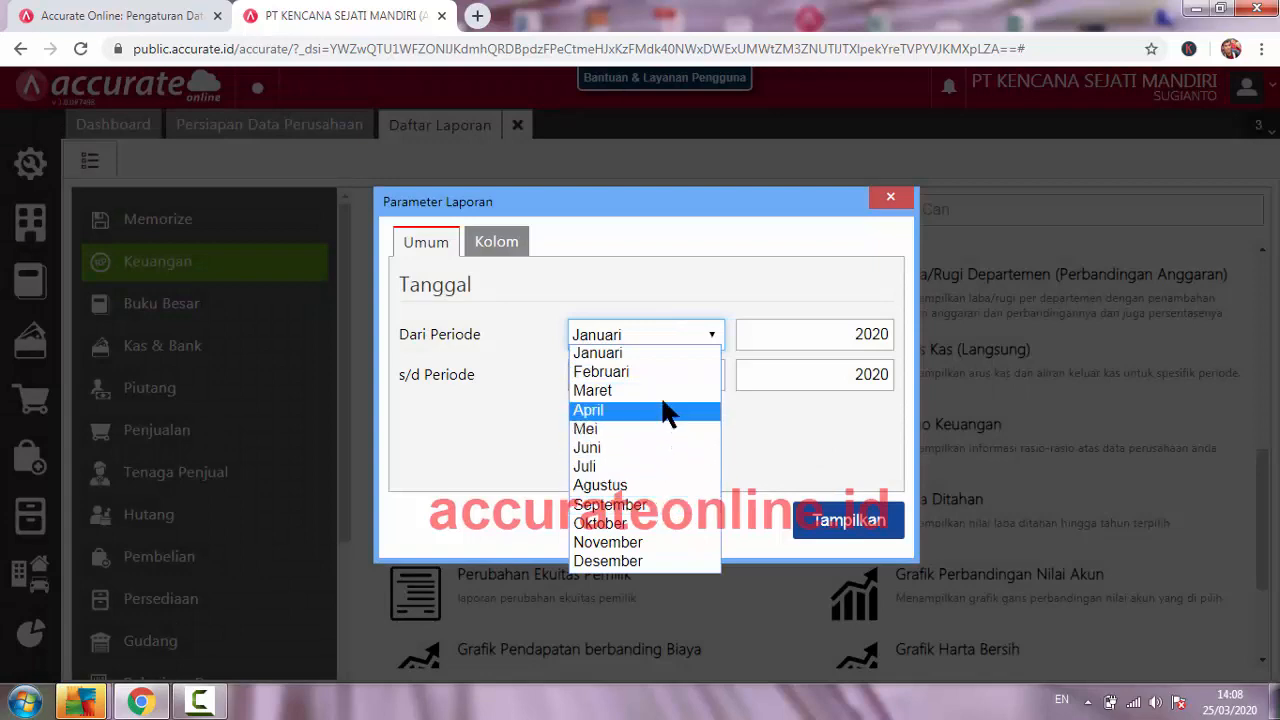
pyautogui.click(668, 392)
pyautogui.click(850, 522)
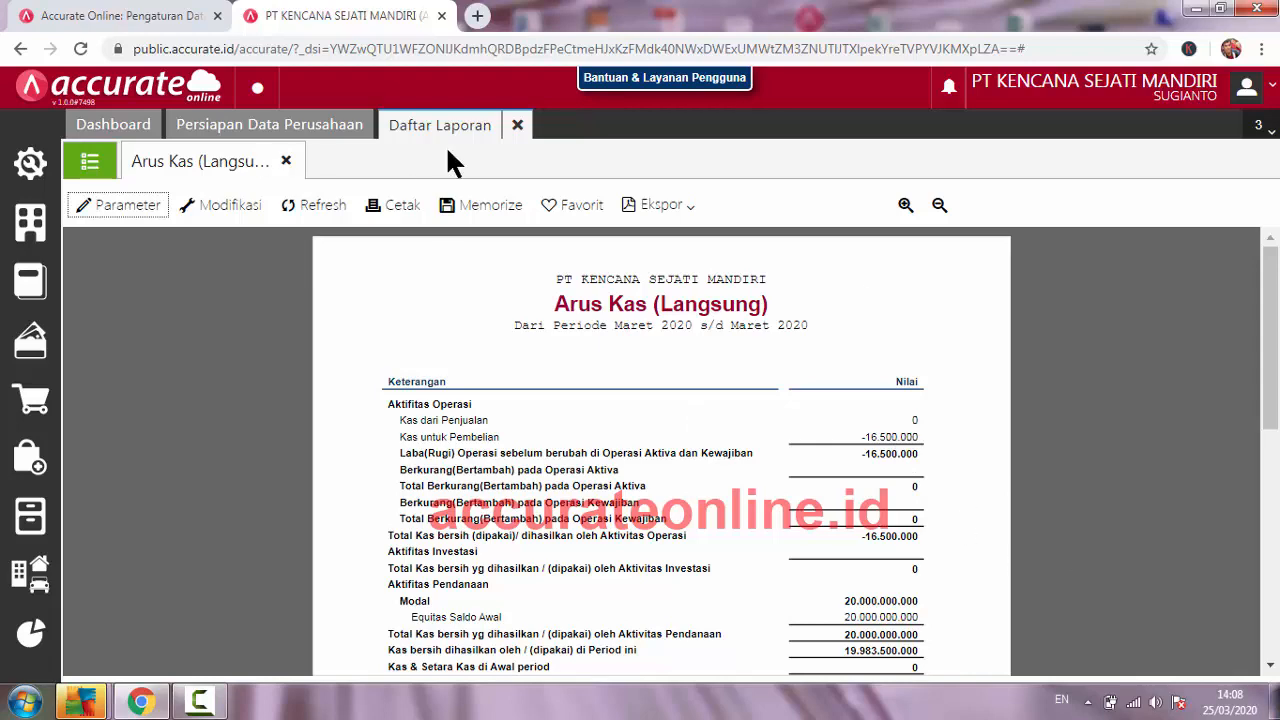
pyautogui.click(287, 162)
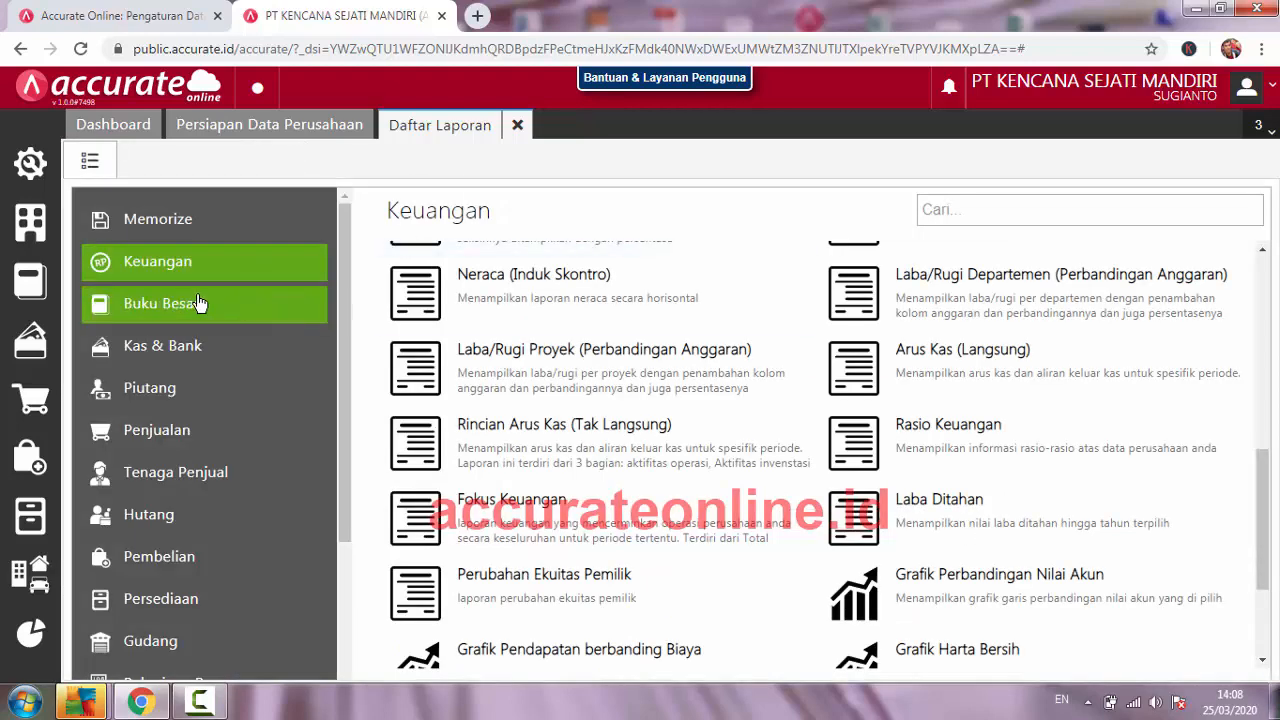
# Step: Review the full Neraca (Induk Skontro) report per 25/03/2020, and close the report and Daftar Laporan
pyautogui.click(572, 290)
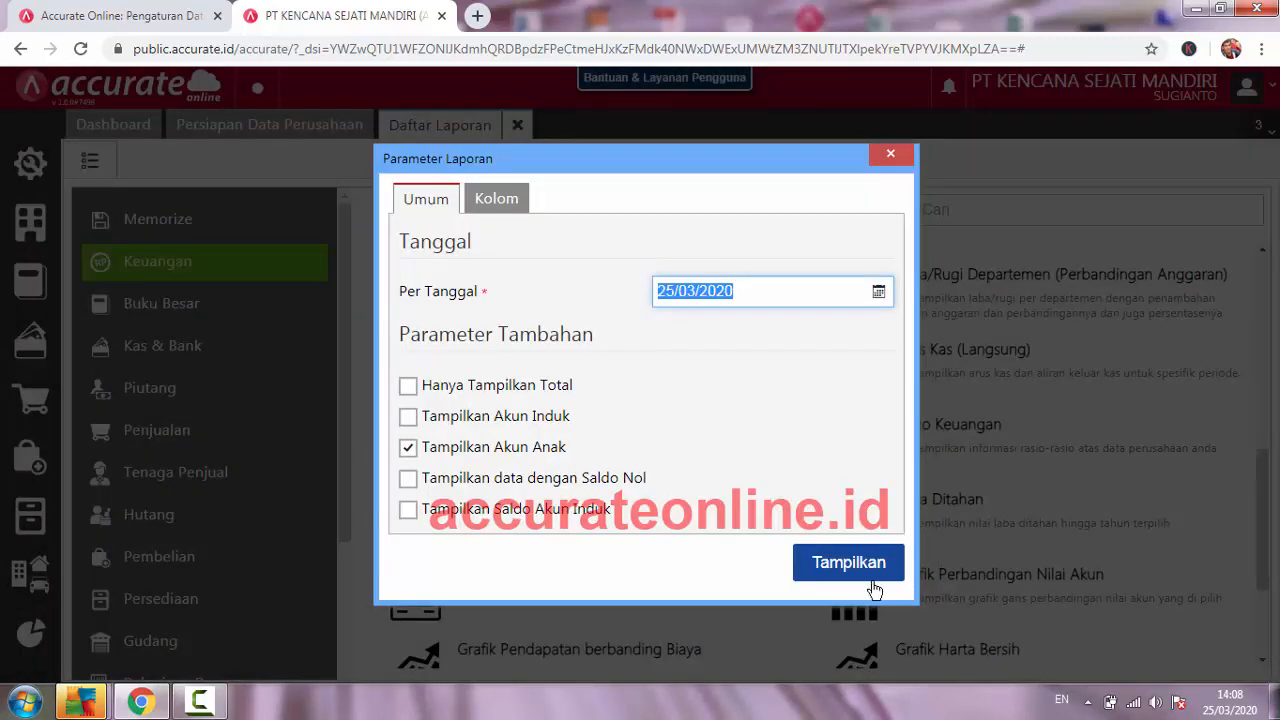
pyautogui.click(848, 562)
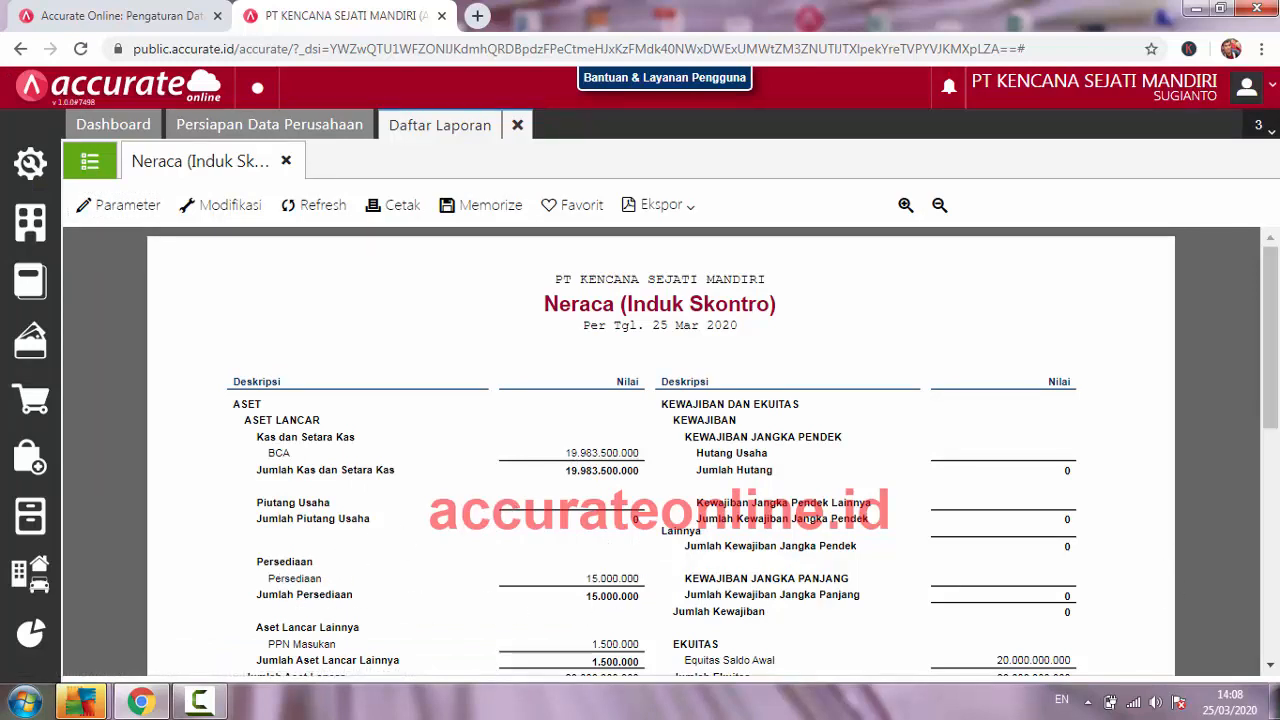
pyautogui.scroll(-3, 1108, 457)
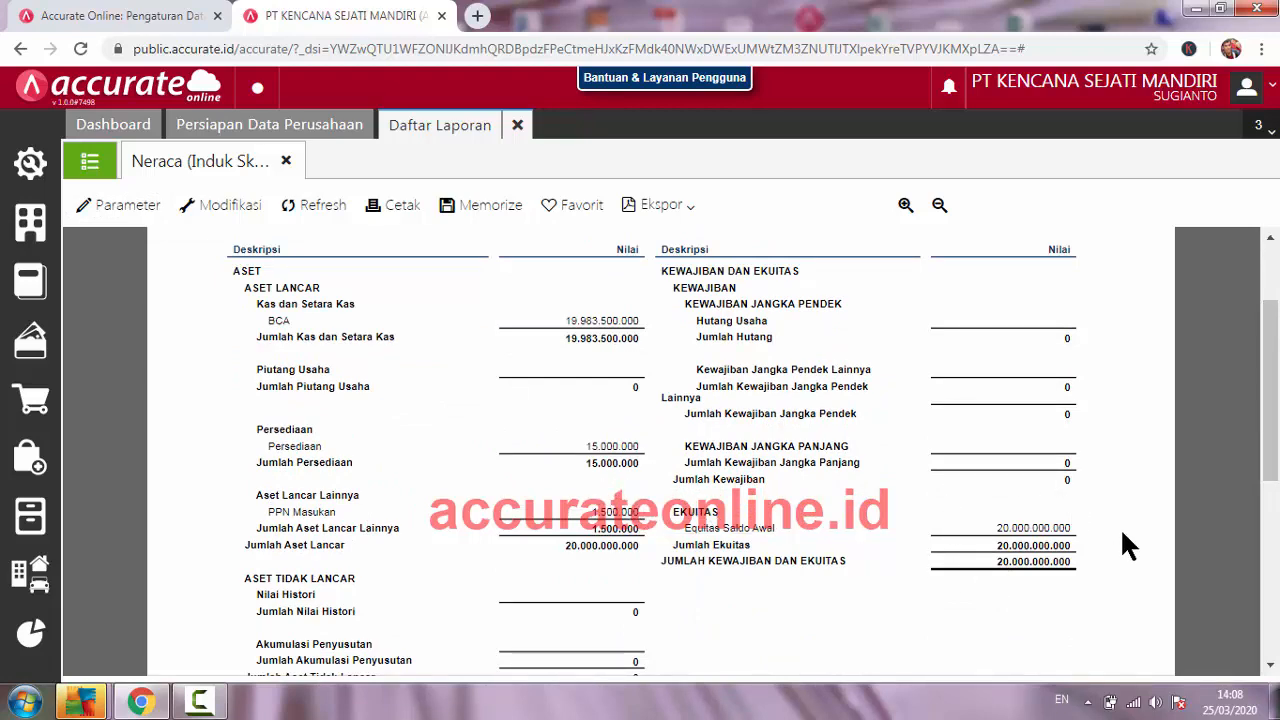
pyautogui.scroll(-3, 1268, 430)
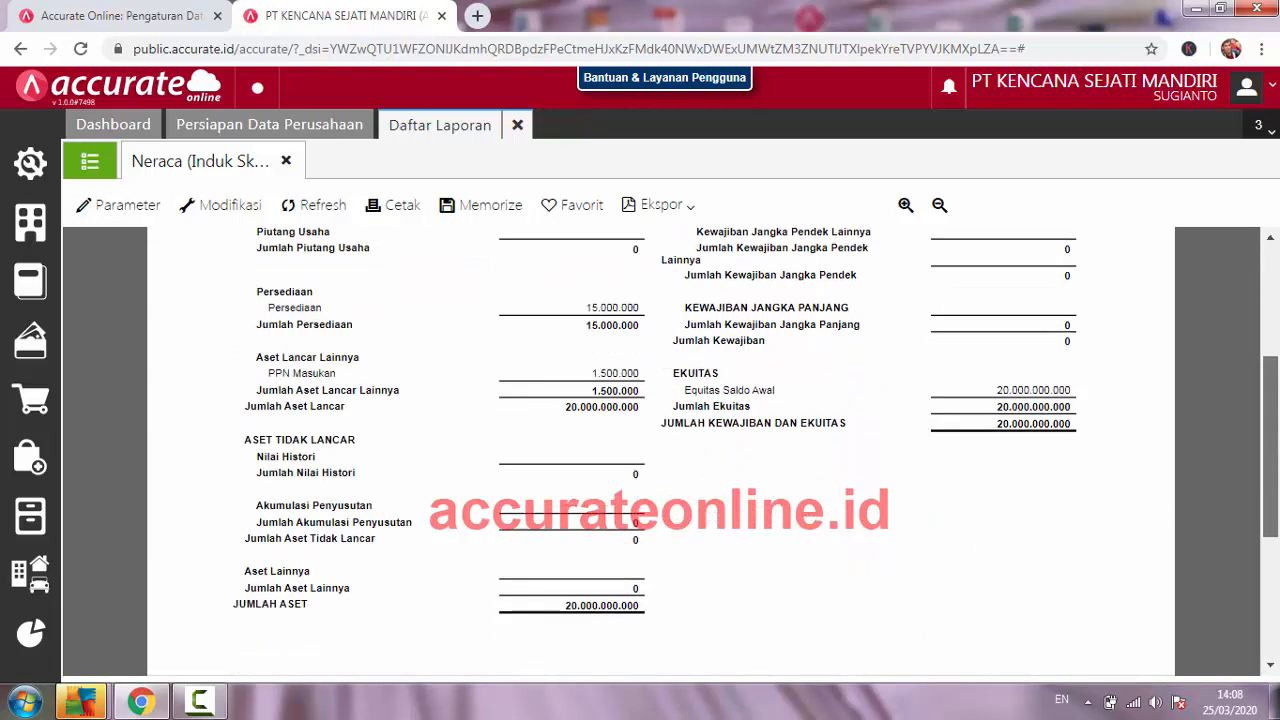
pyautogui.scroll(5, 849, 437)
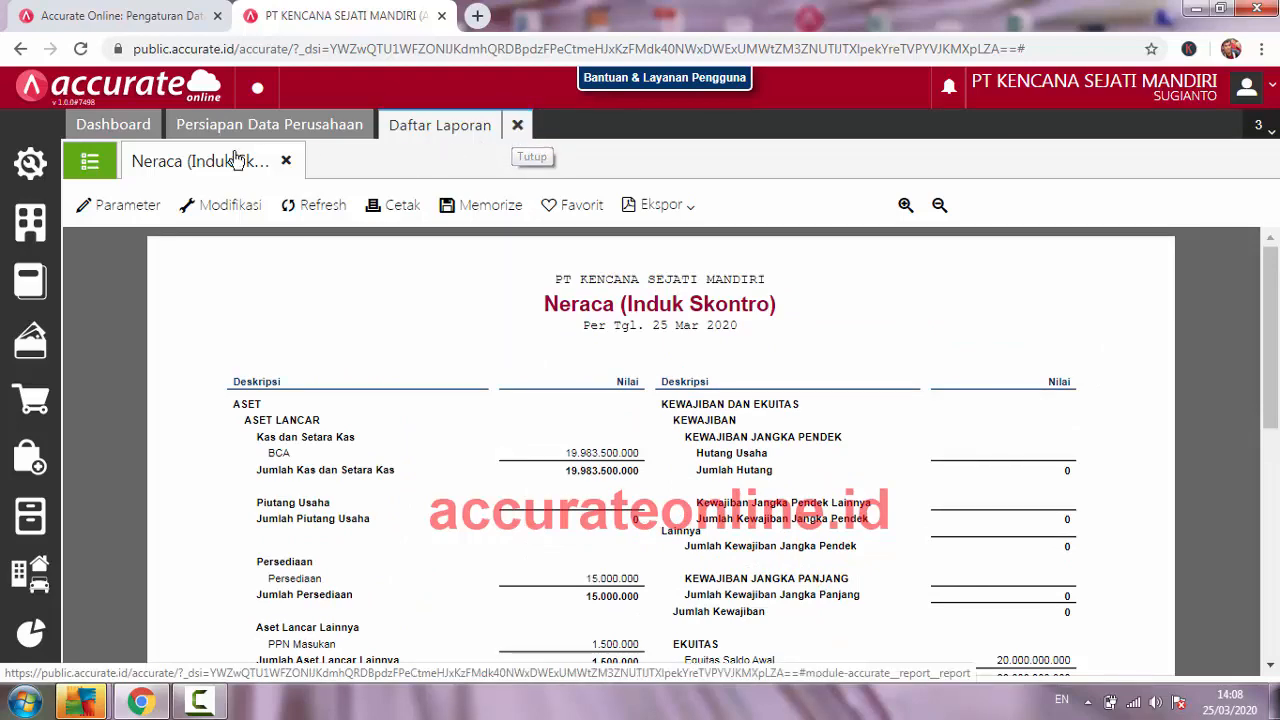
pyautogui.click(286, 161)
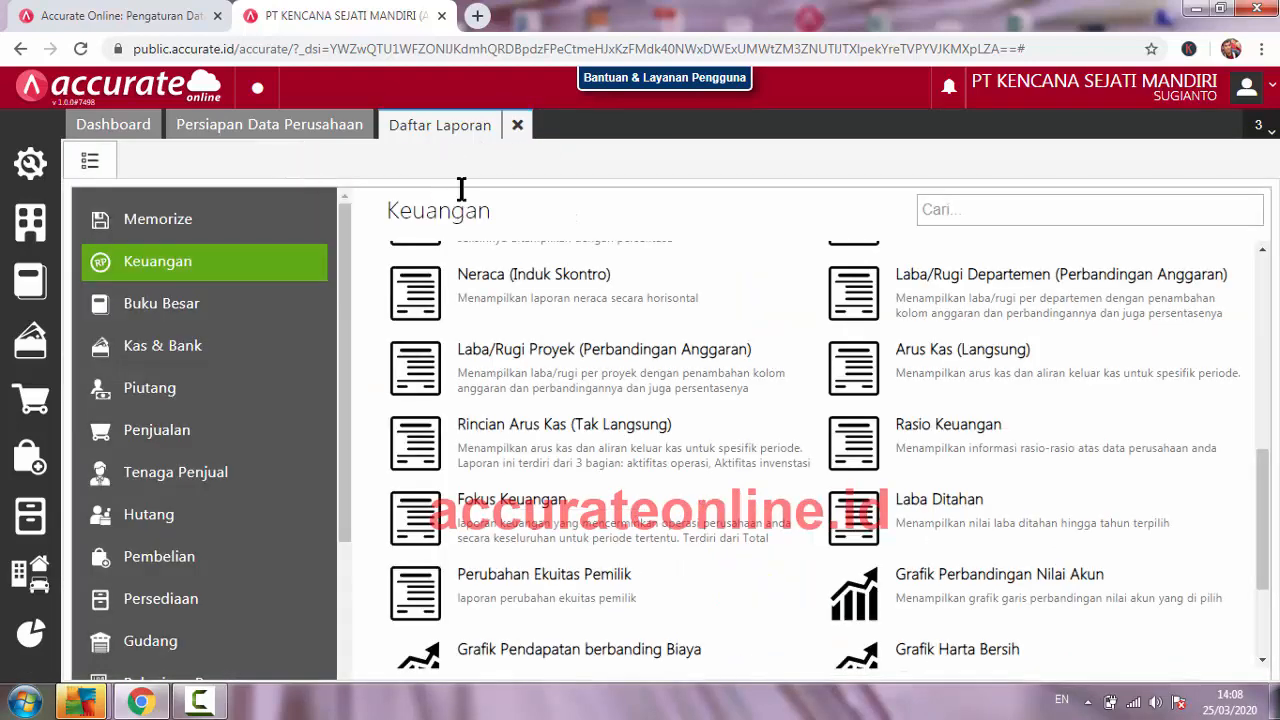
pyautogui.click(517, 124)
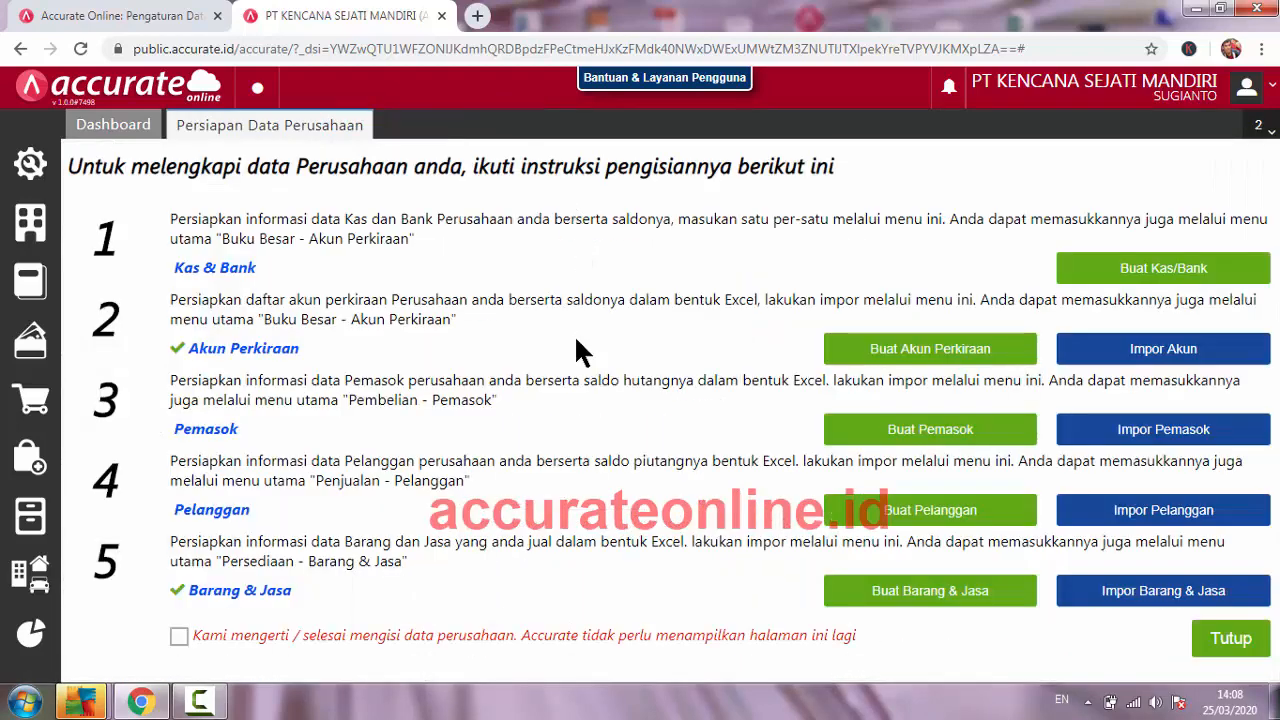